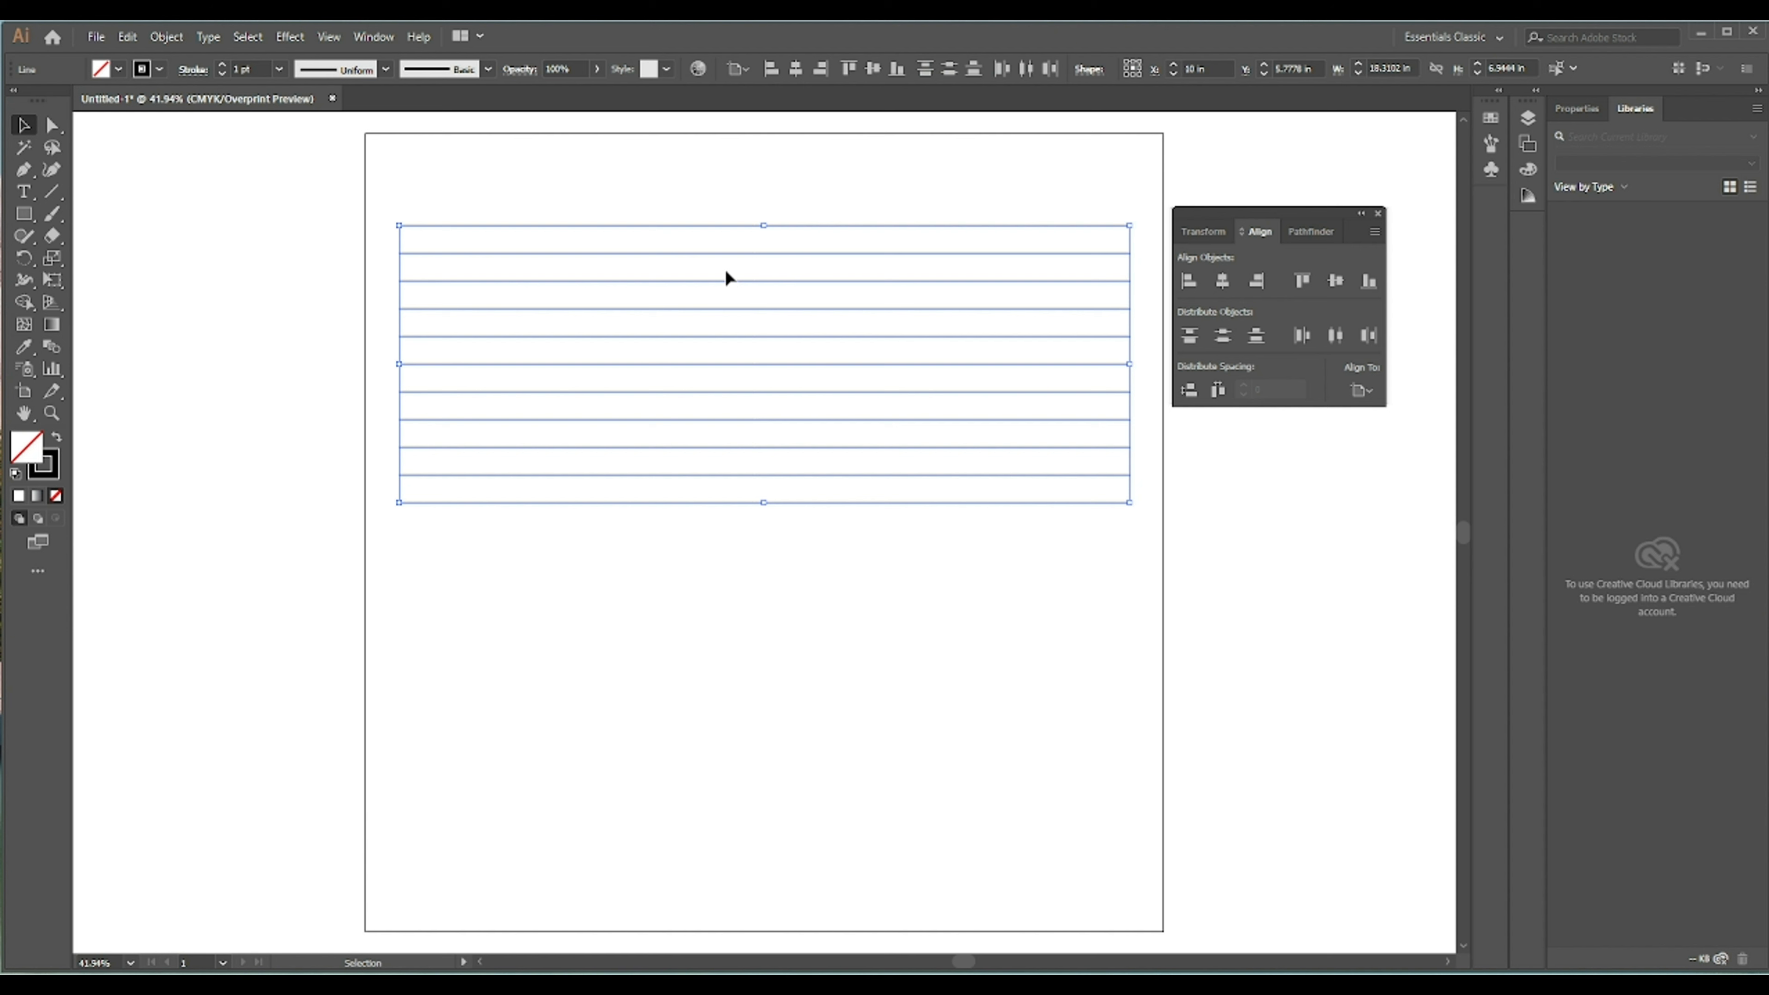
- Group the horizontal lines and close the Align panel
right_click(725, 277)
click(770, 387)
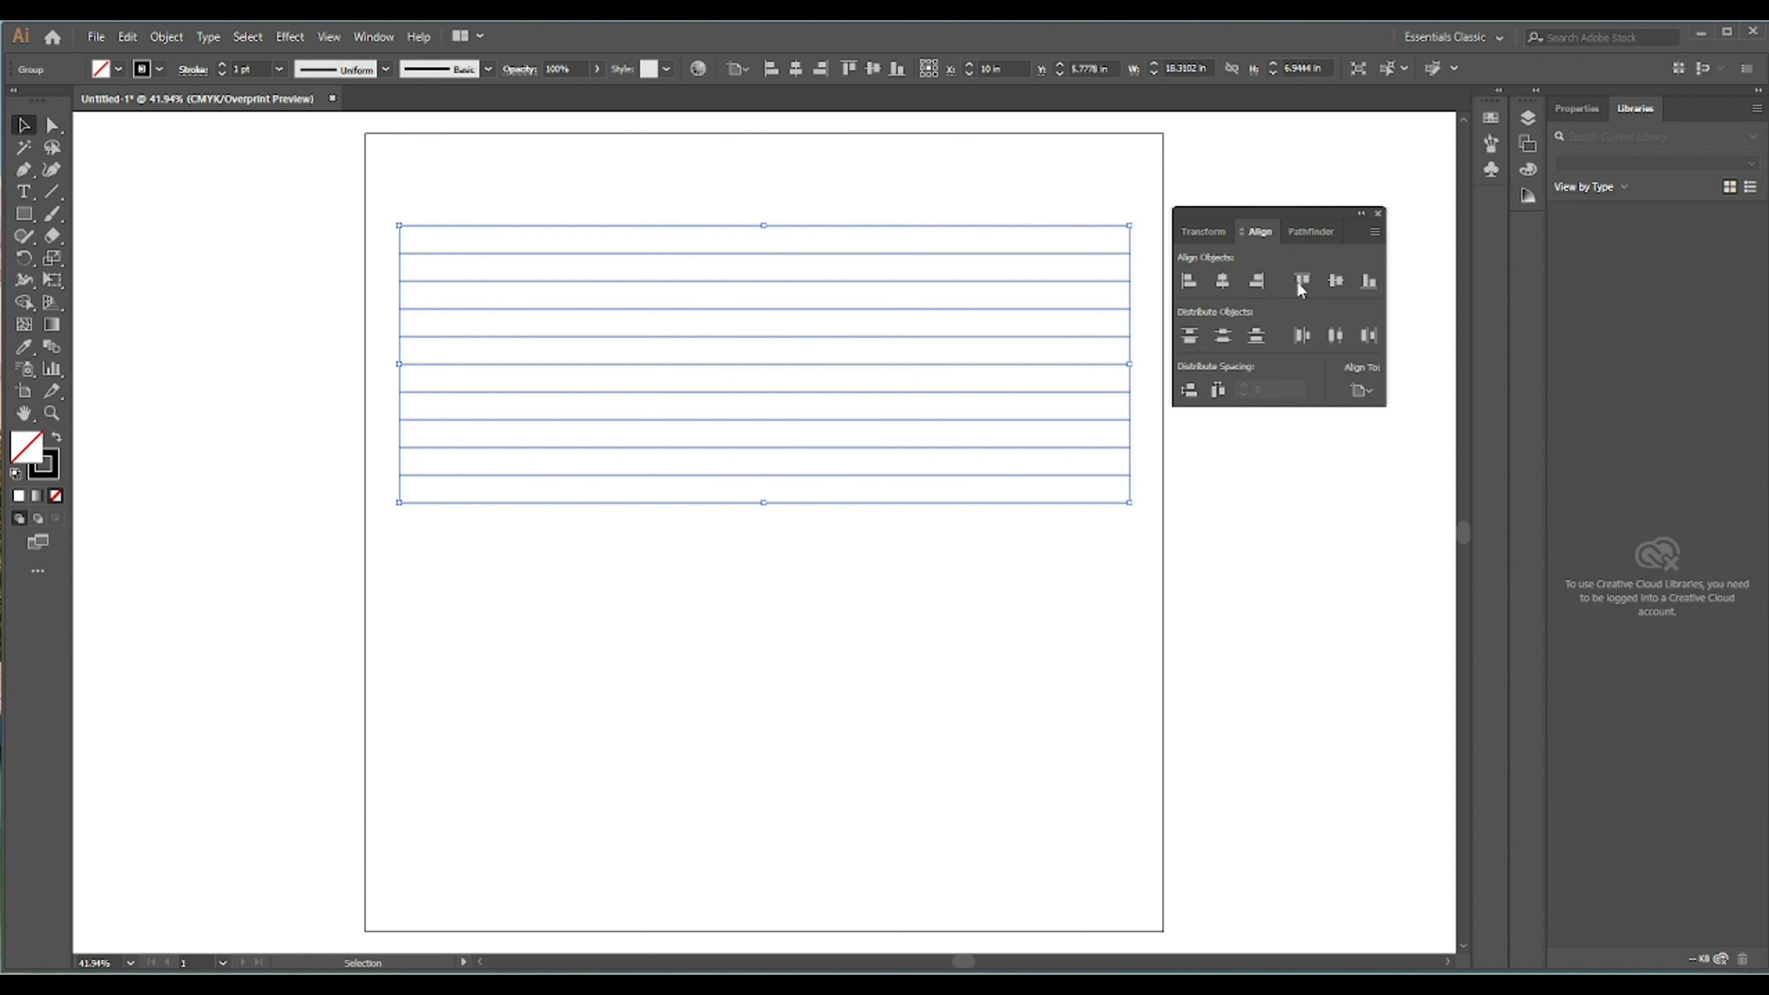
click(1377, 214)
- Rotate a copy of the line group by 120° with preview on
right_click(672, 356)
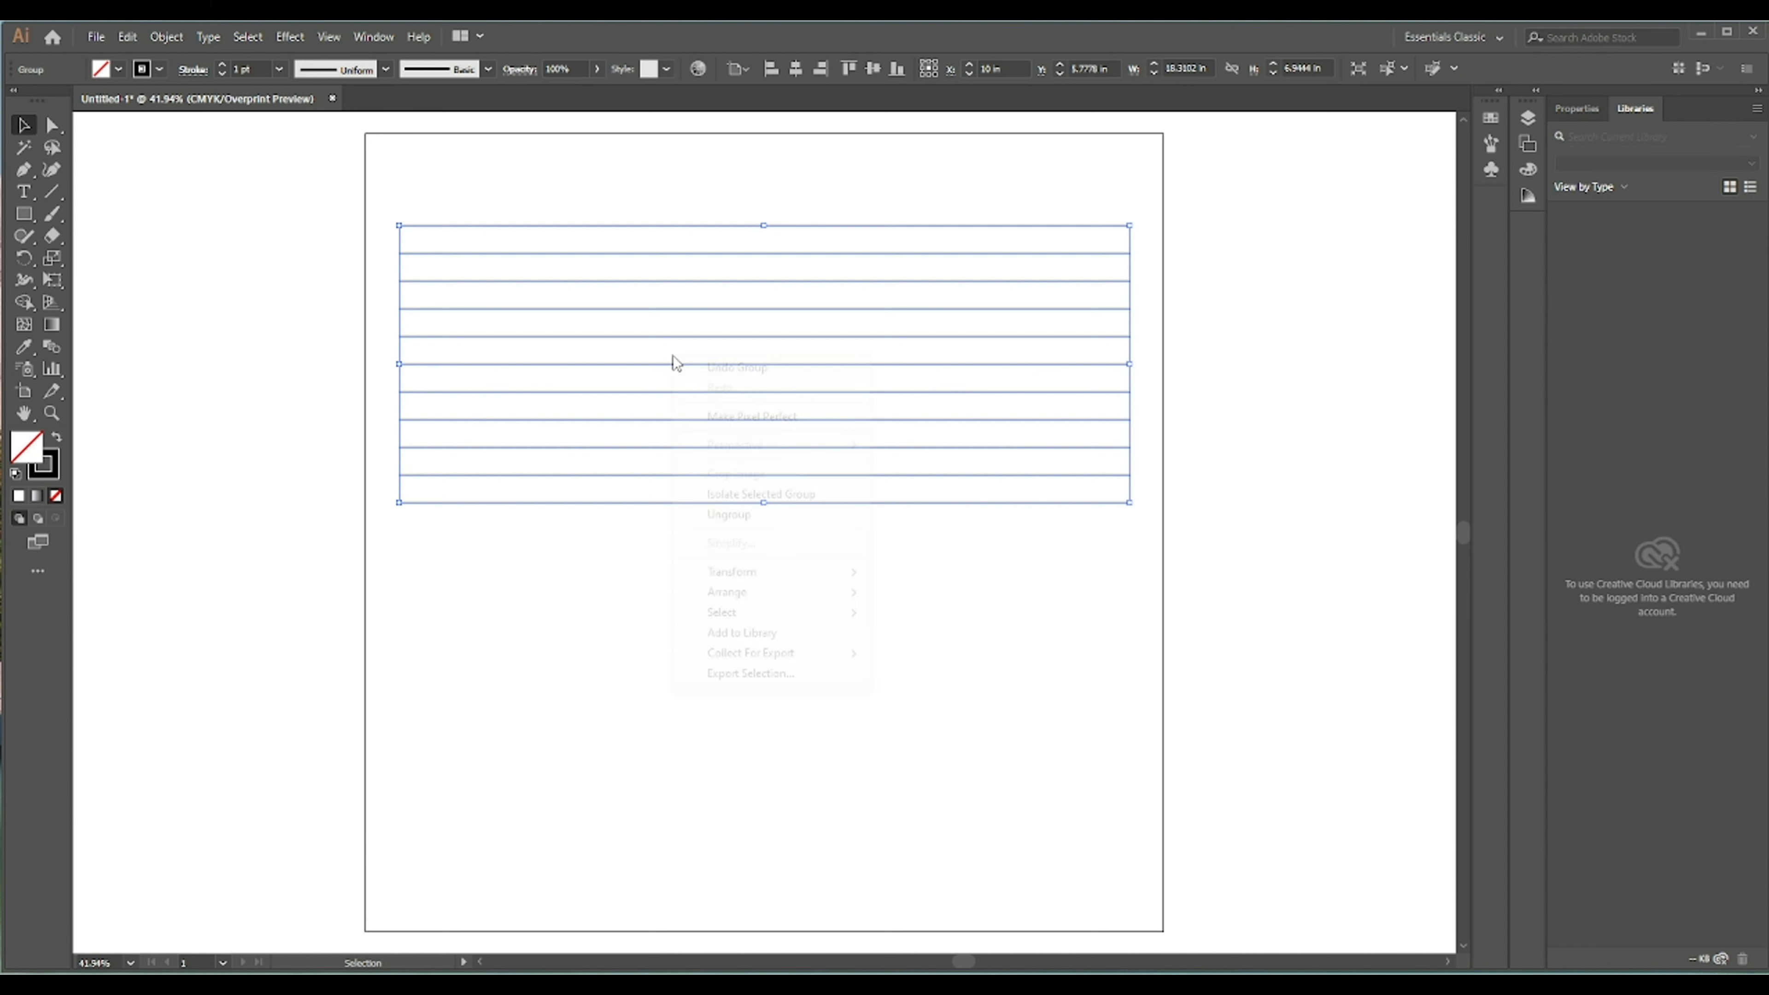
mouse_move(733, 575)
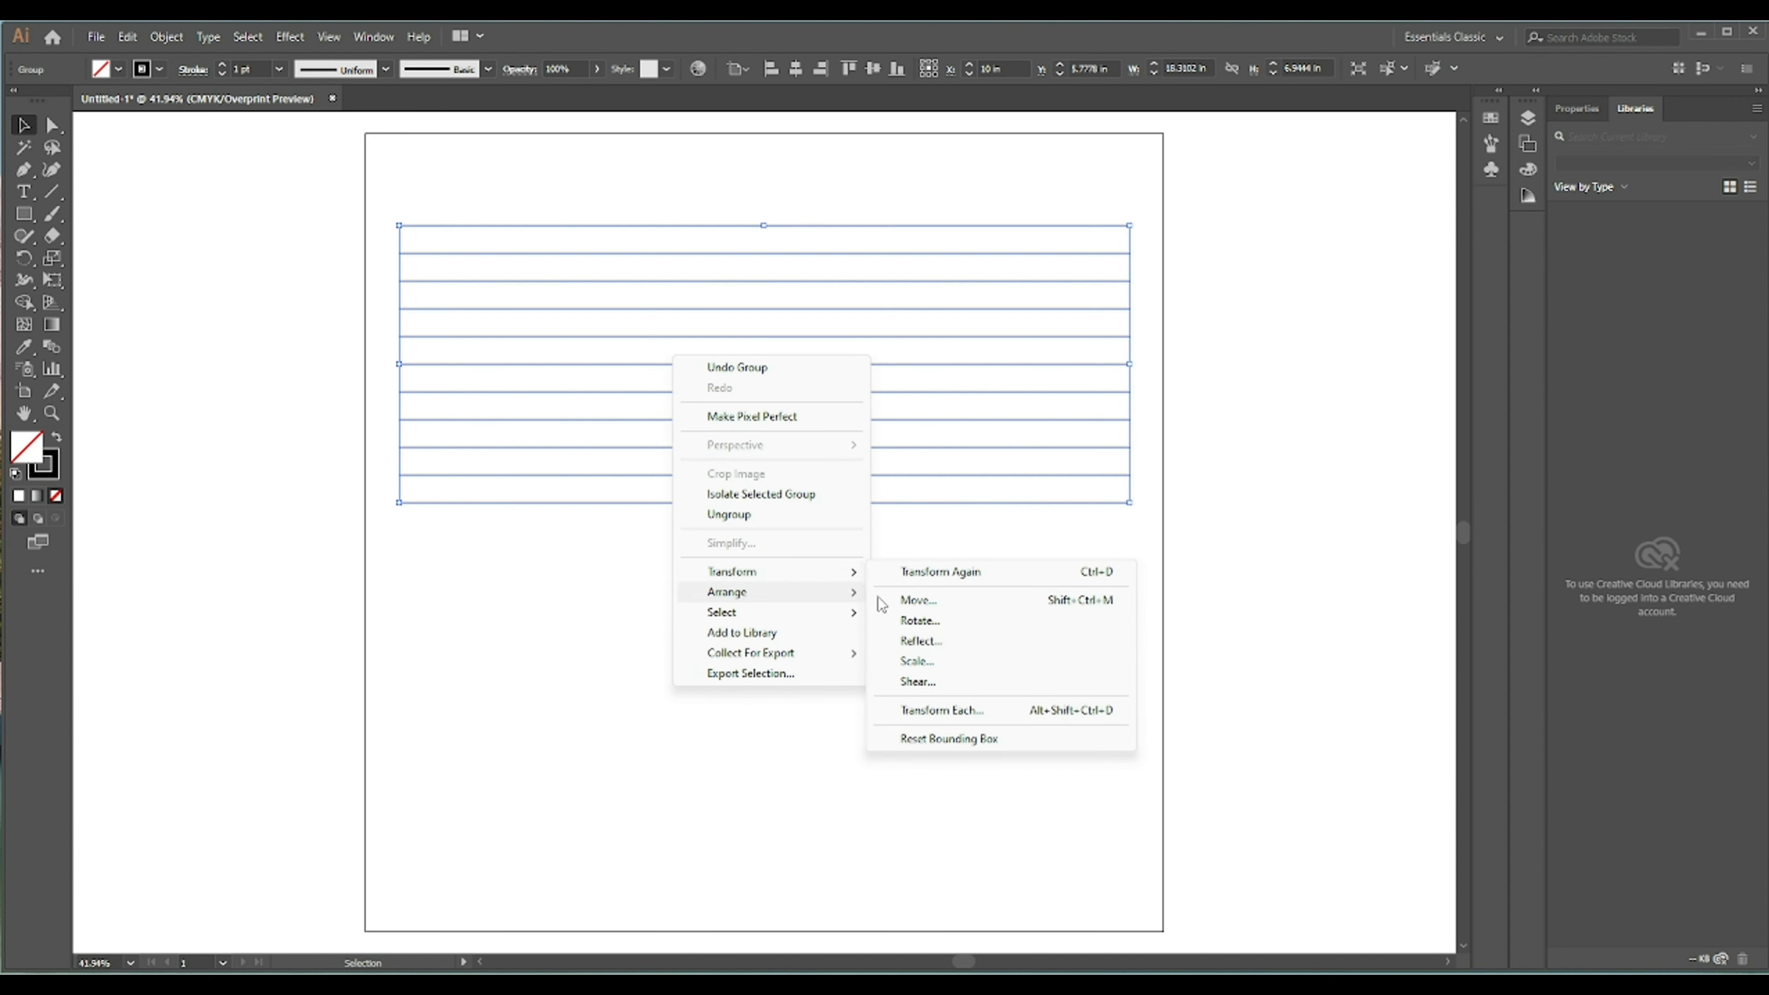
click(940, 620)
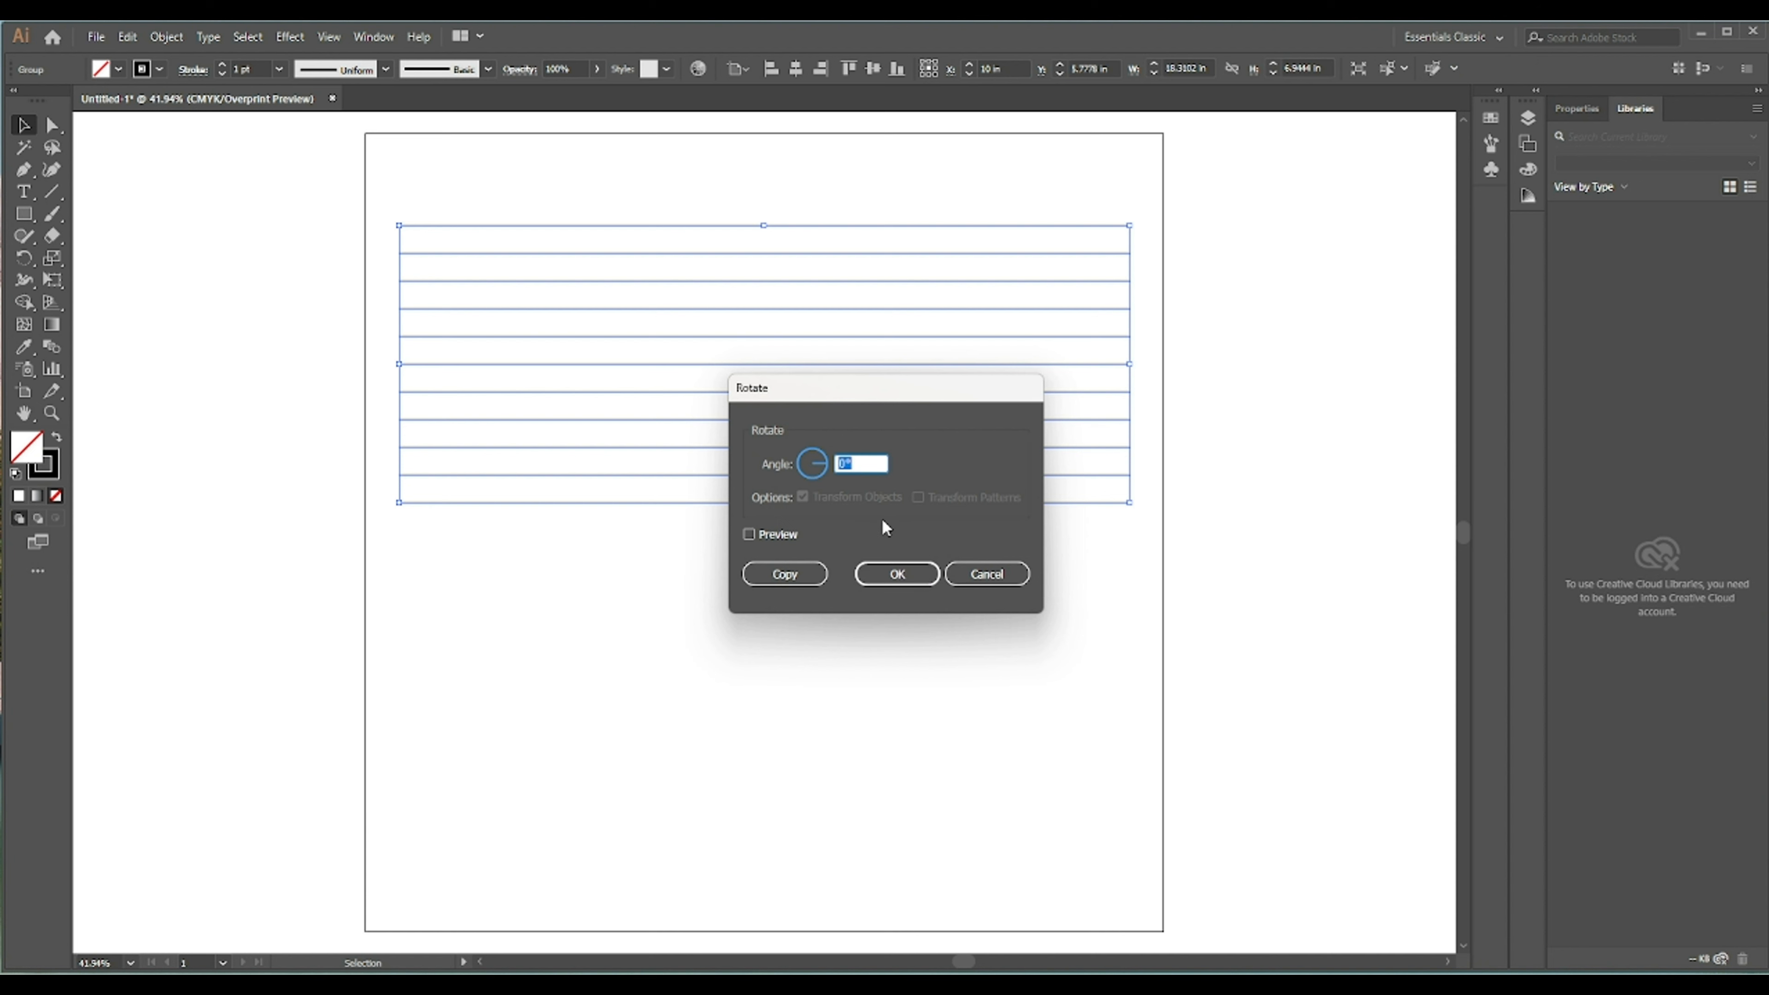
text(120)
click(750, 535)
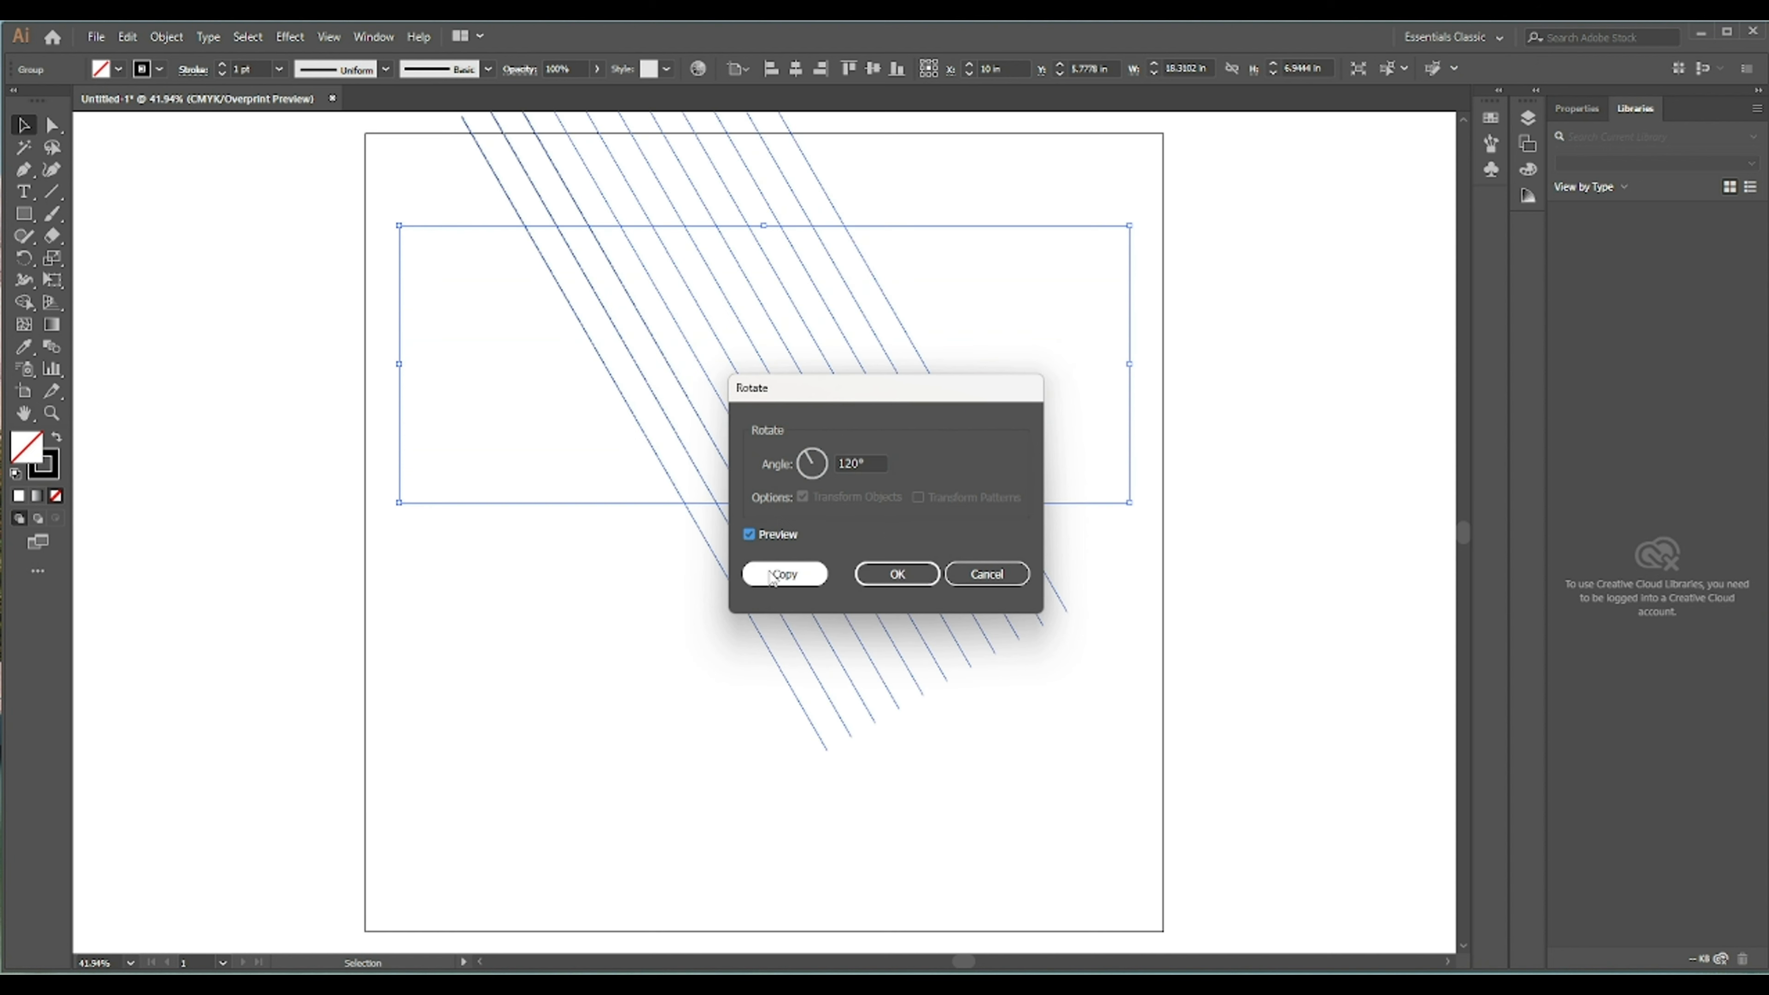
click(773, 574)
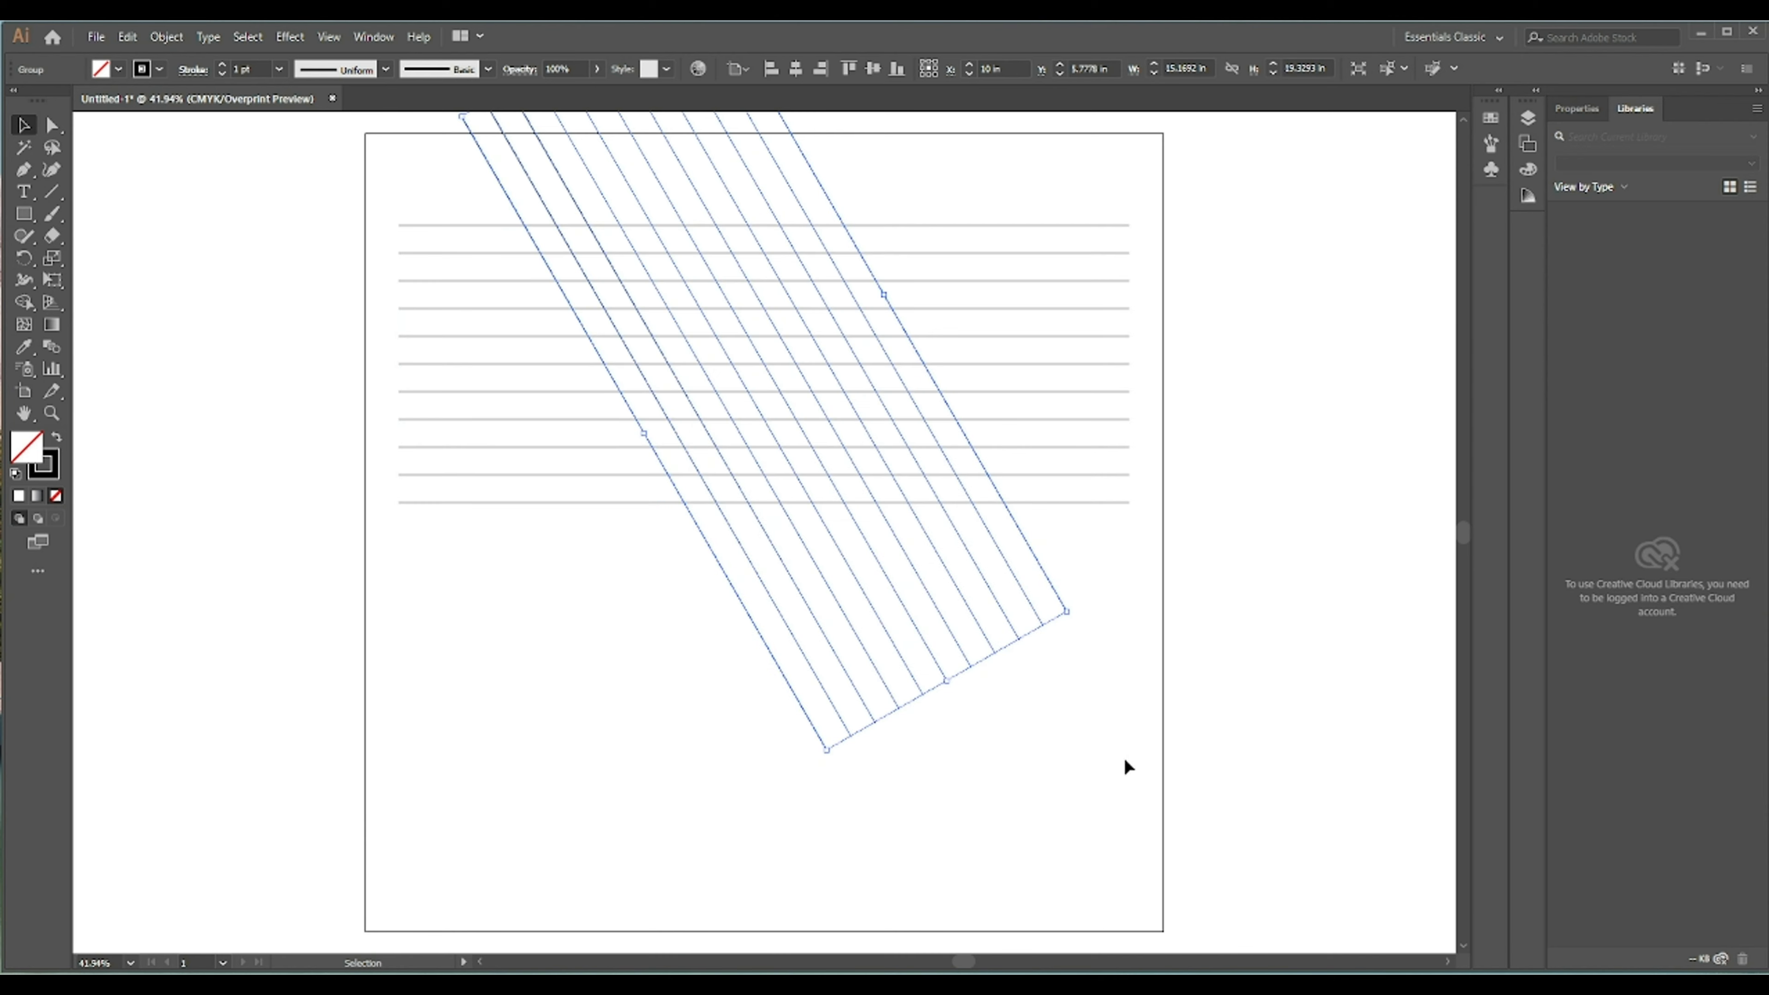
- Reflect a copy of the rotated lines across the vertical axis
right_click(764, 483)
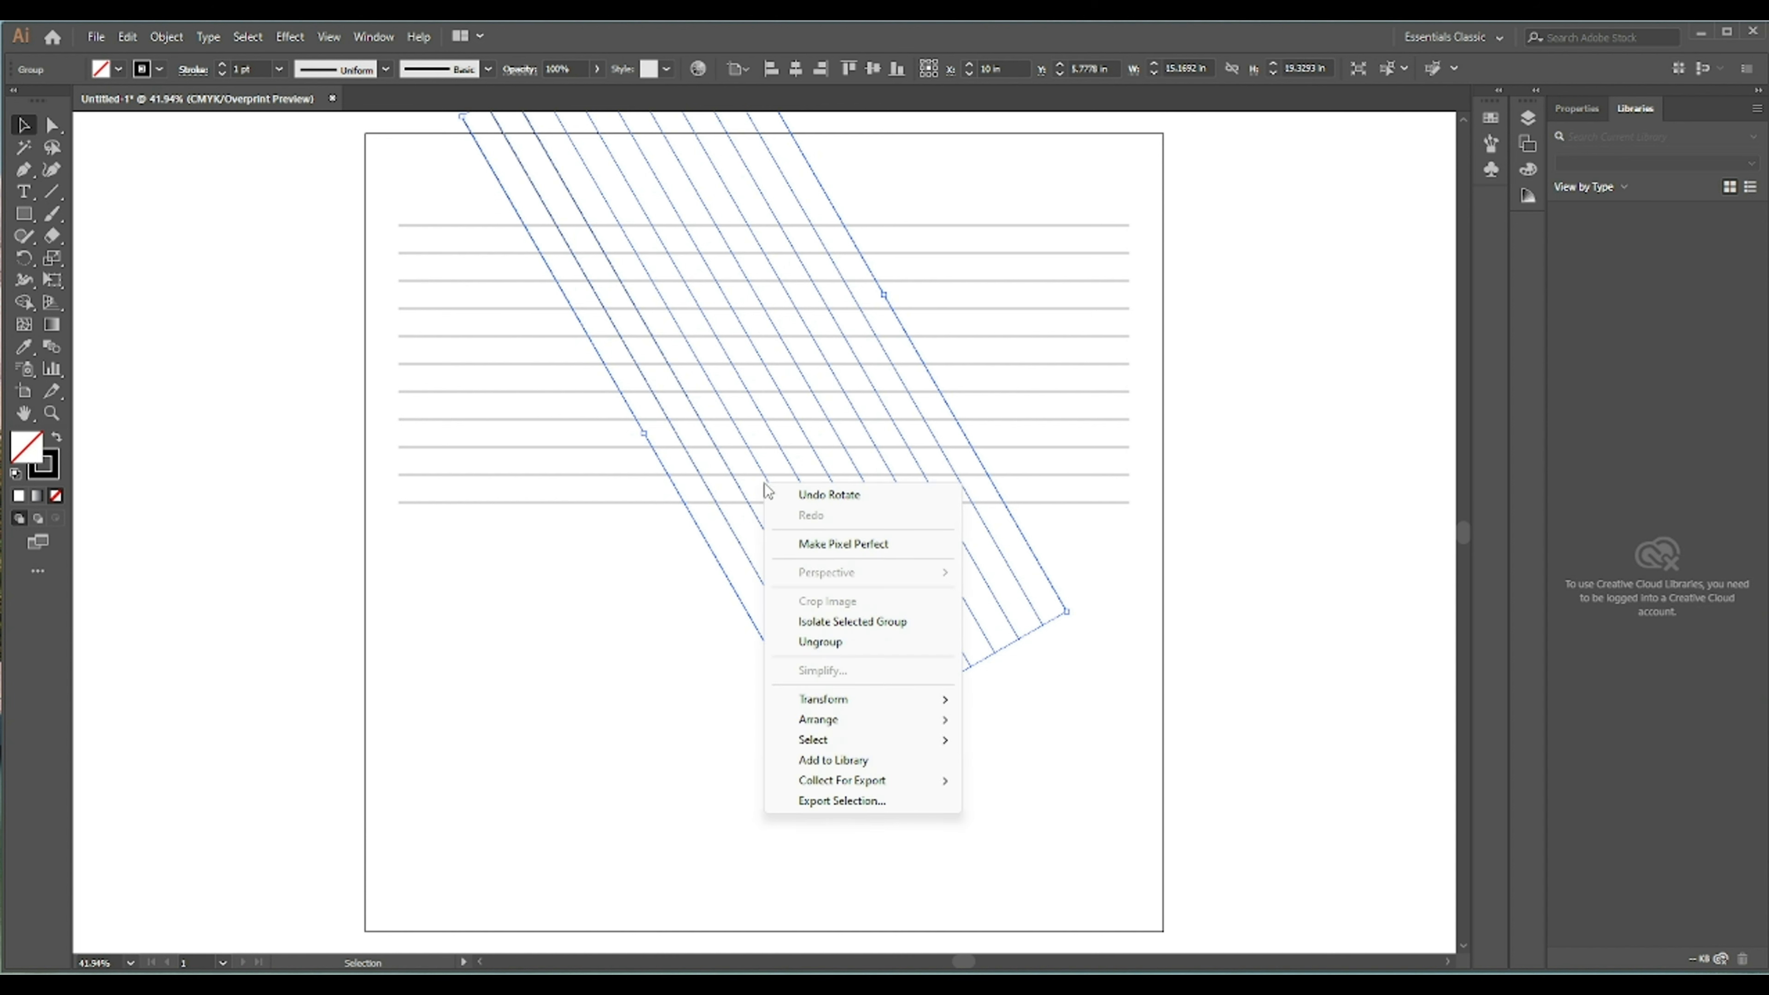
mouse_move(829, 699)
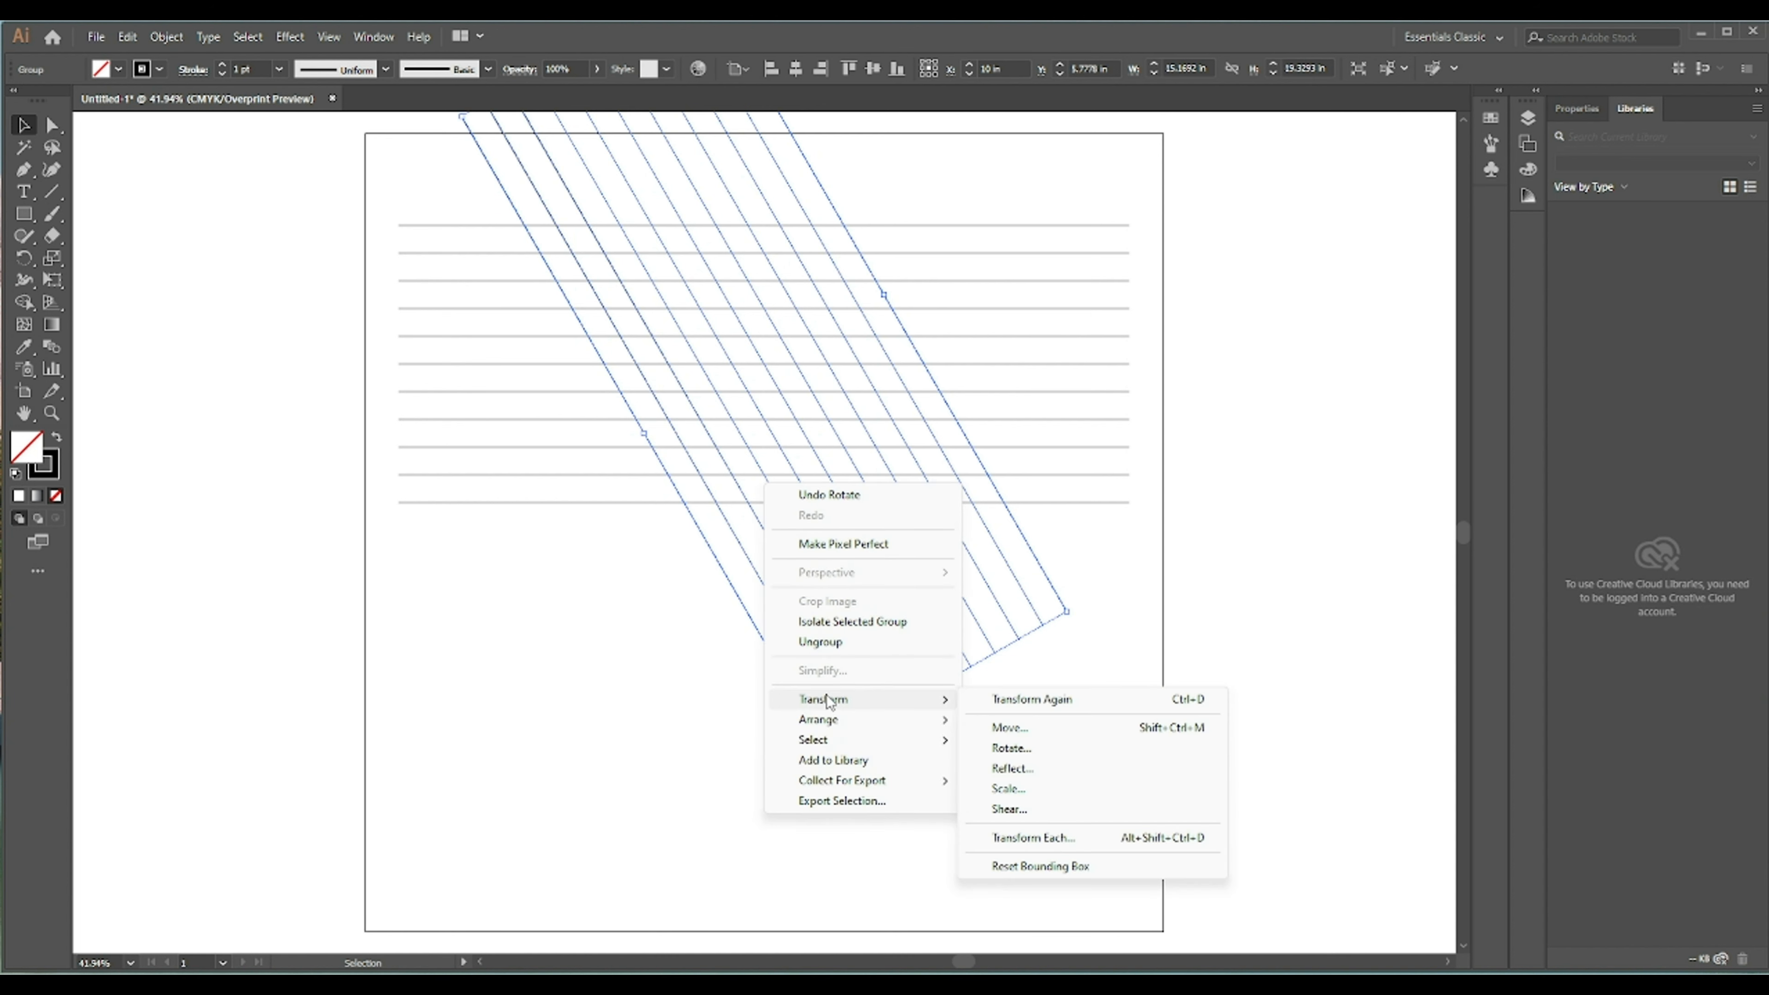
click(1035, 769)
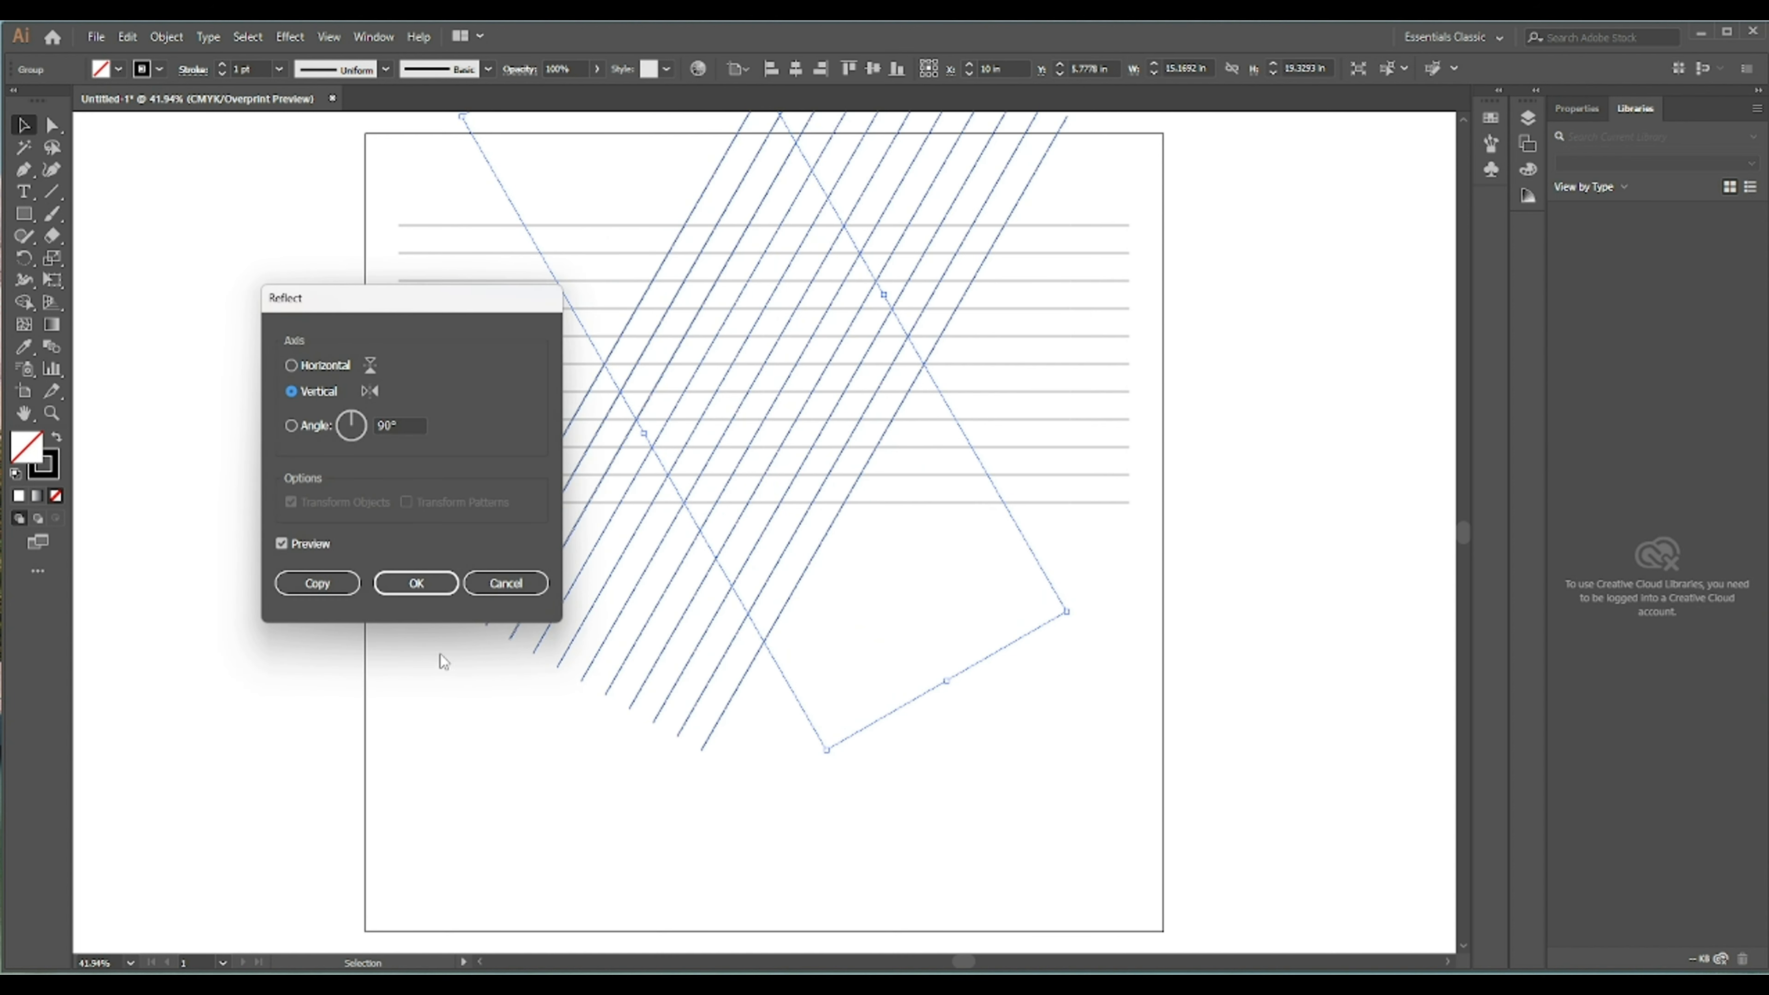
click(314, 584)
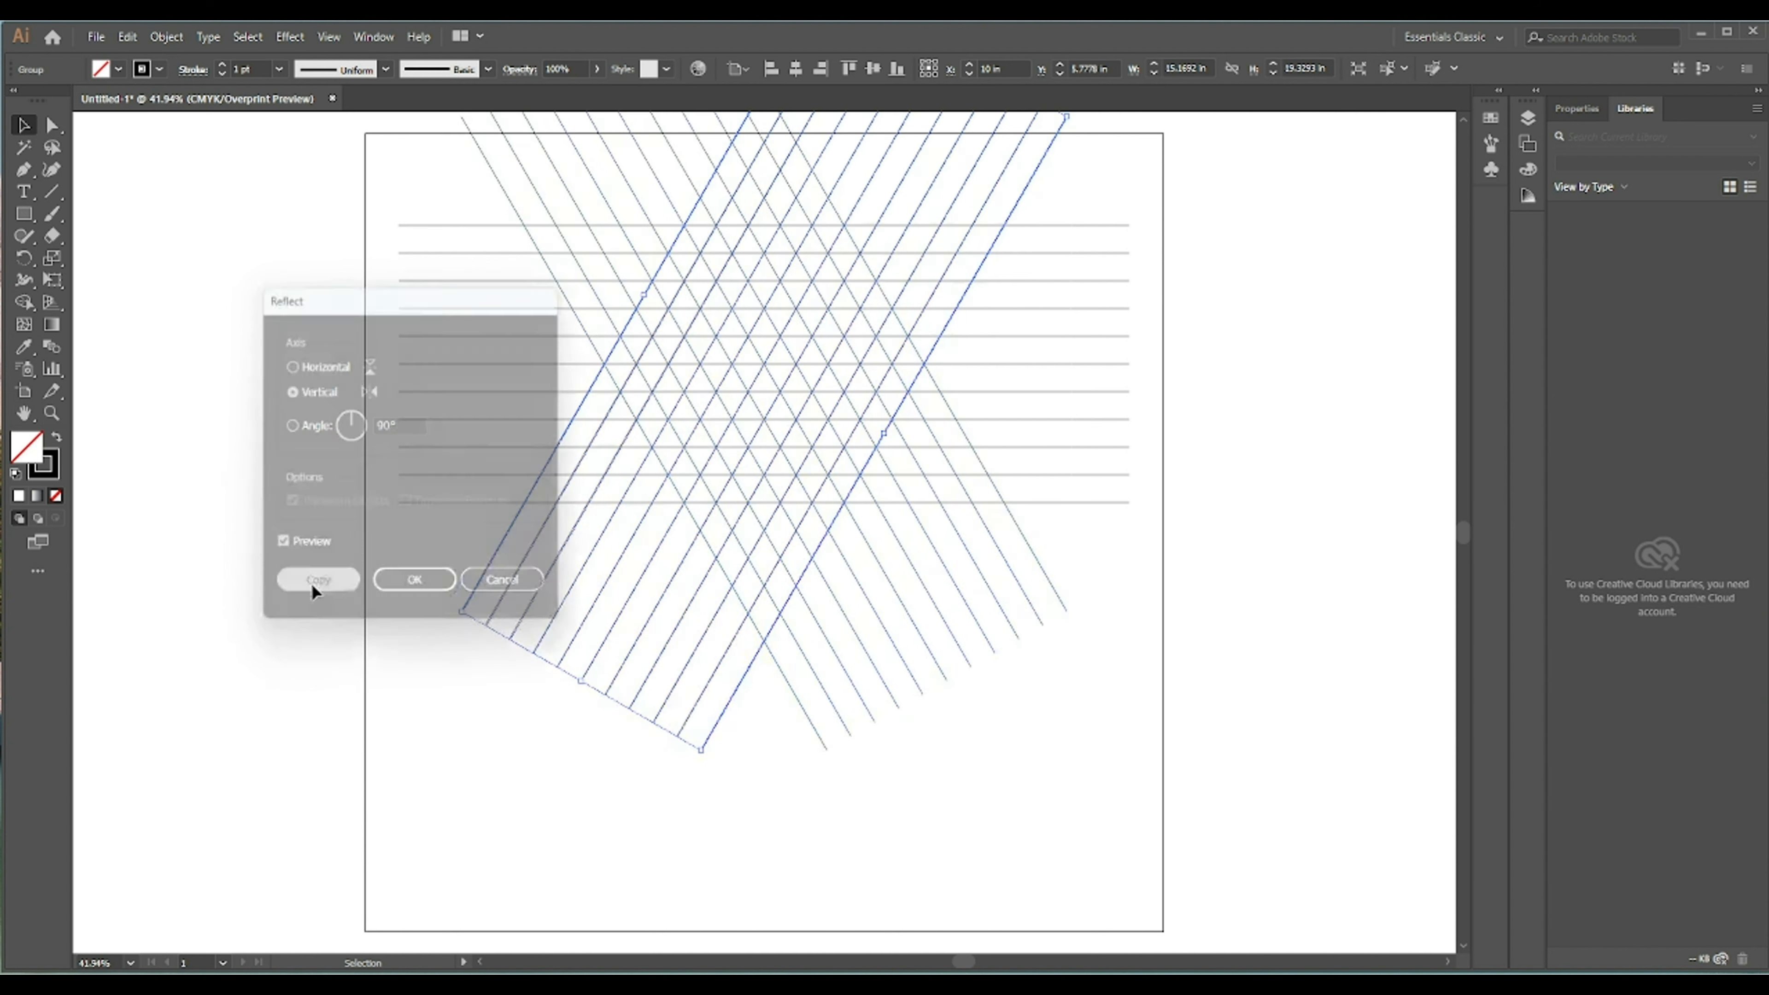
- Select all three line sets and move them slightly down on the artboard
scroll(487, 550, up, 2)
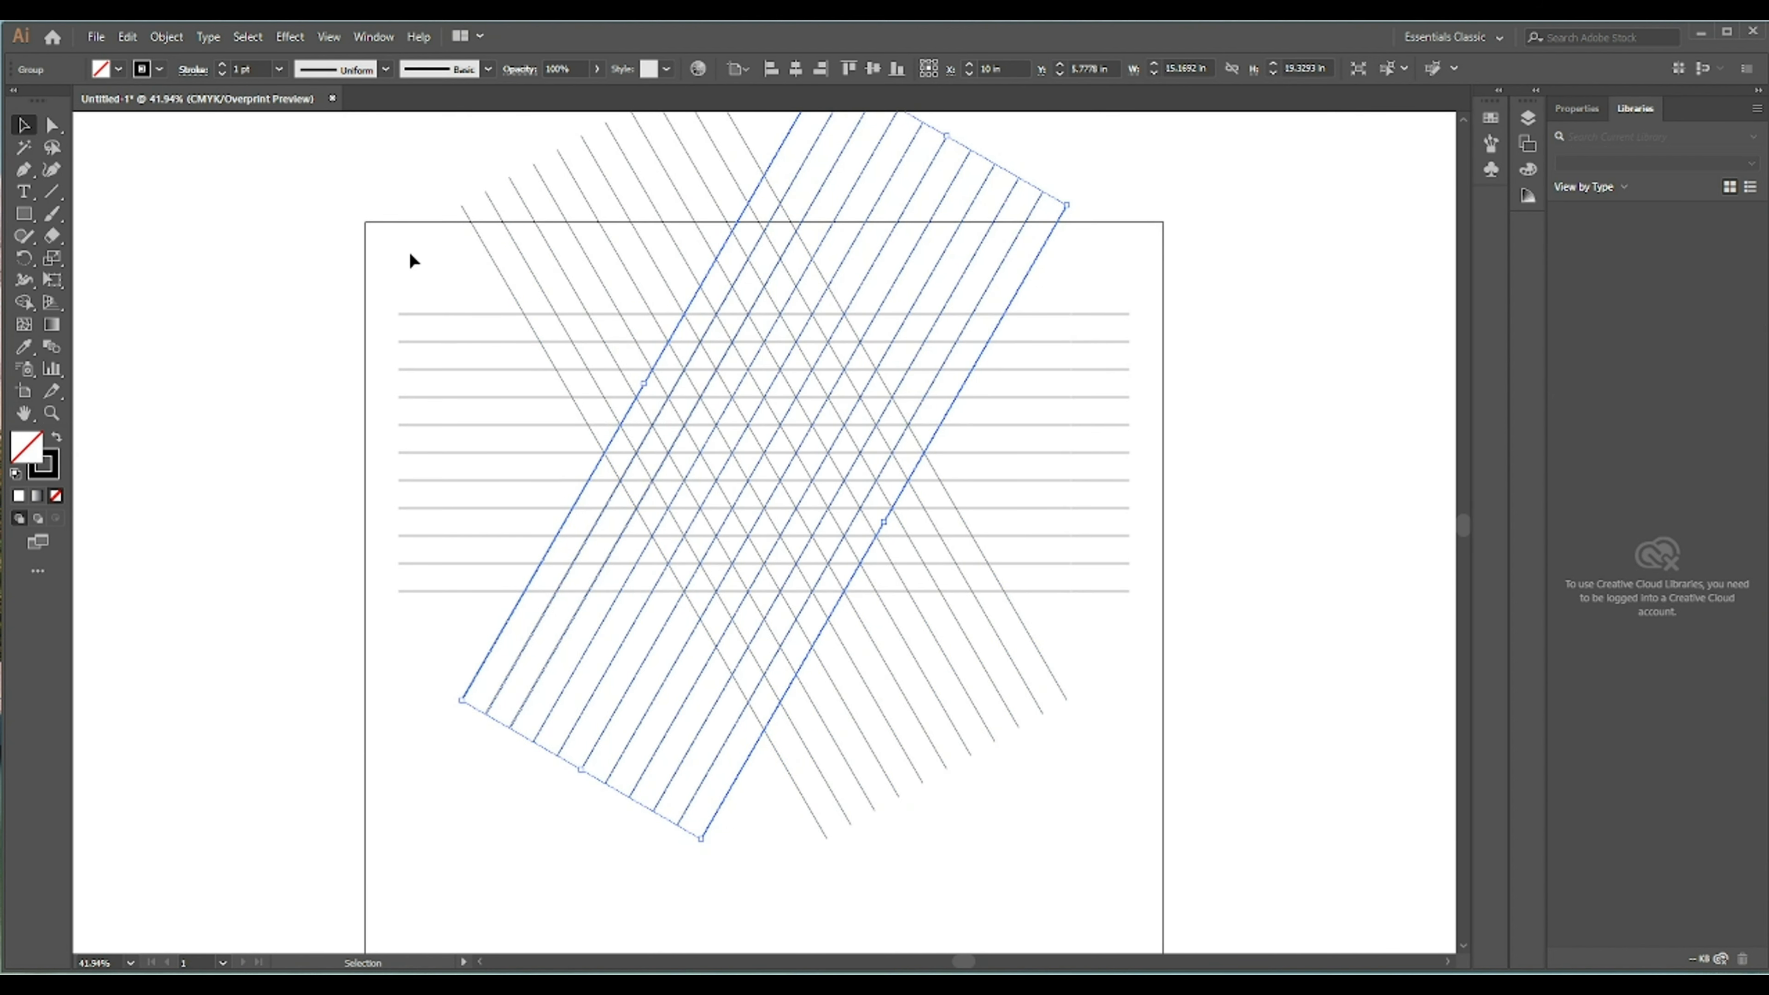
drag(424, 257, 1052, 749)
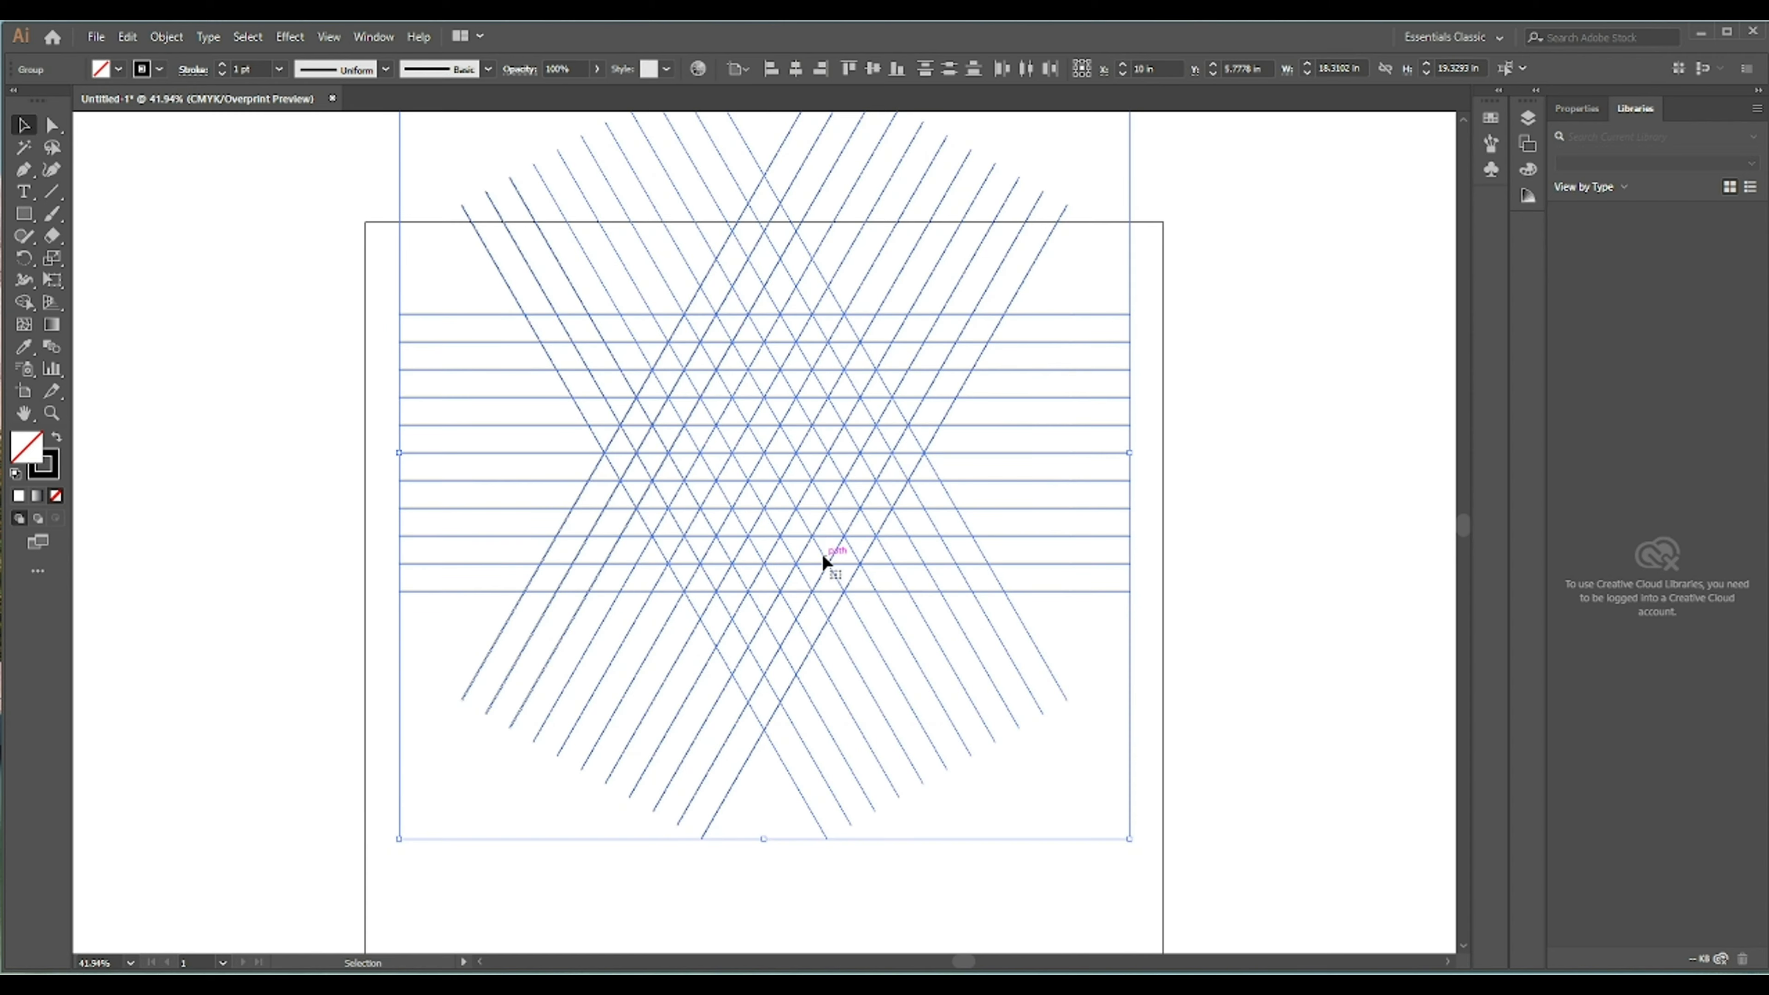
scroll(792, 539, down, 3)
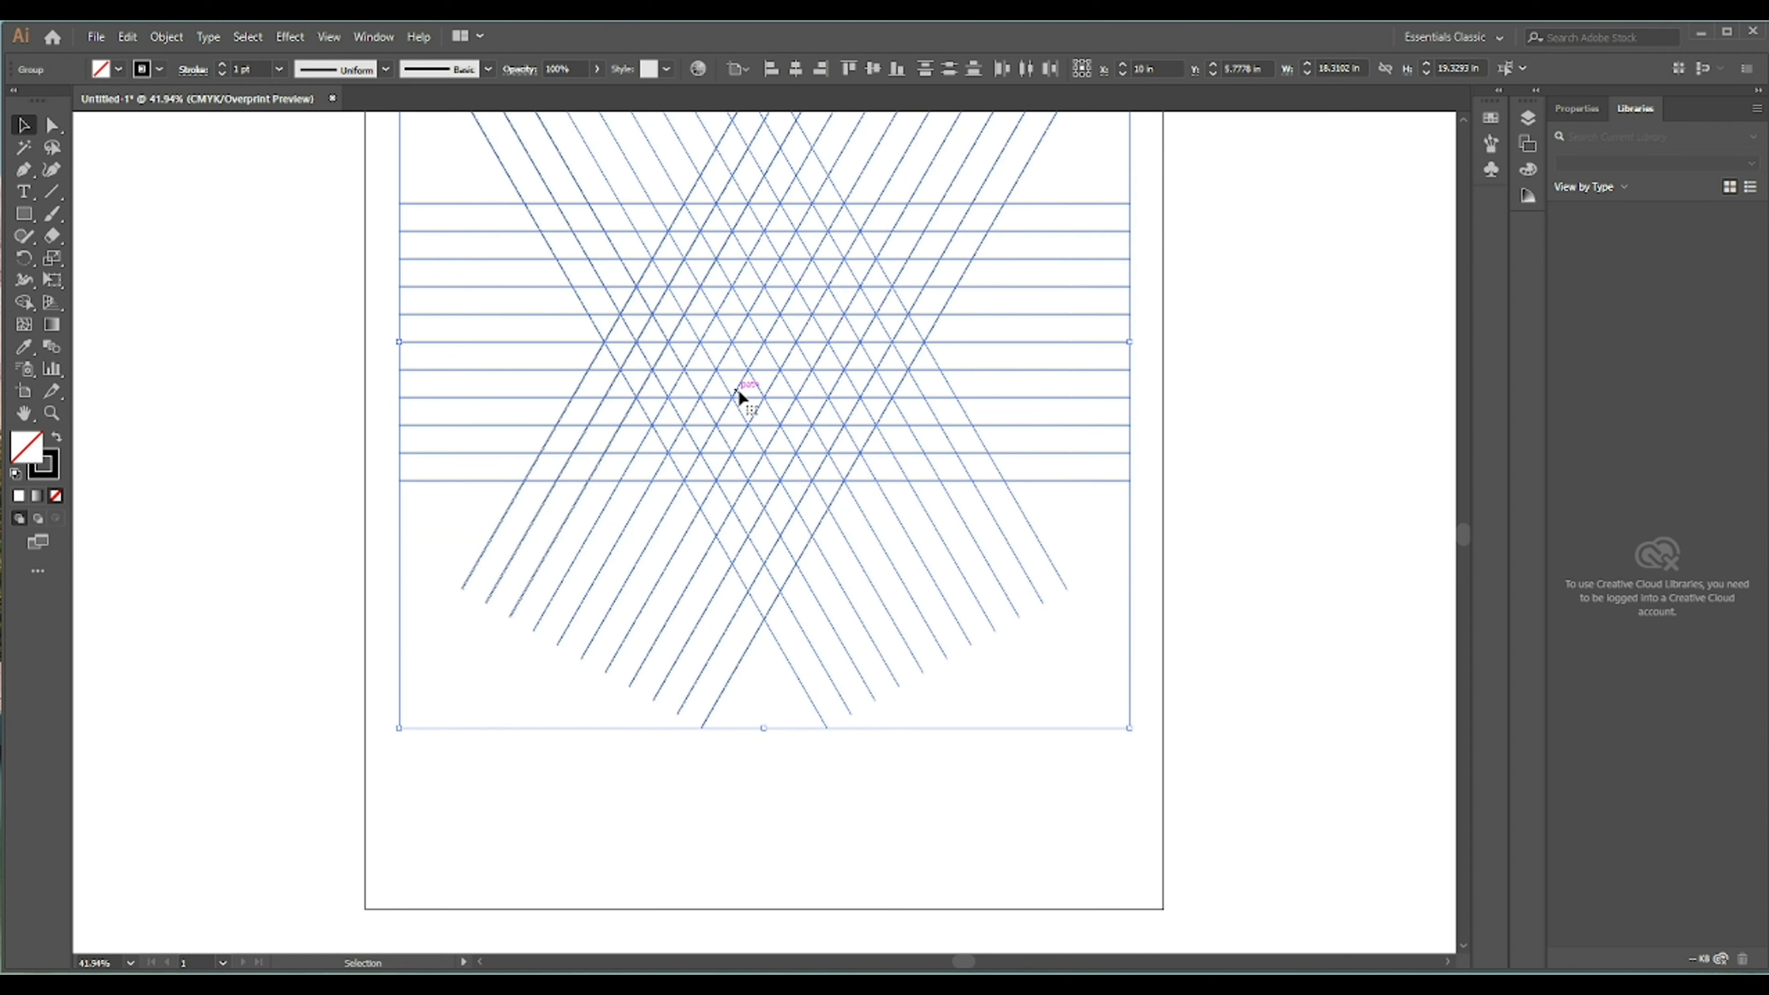
drag(743, 376, 731, 457)
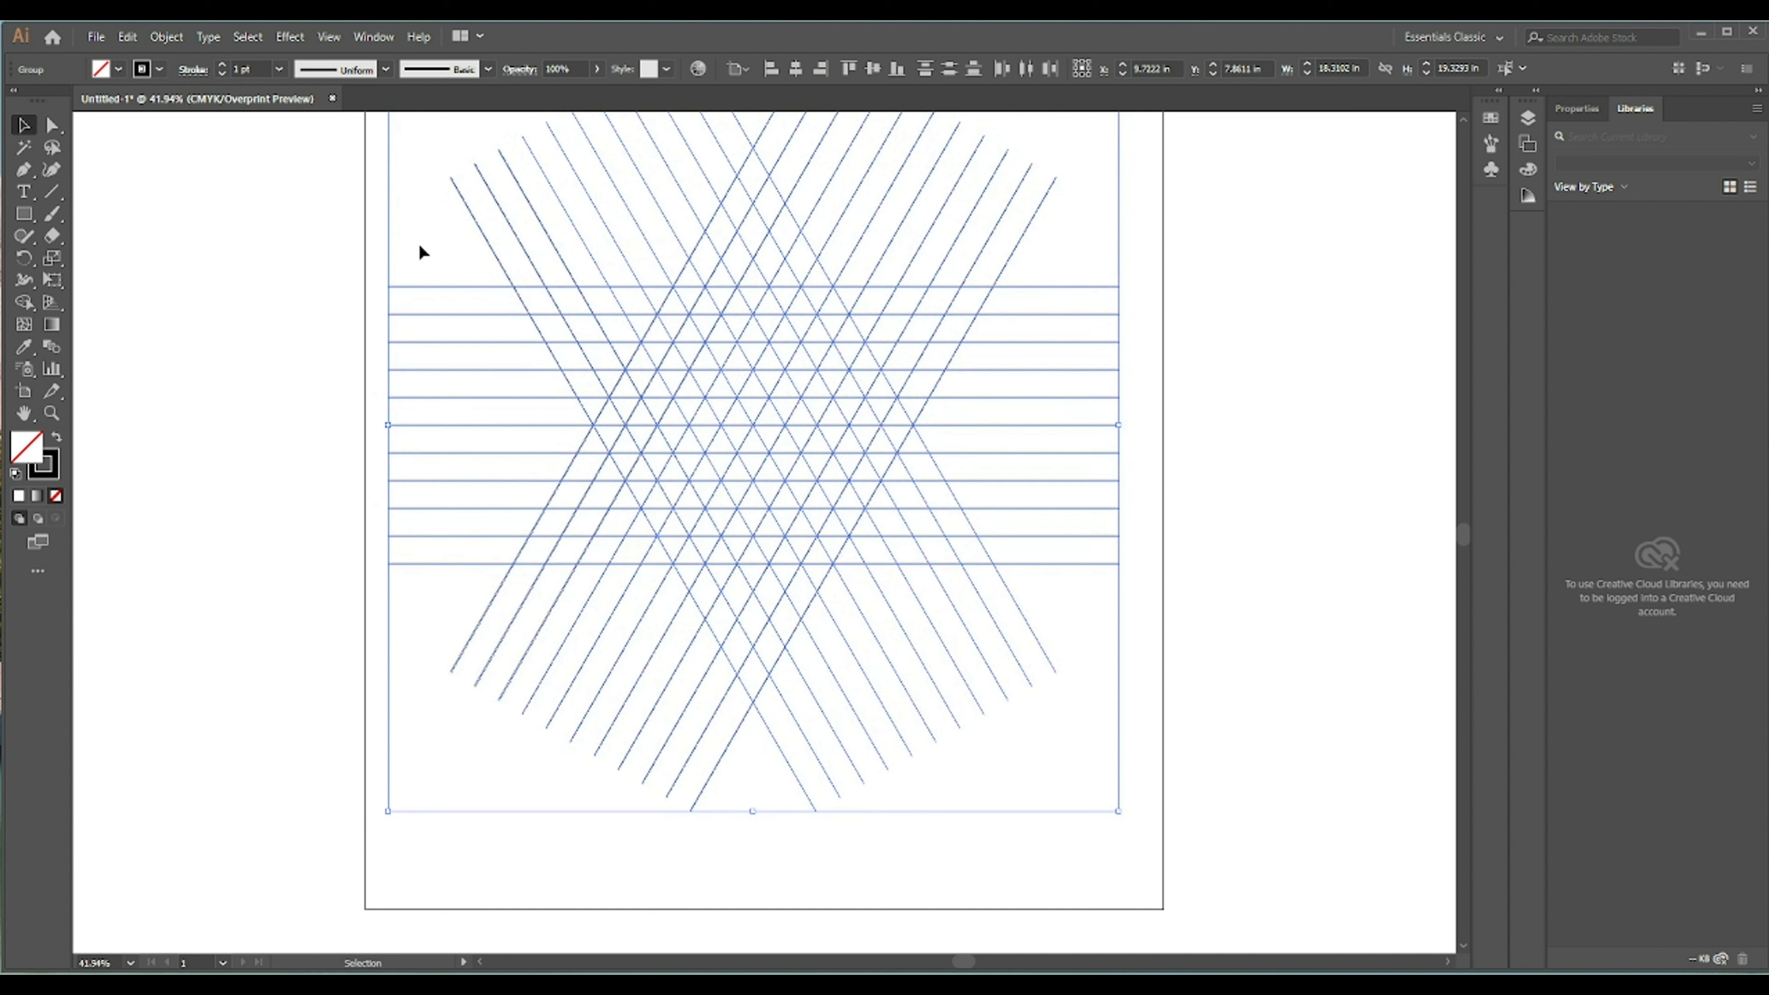
- Ungroup the horizontal lines
click(410, 218)
click(470, 287)
right_click(468, 285)
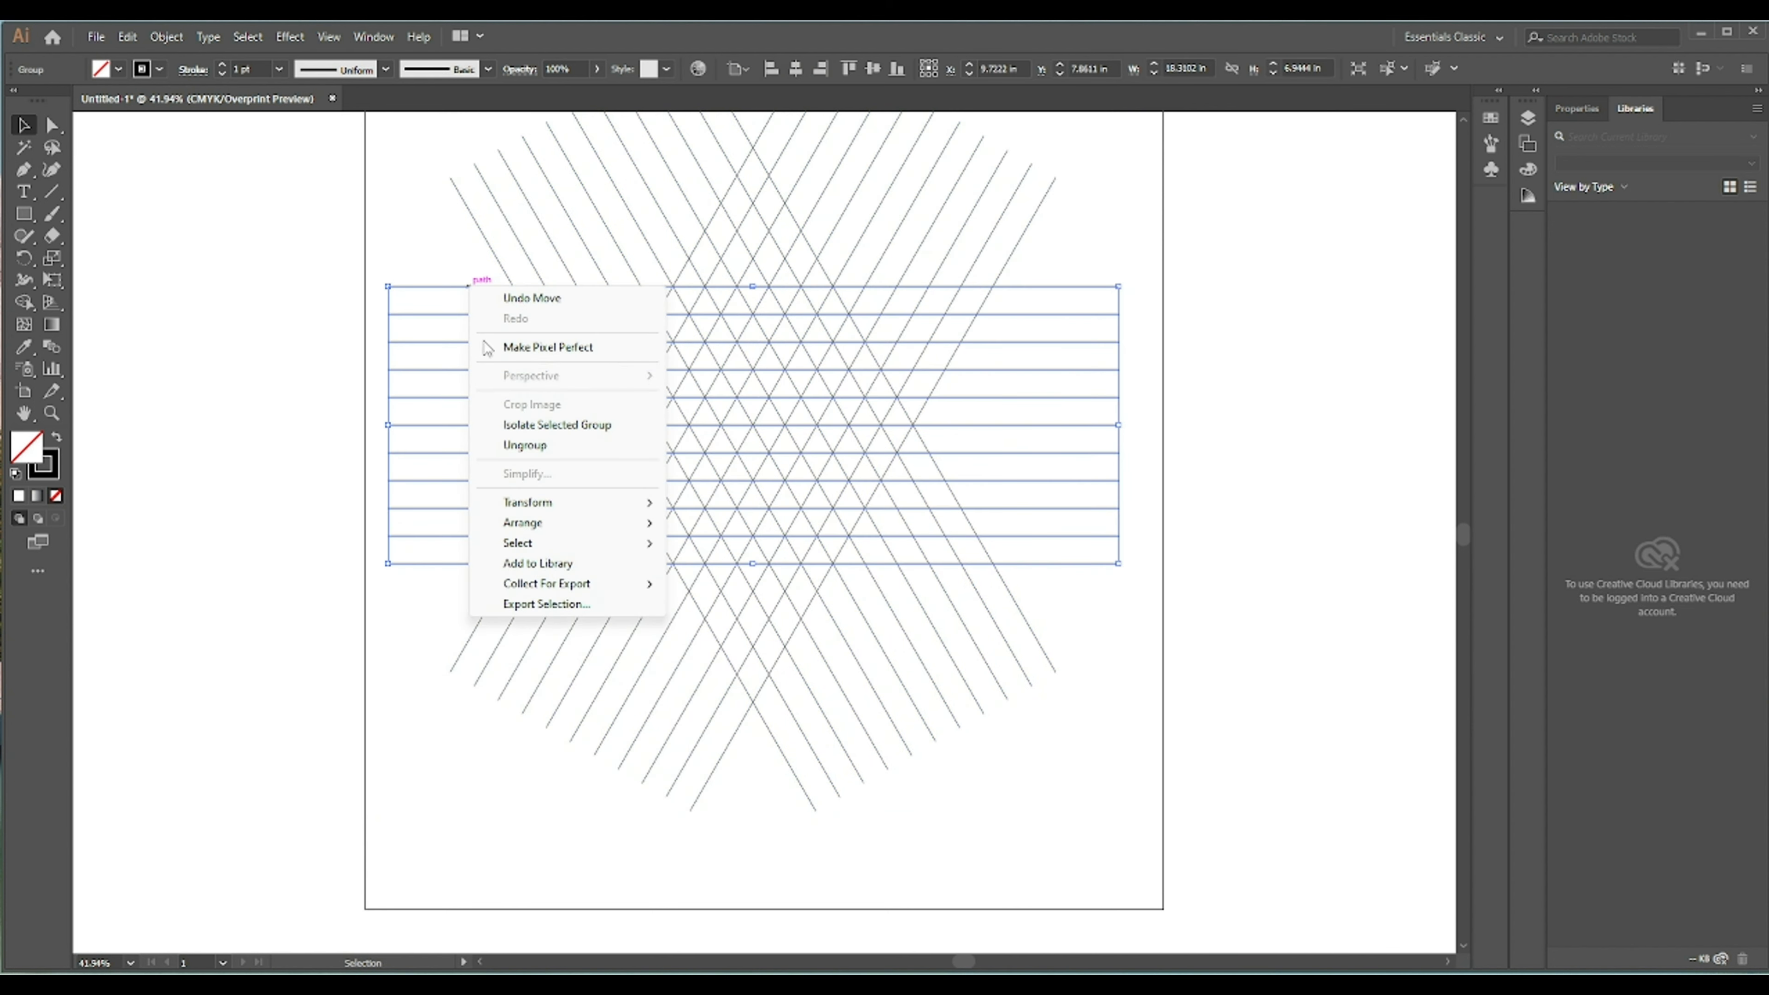
click(524, 444)
click(399, 231)
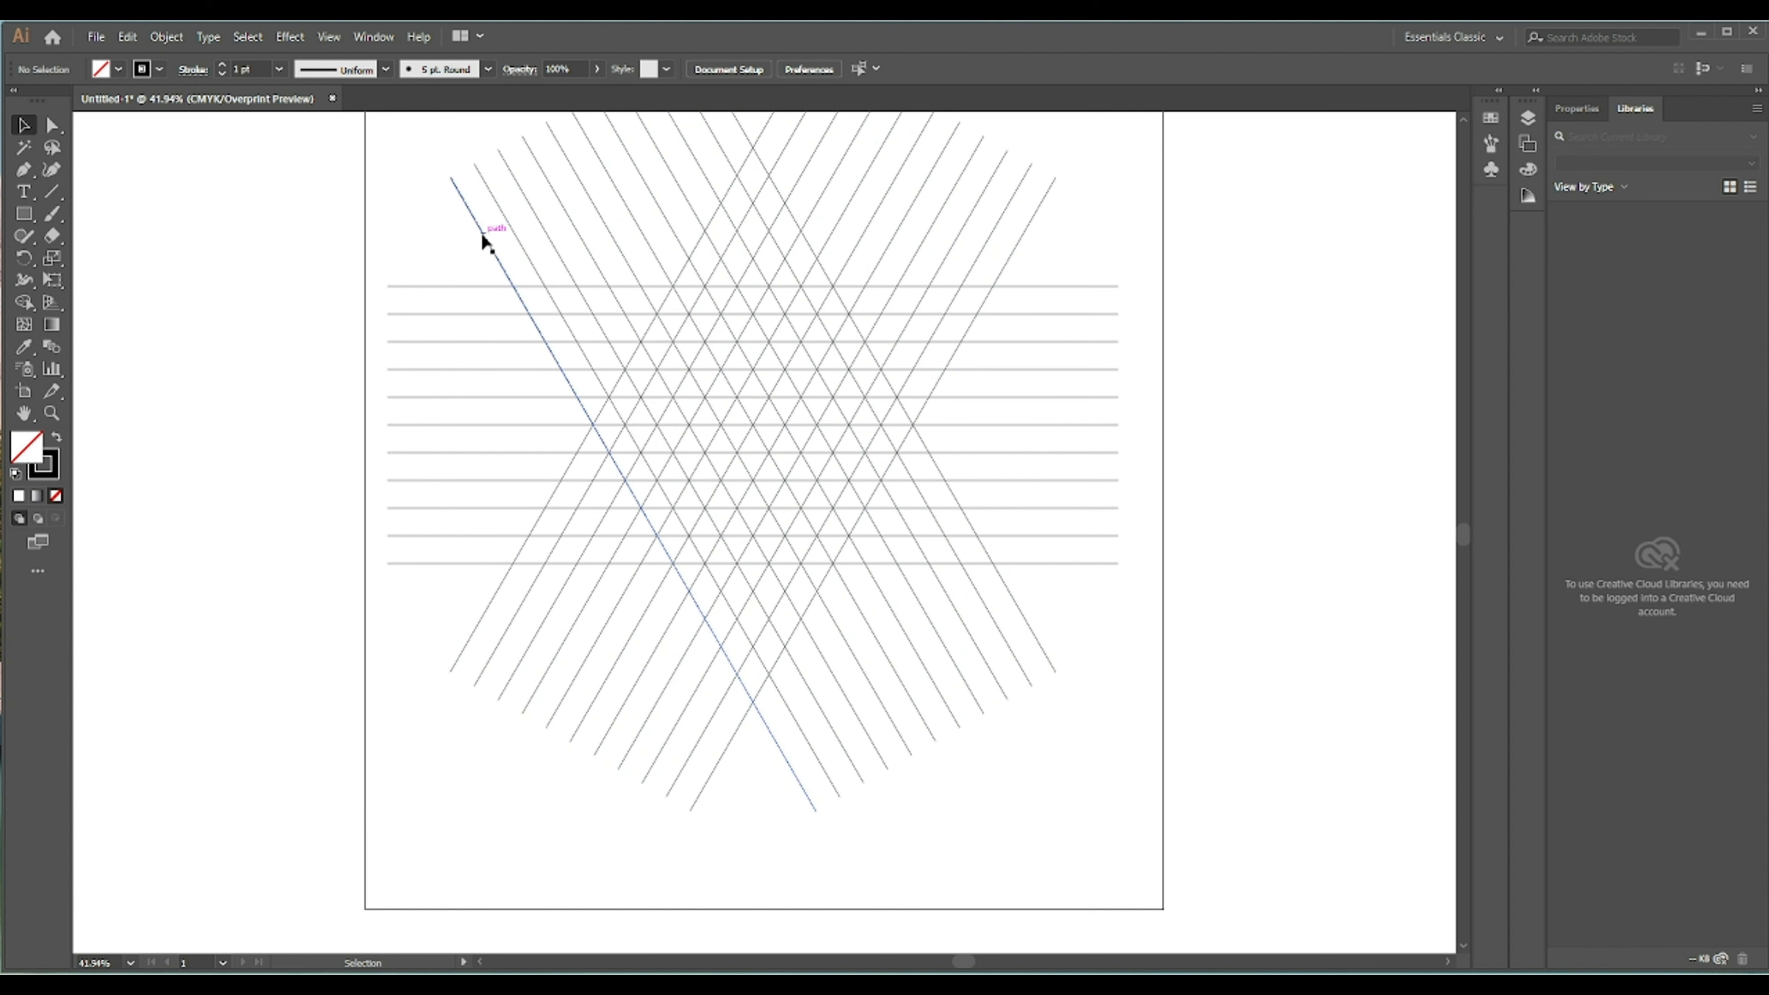
- Ungroup the first set of diagonal lines
click(481, 231)
right_click(481, 231)
click(547, 395)
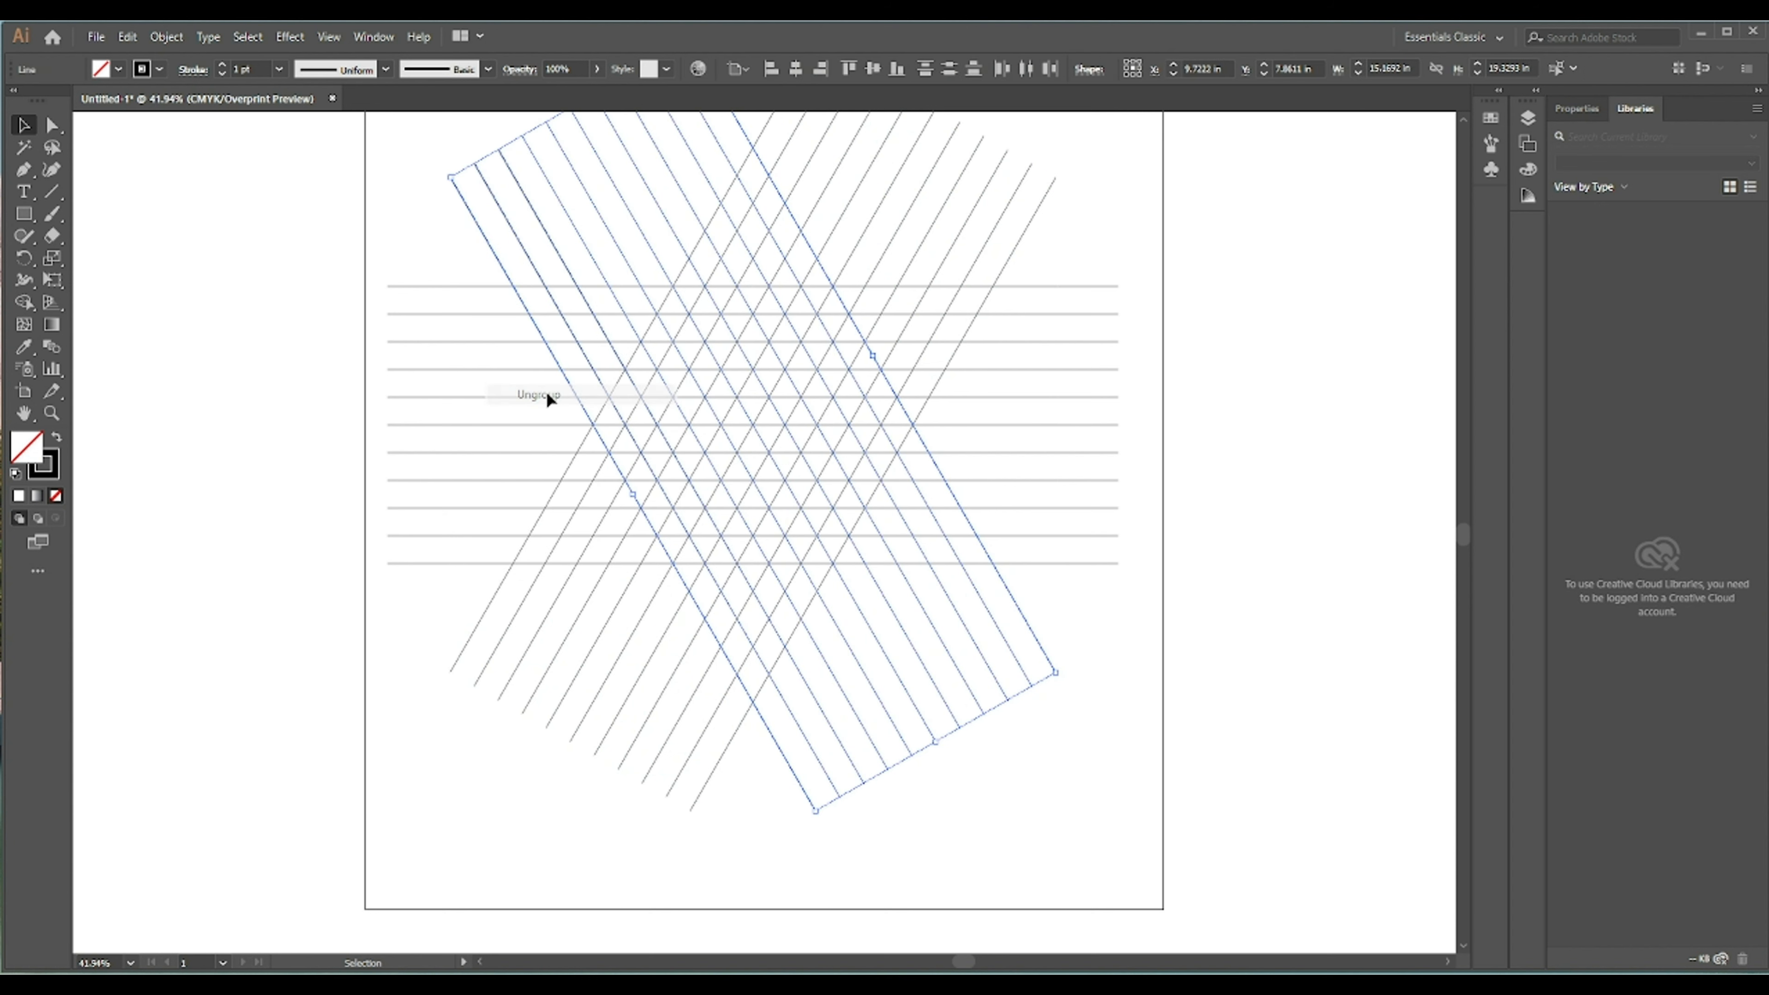
click(465, 580)
- Ungroup the reflected set of diagonal lines
click(494, 599)
right_click(495, 594)
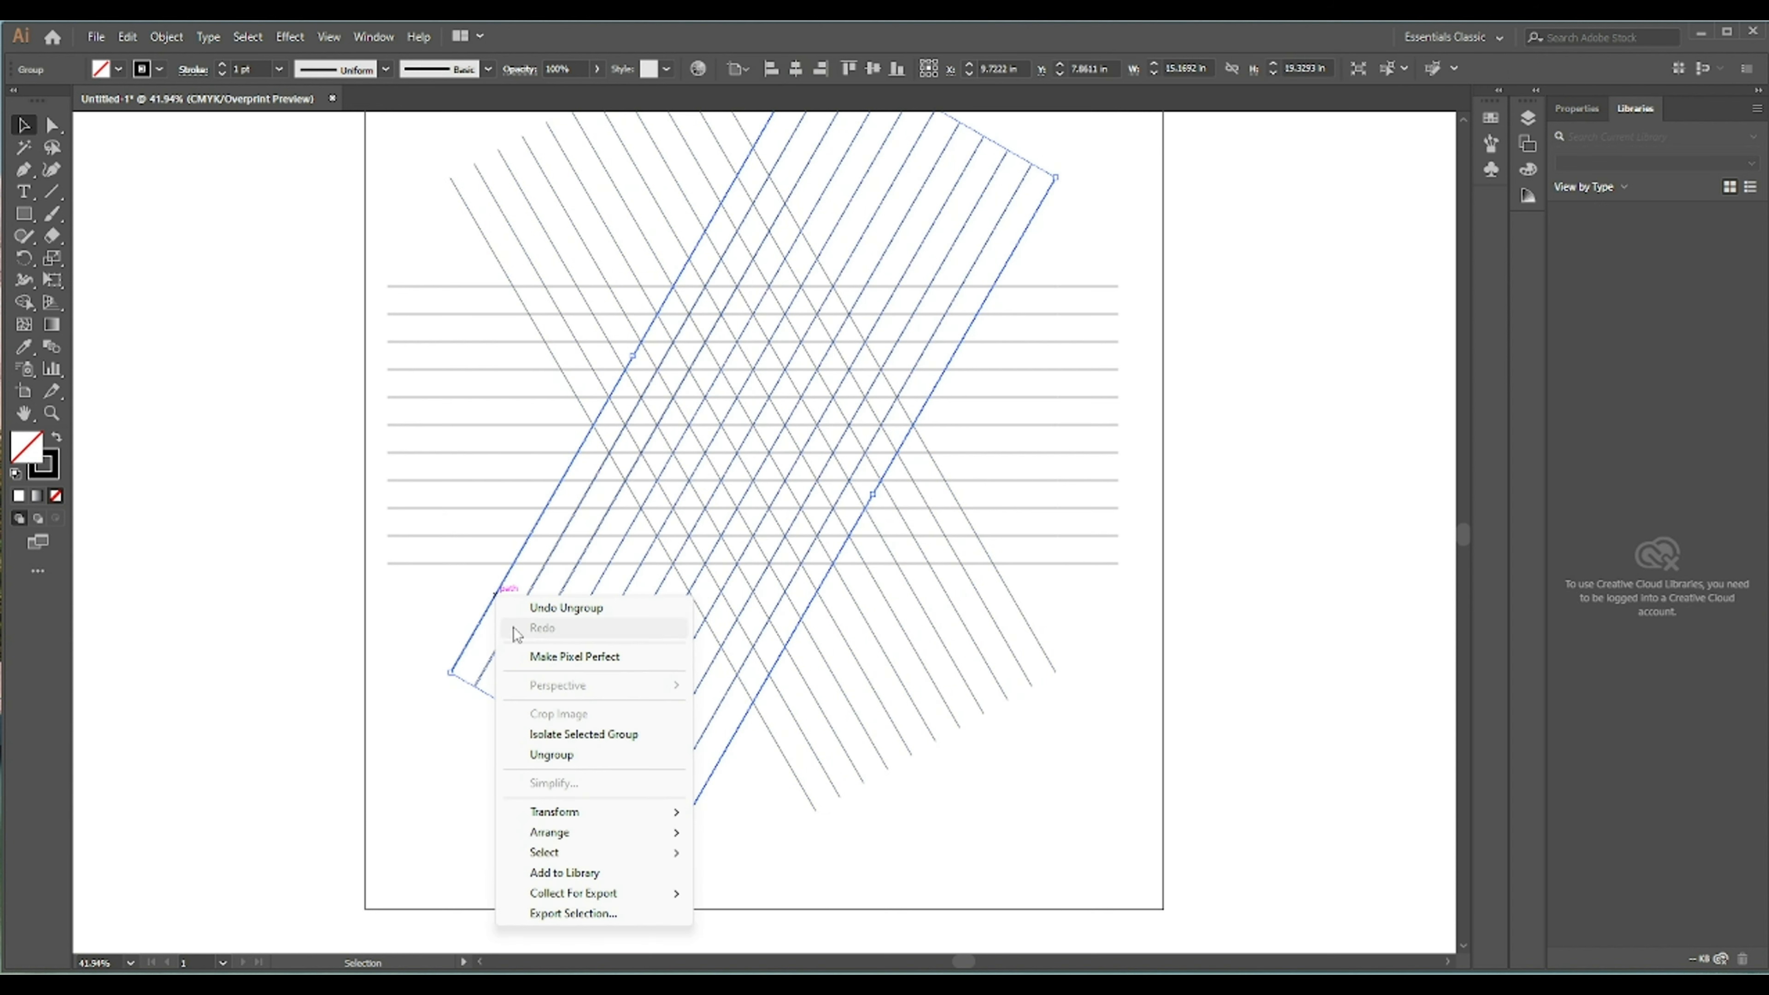
click(553, 754)
click(449, 382)
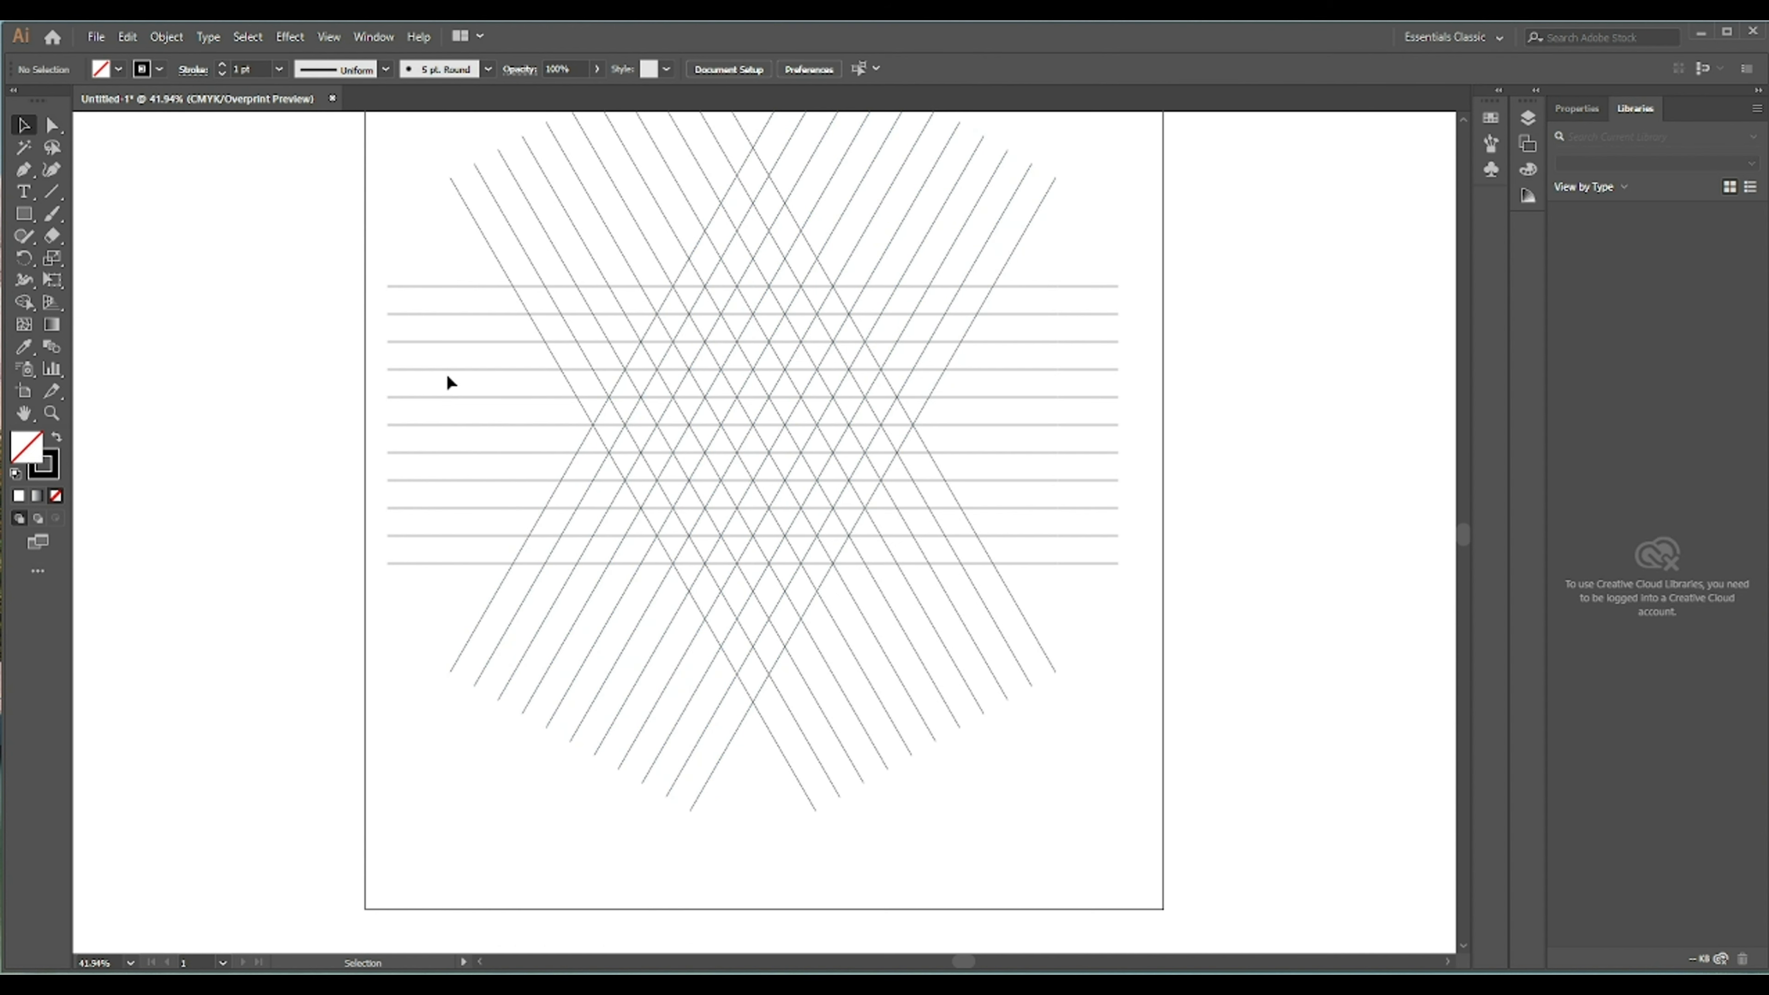
- Select all the grid lines and switch to the Shape Builder tool
drag(409, 182, 1011, 738)
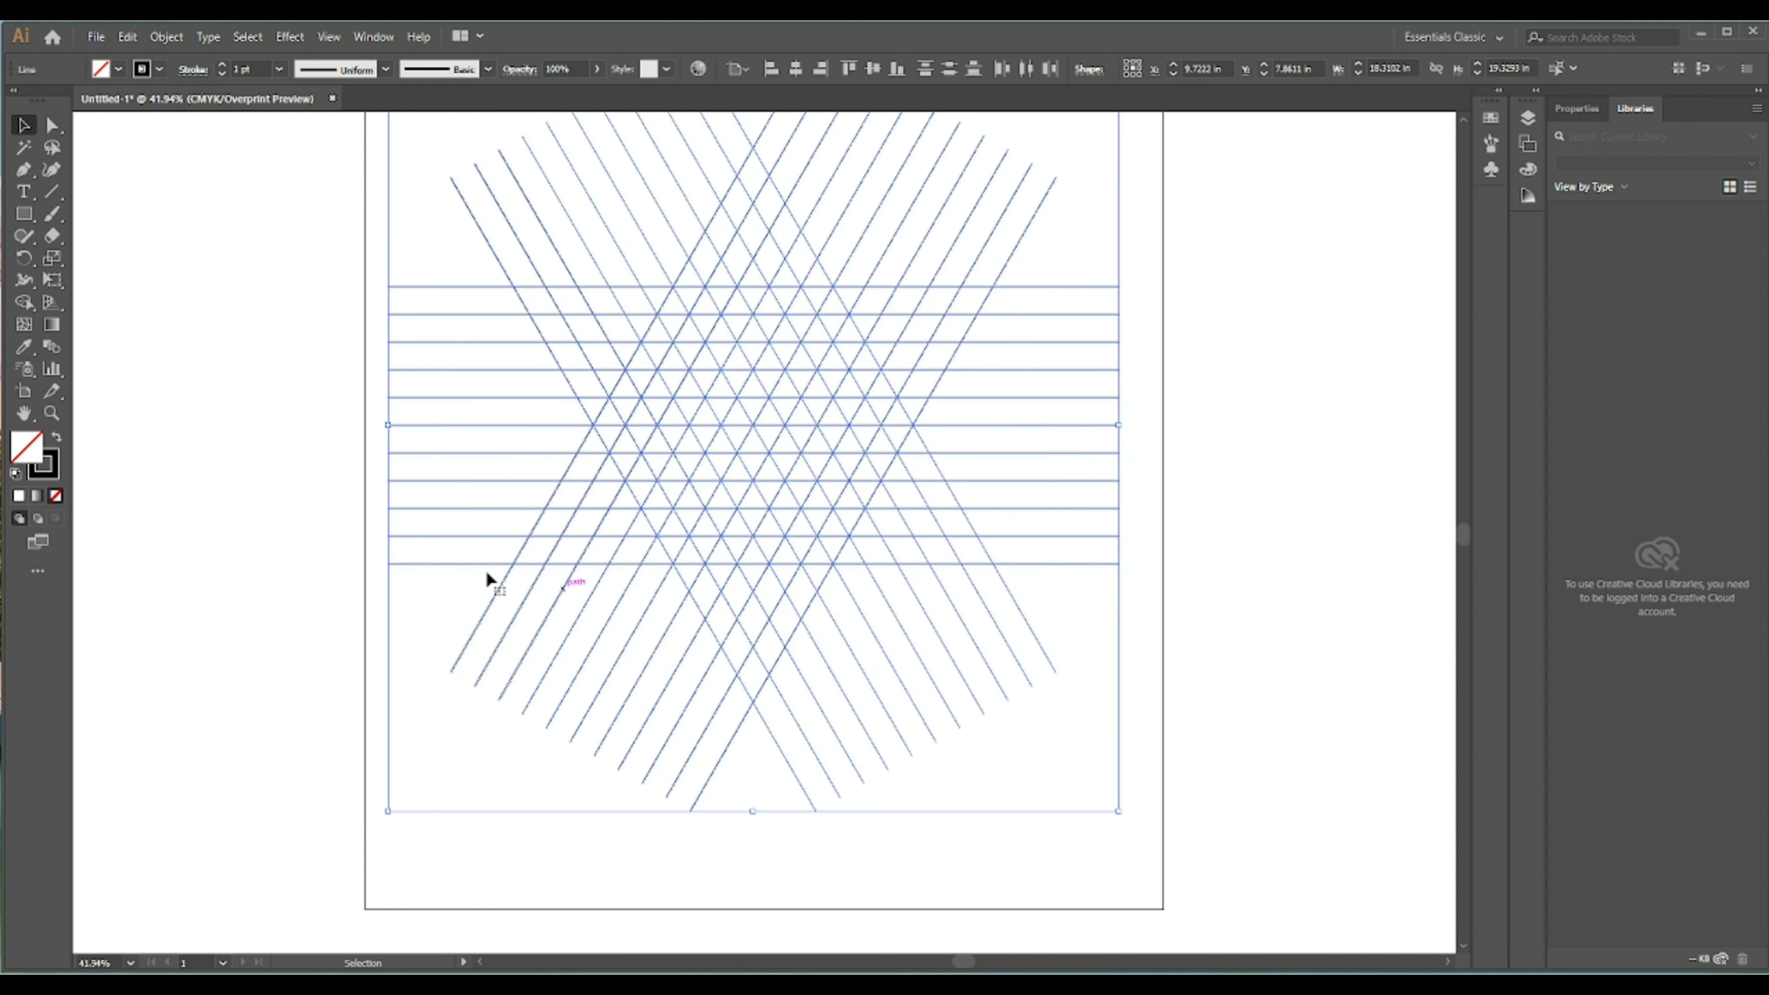
click(52, 413)
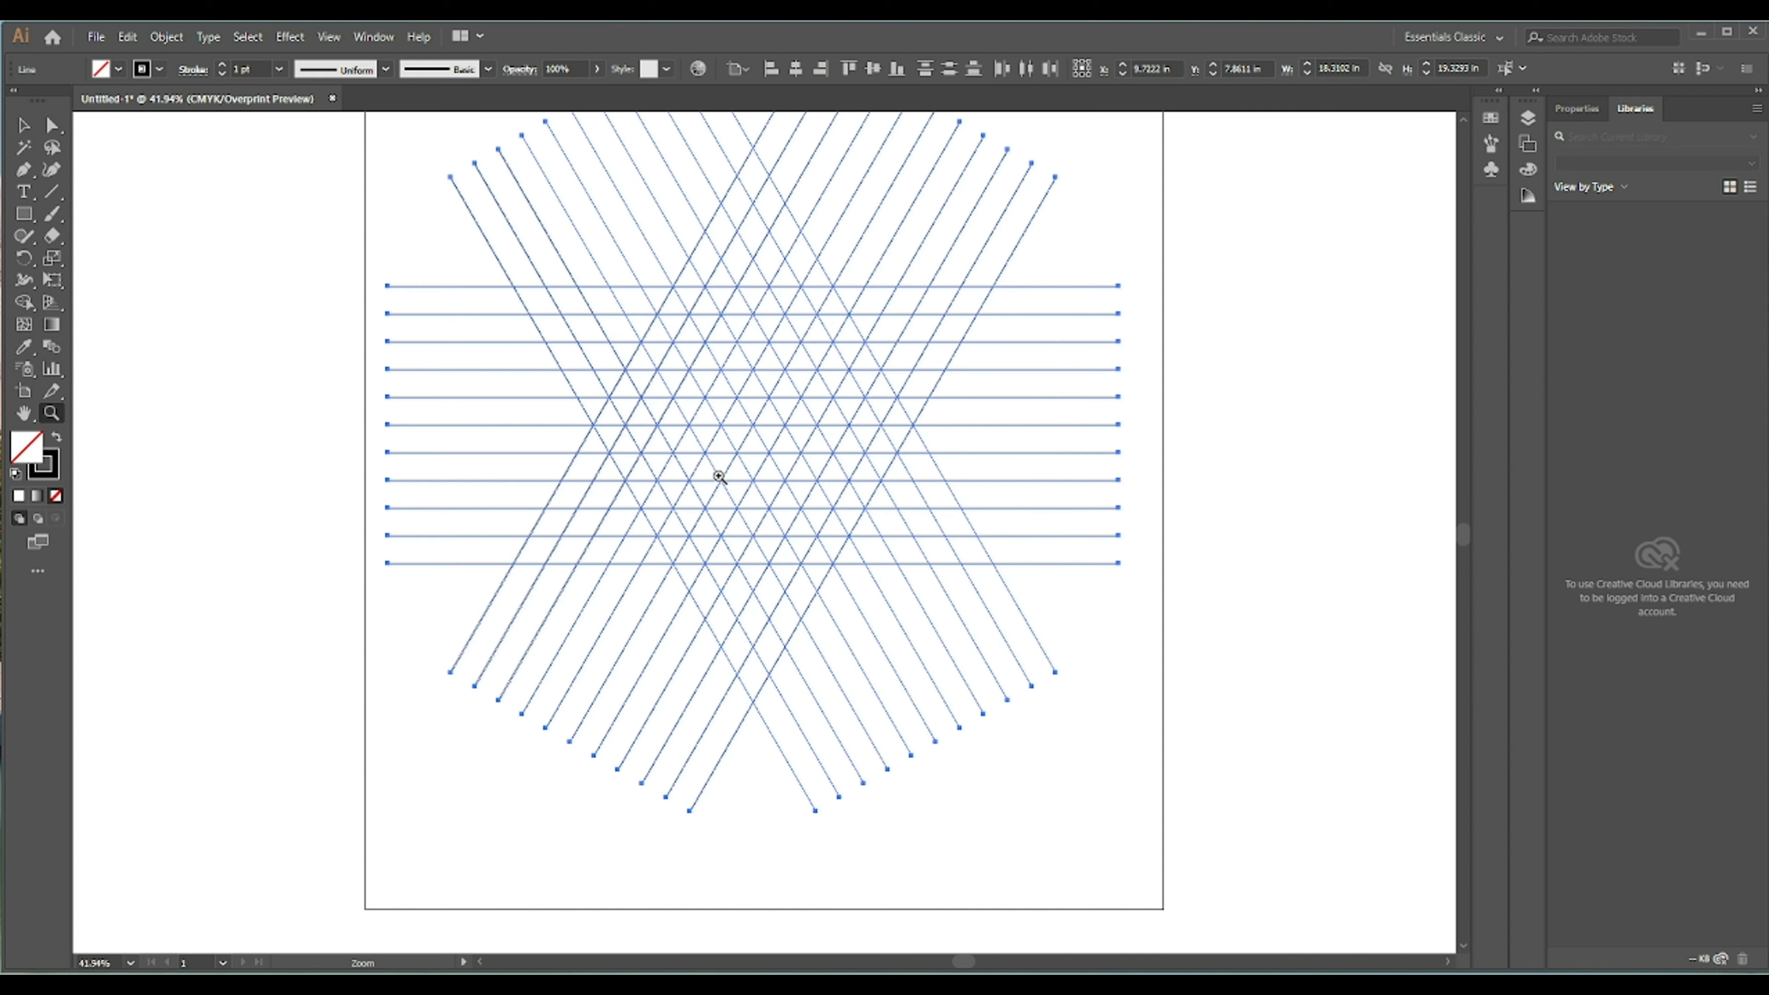
click(746, 468)
click(745, 467)
click(746, 467)
scroll(745, 467, up, 4)
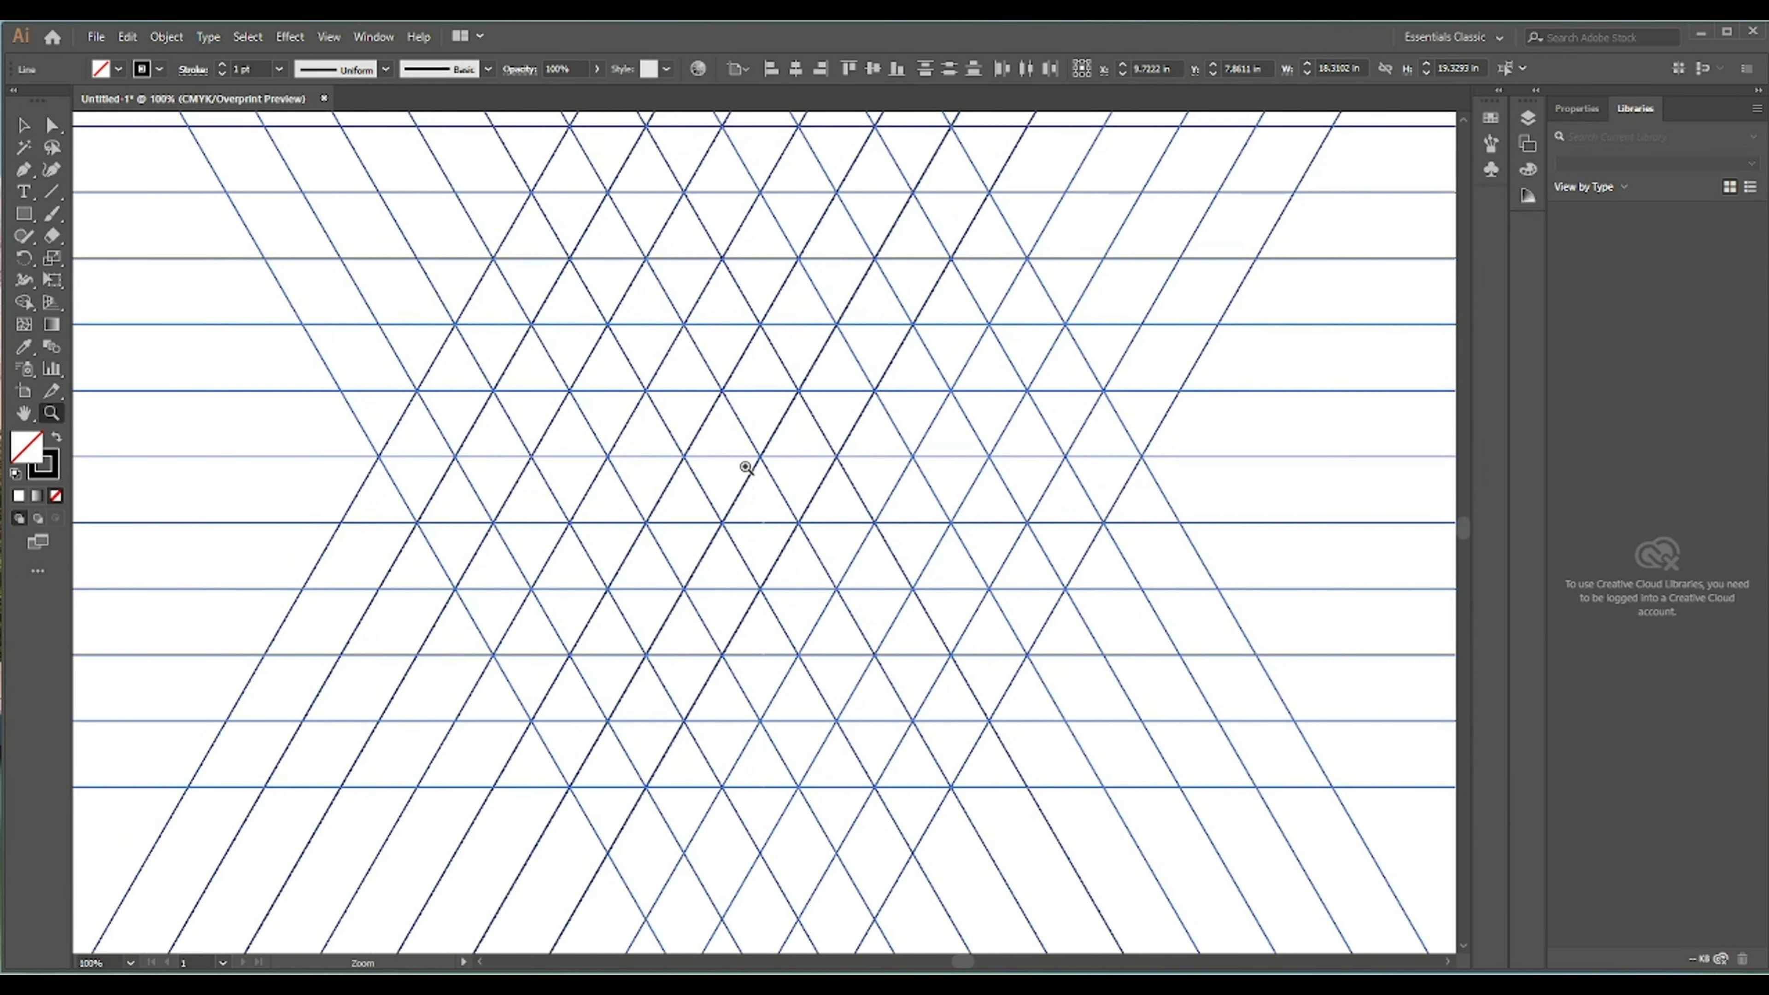
scroll(745, 467, up, 2)
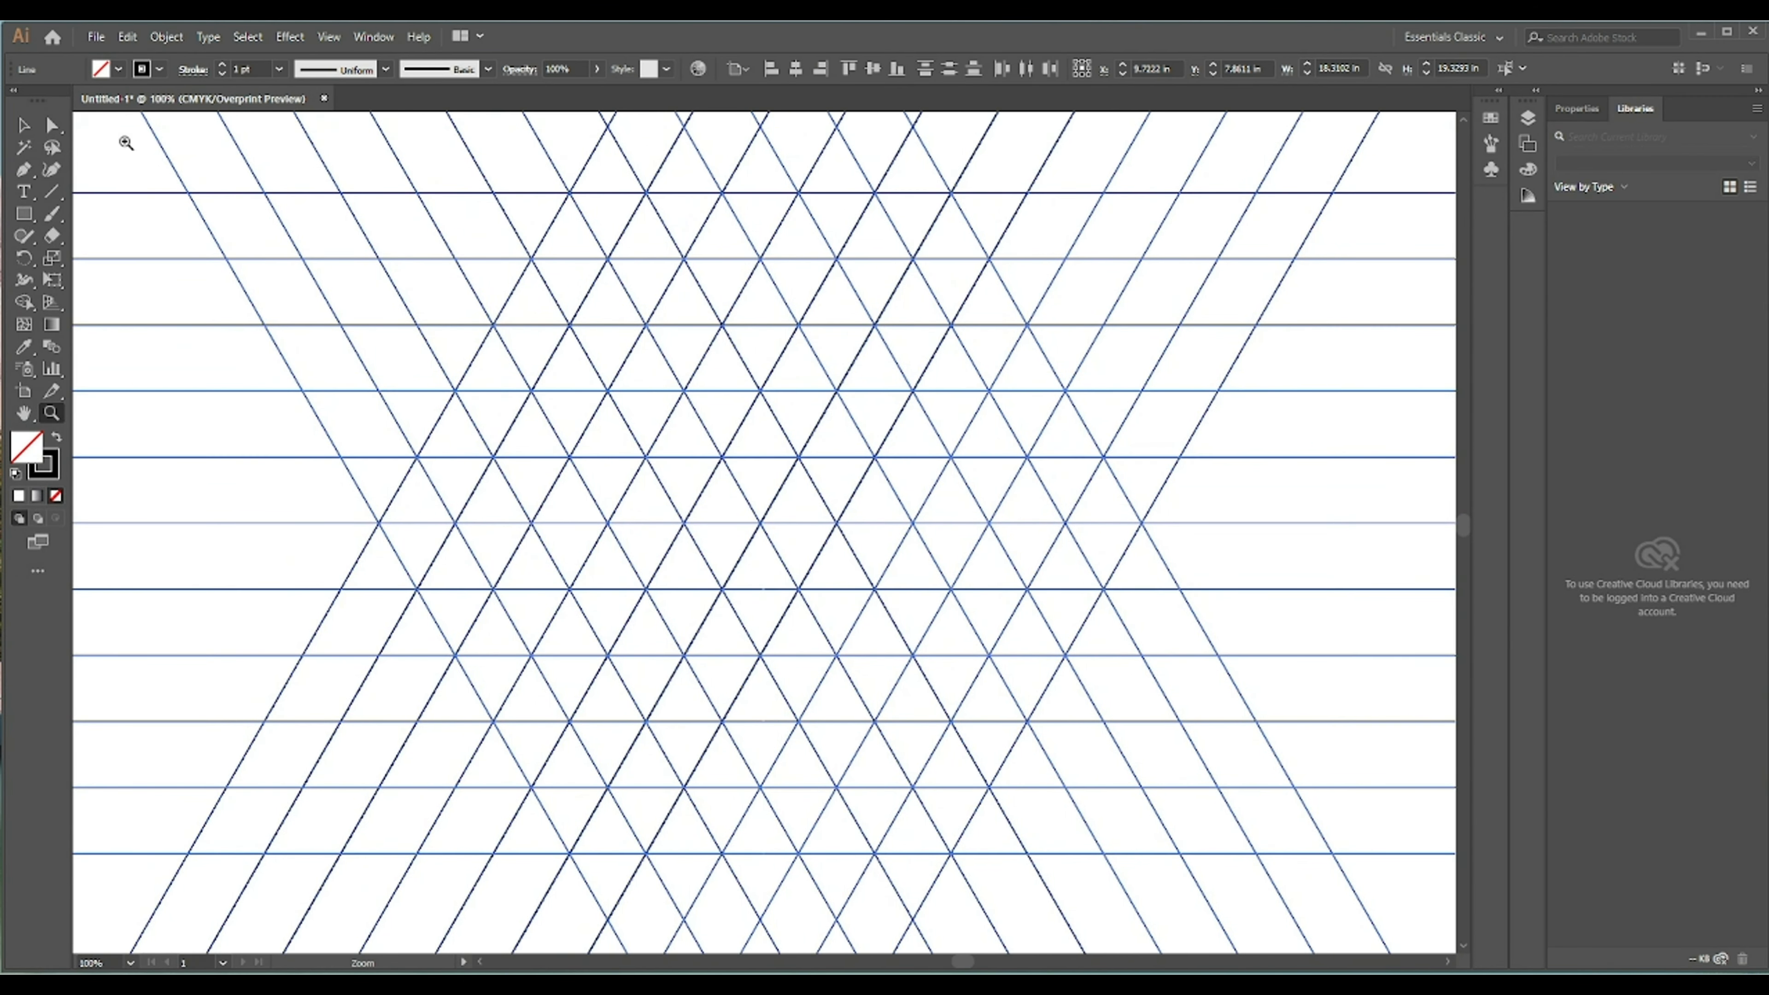
drag(24, 302, 91, 305)
- Set the fill to black and merge grid cells into a slanted bar with a short foot
click(120, 65)
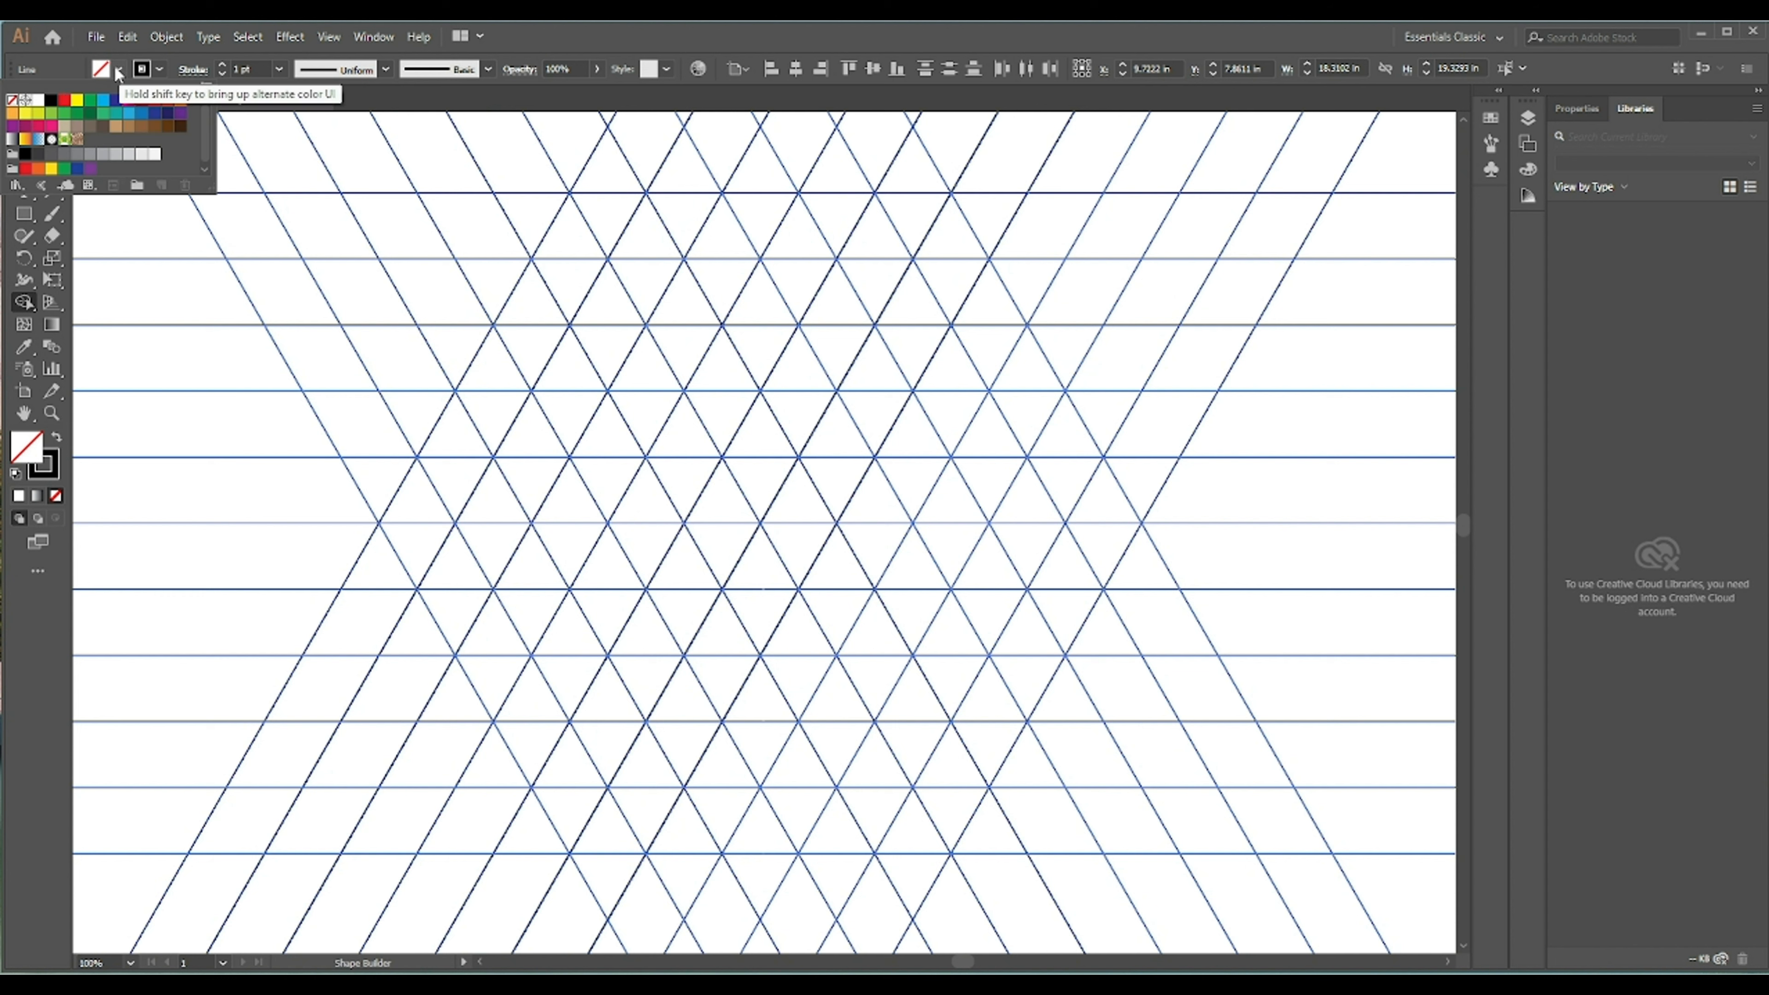
click(56, 109)
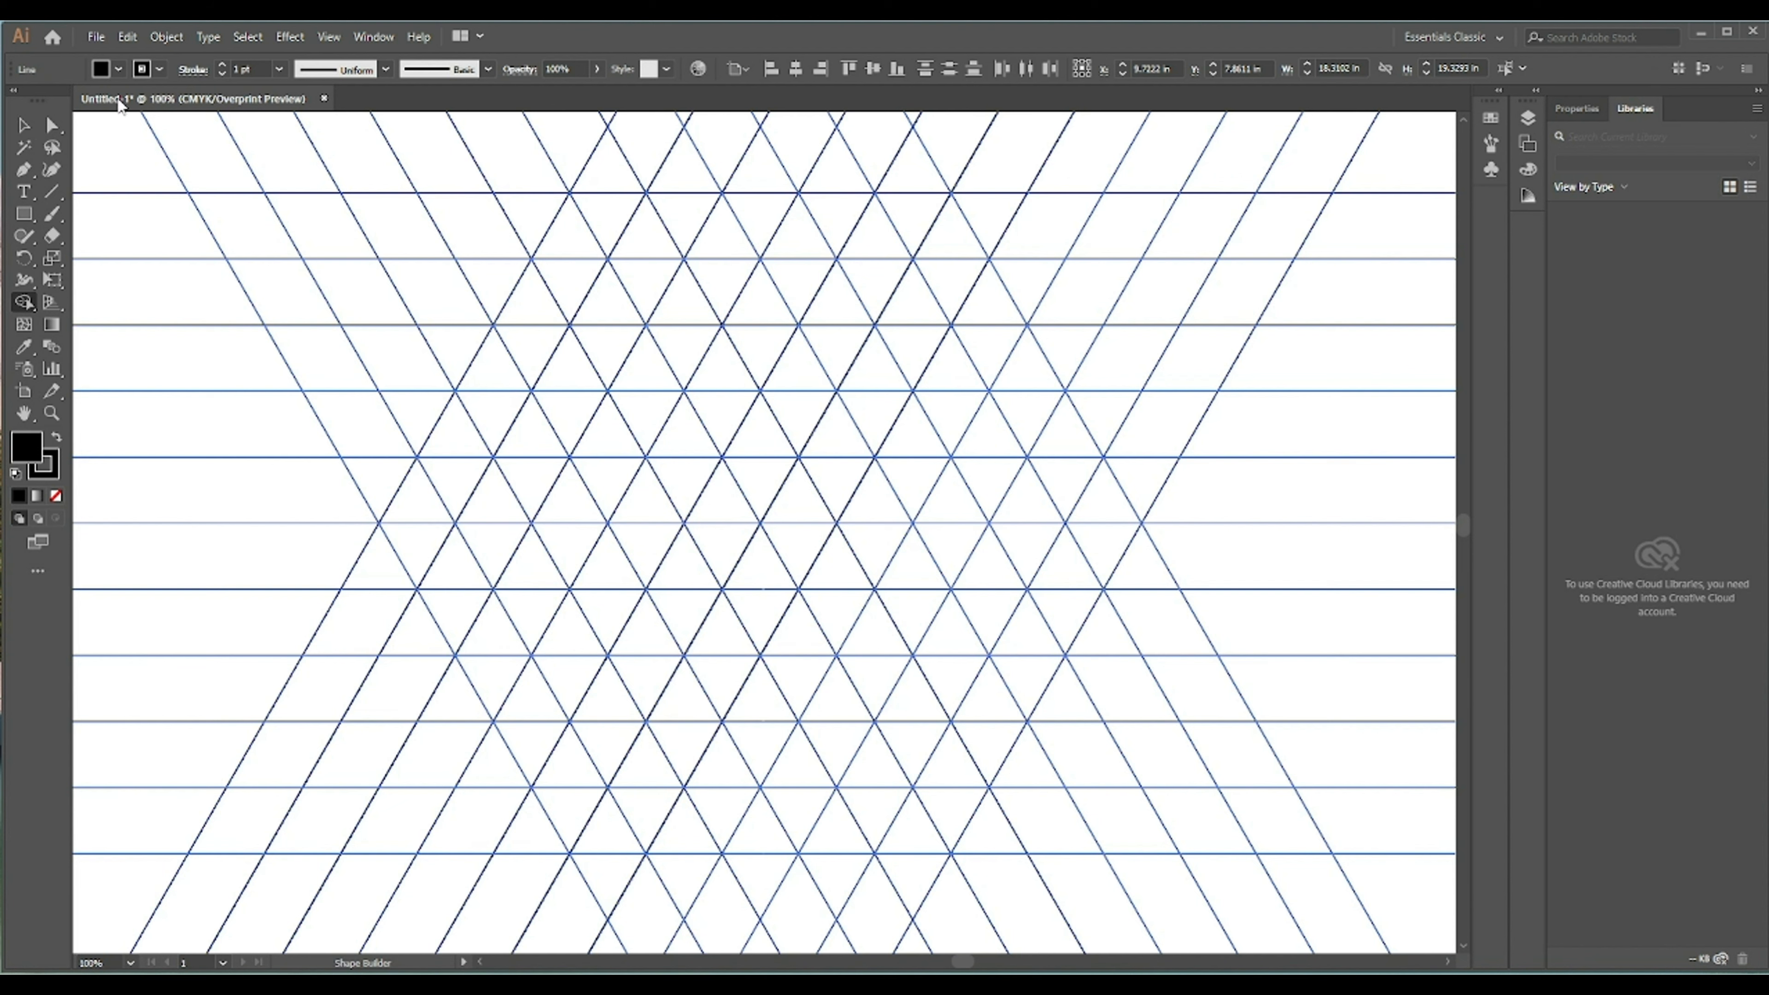
drag(474, 492, 605, 275)
scroll(466, 481, up, 1)
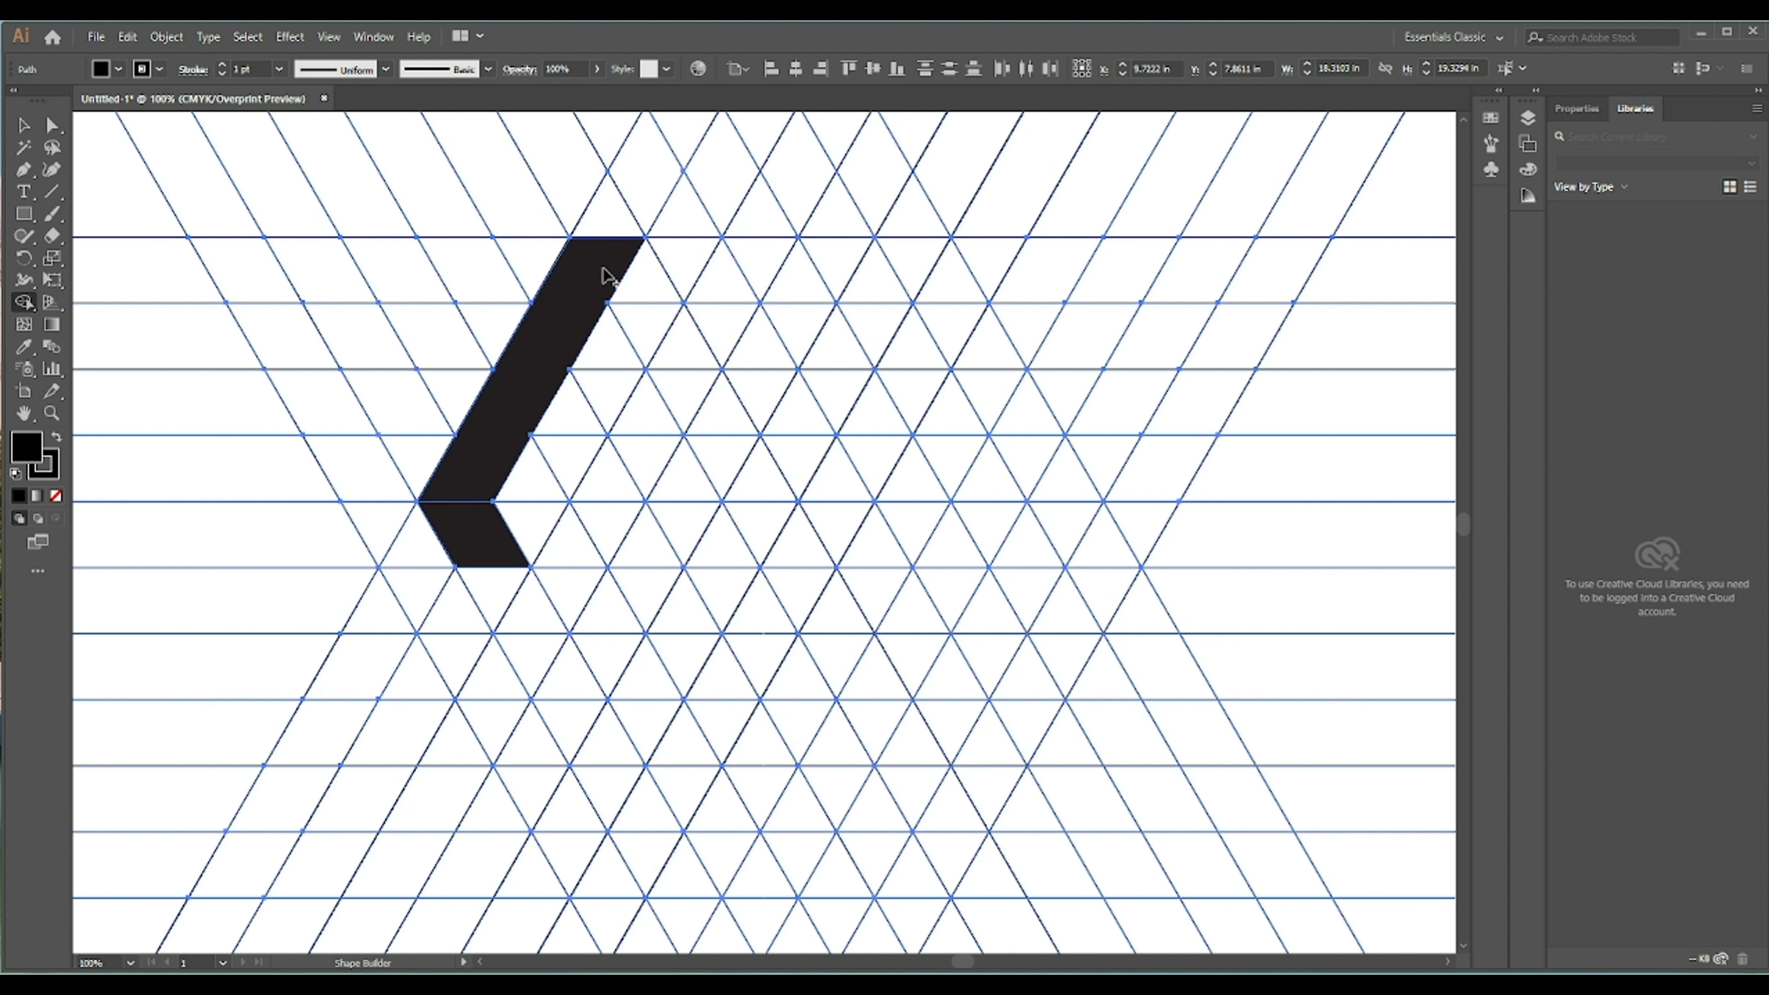
- Set the fill to gray and merge the cells beside the black bar into a bent side face
click(118, 70)
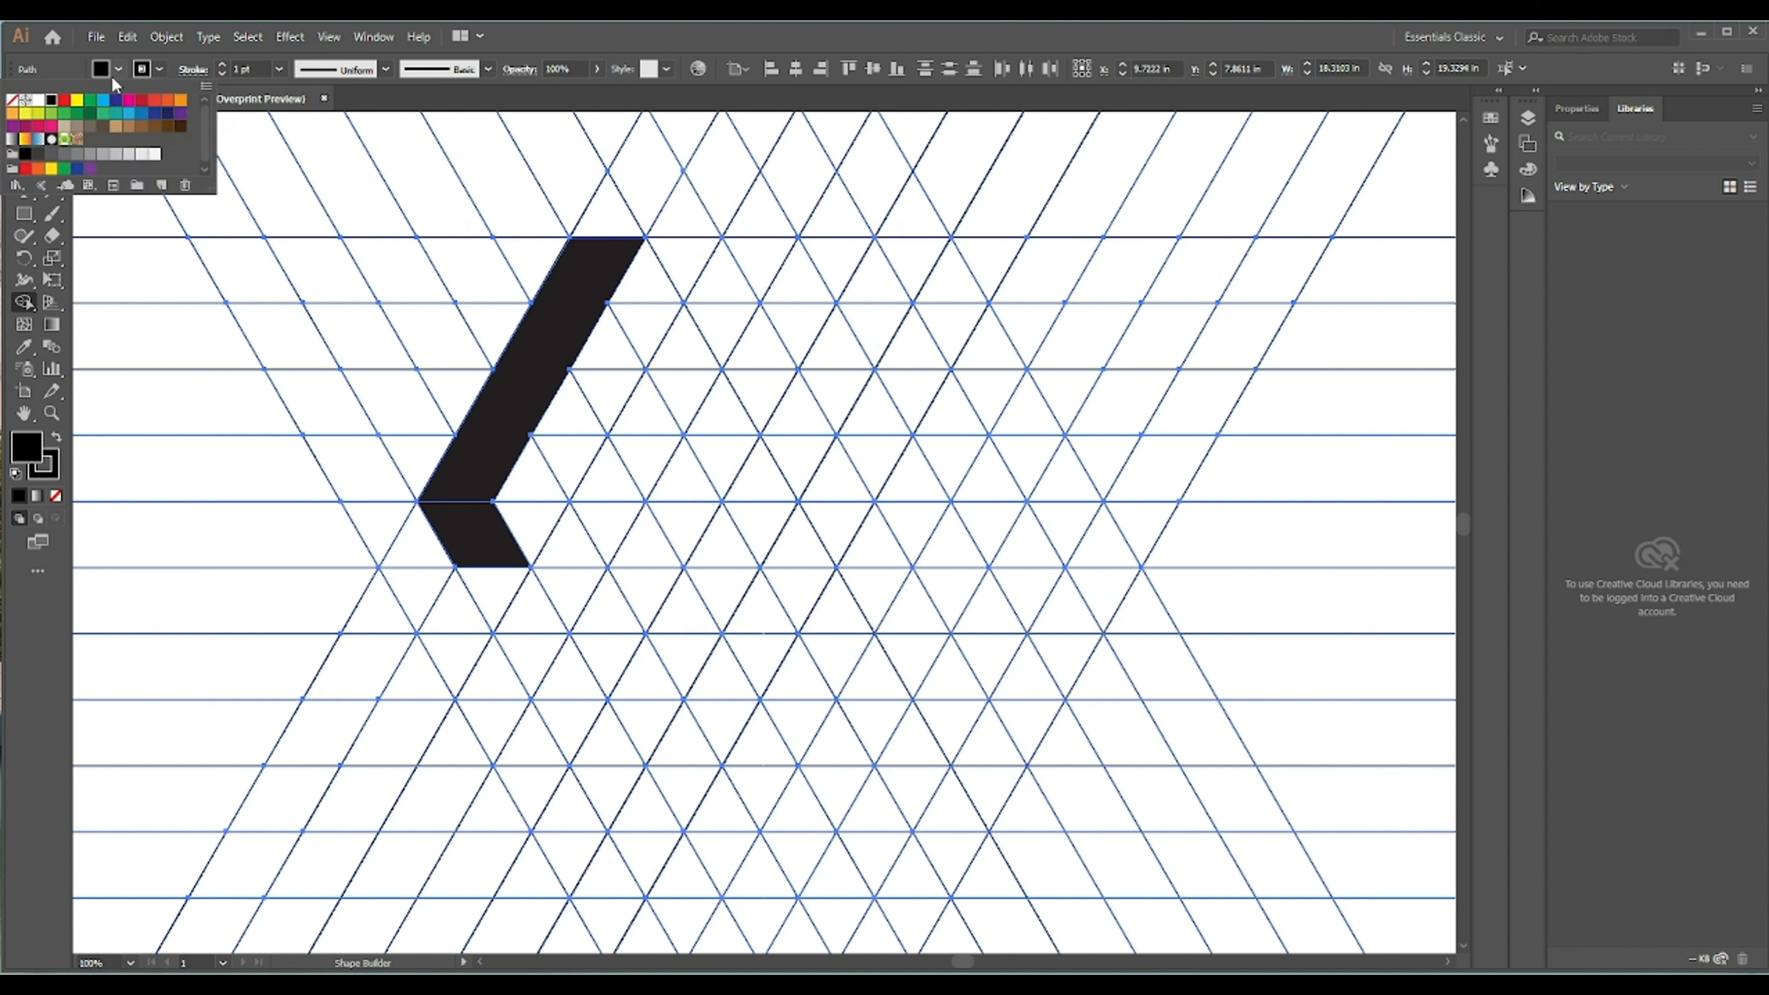
click(64, 154)
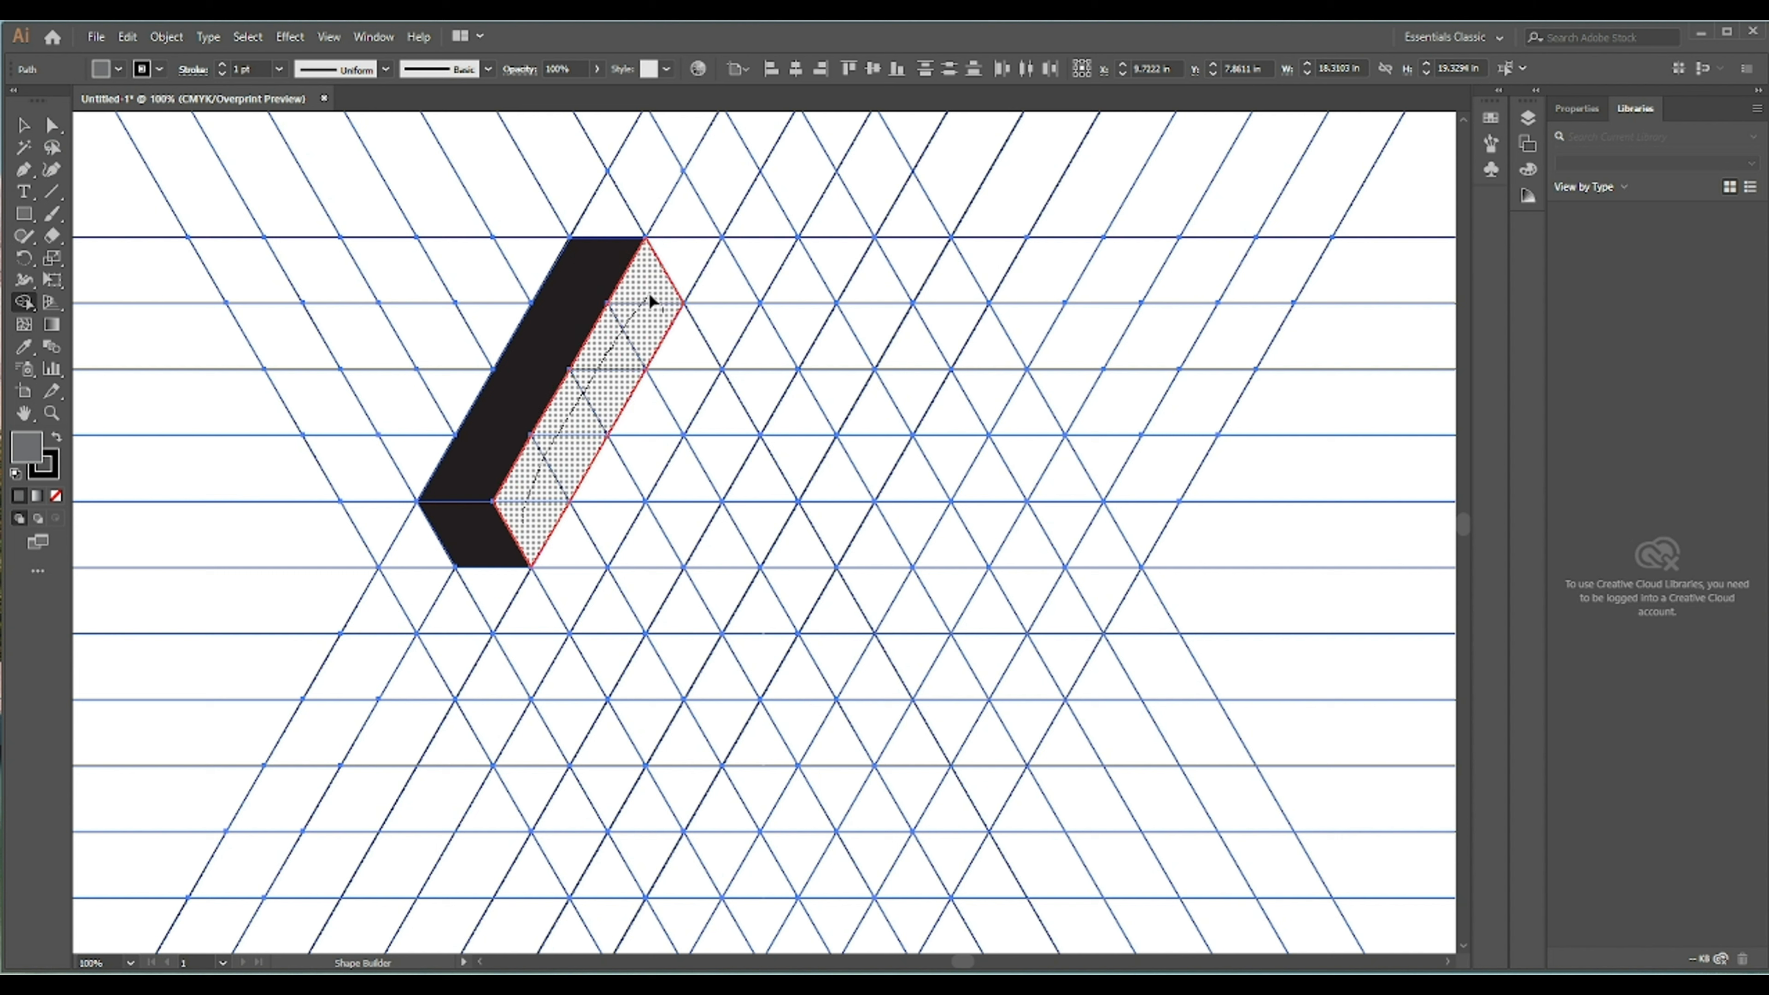
drag(682, 368, 686, 393)
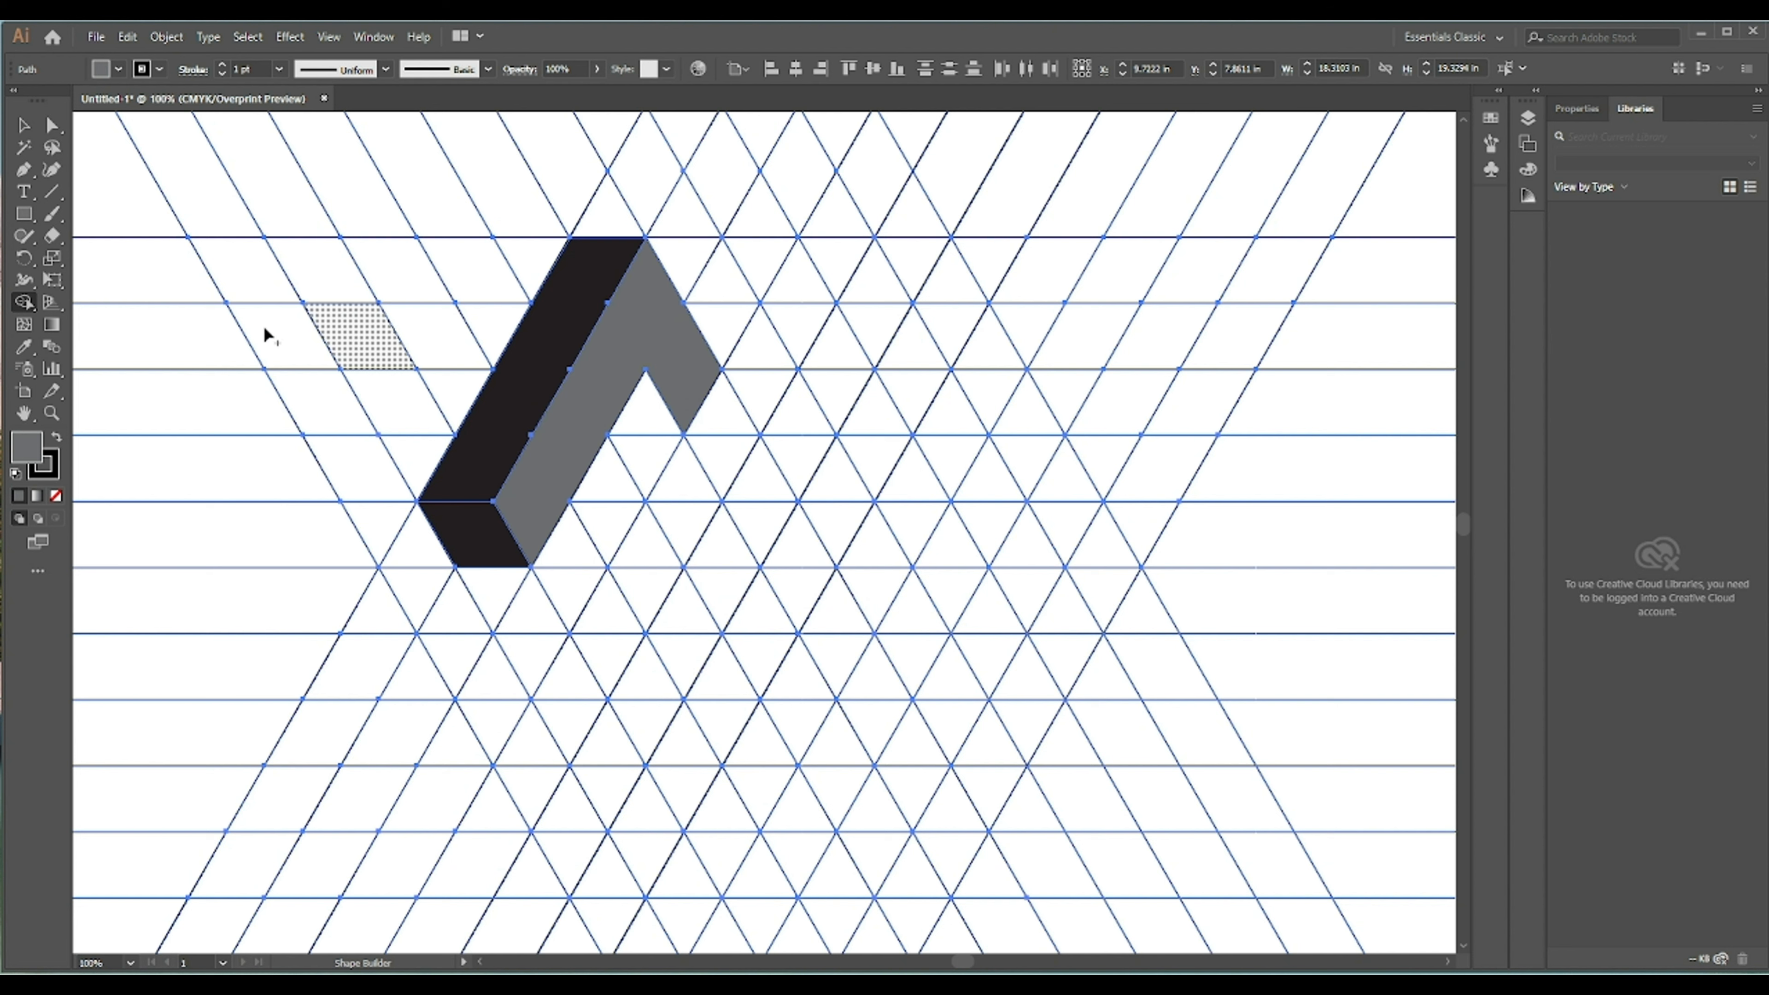
- Set the fill back to black and merge cells into a second diagonal bar rising to the right
click(119, 69)
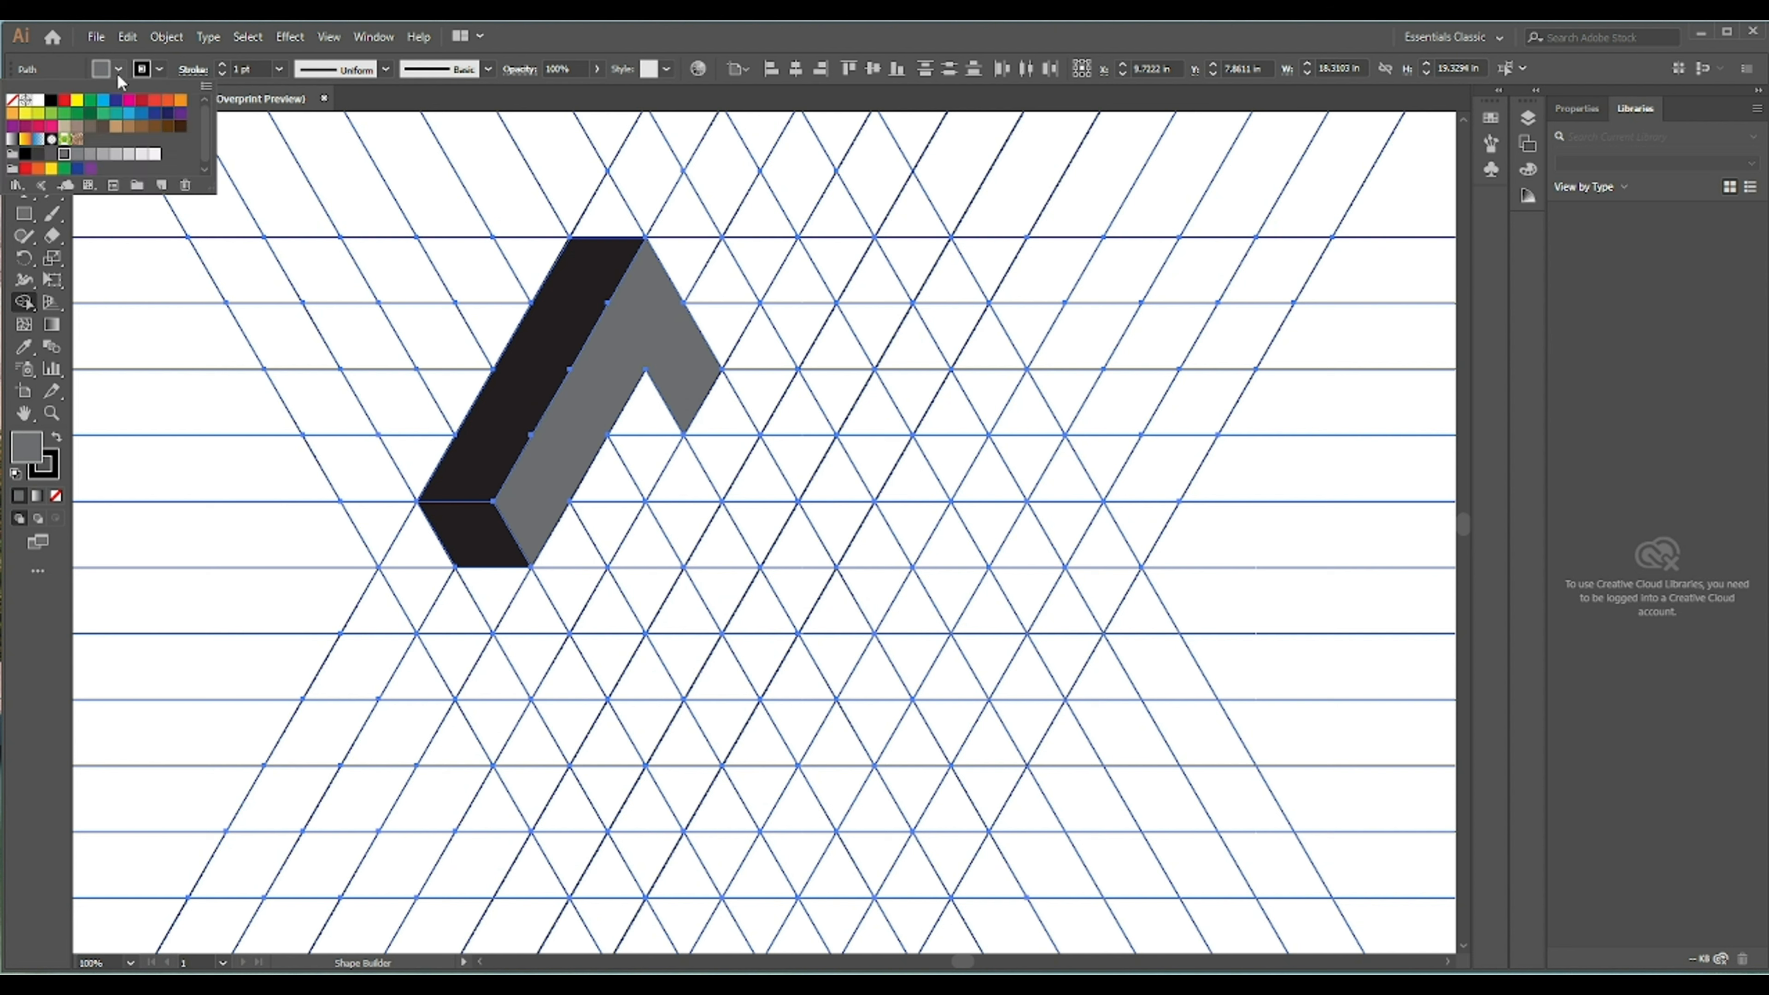
click(51, 99)
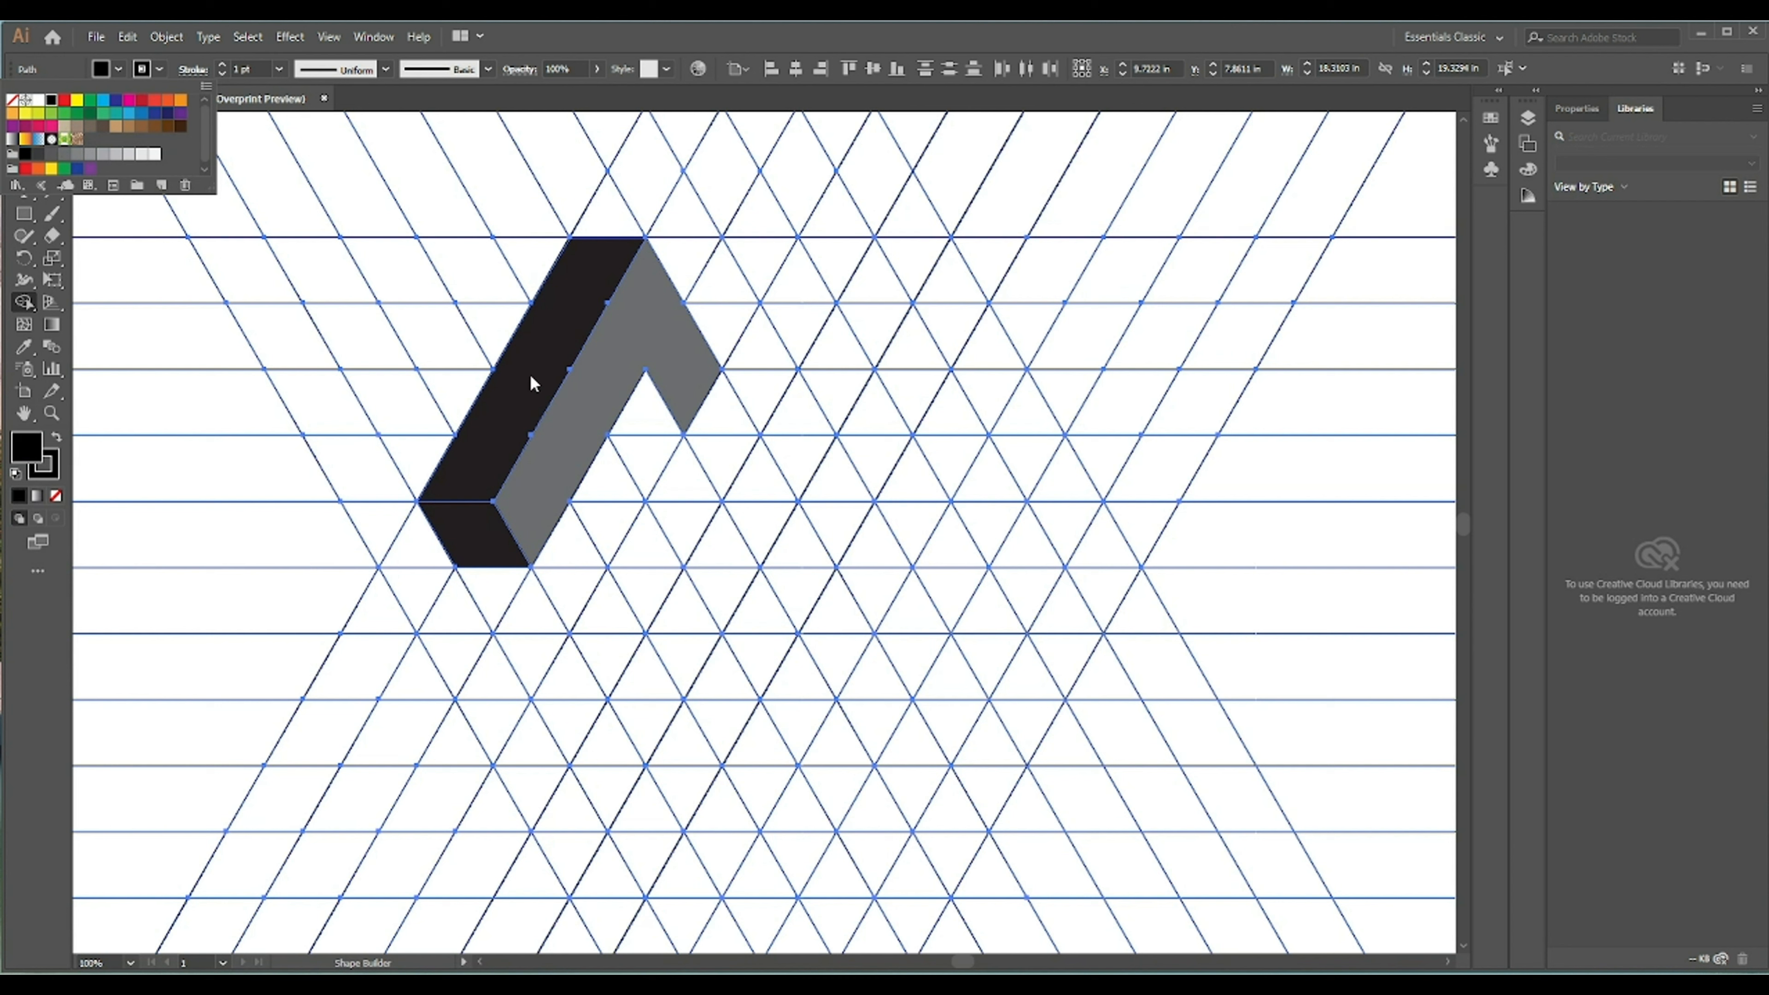
click(71, 77)
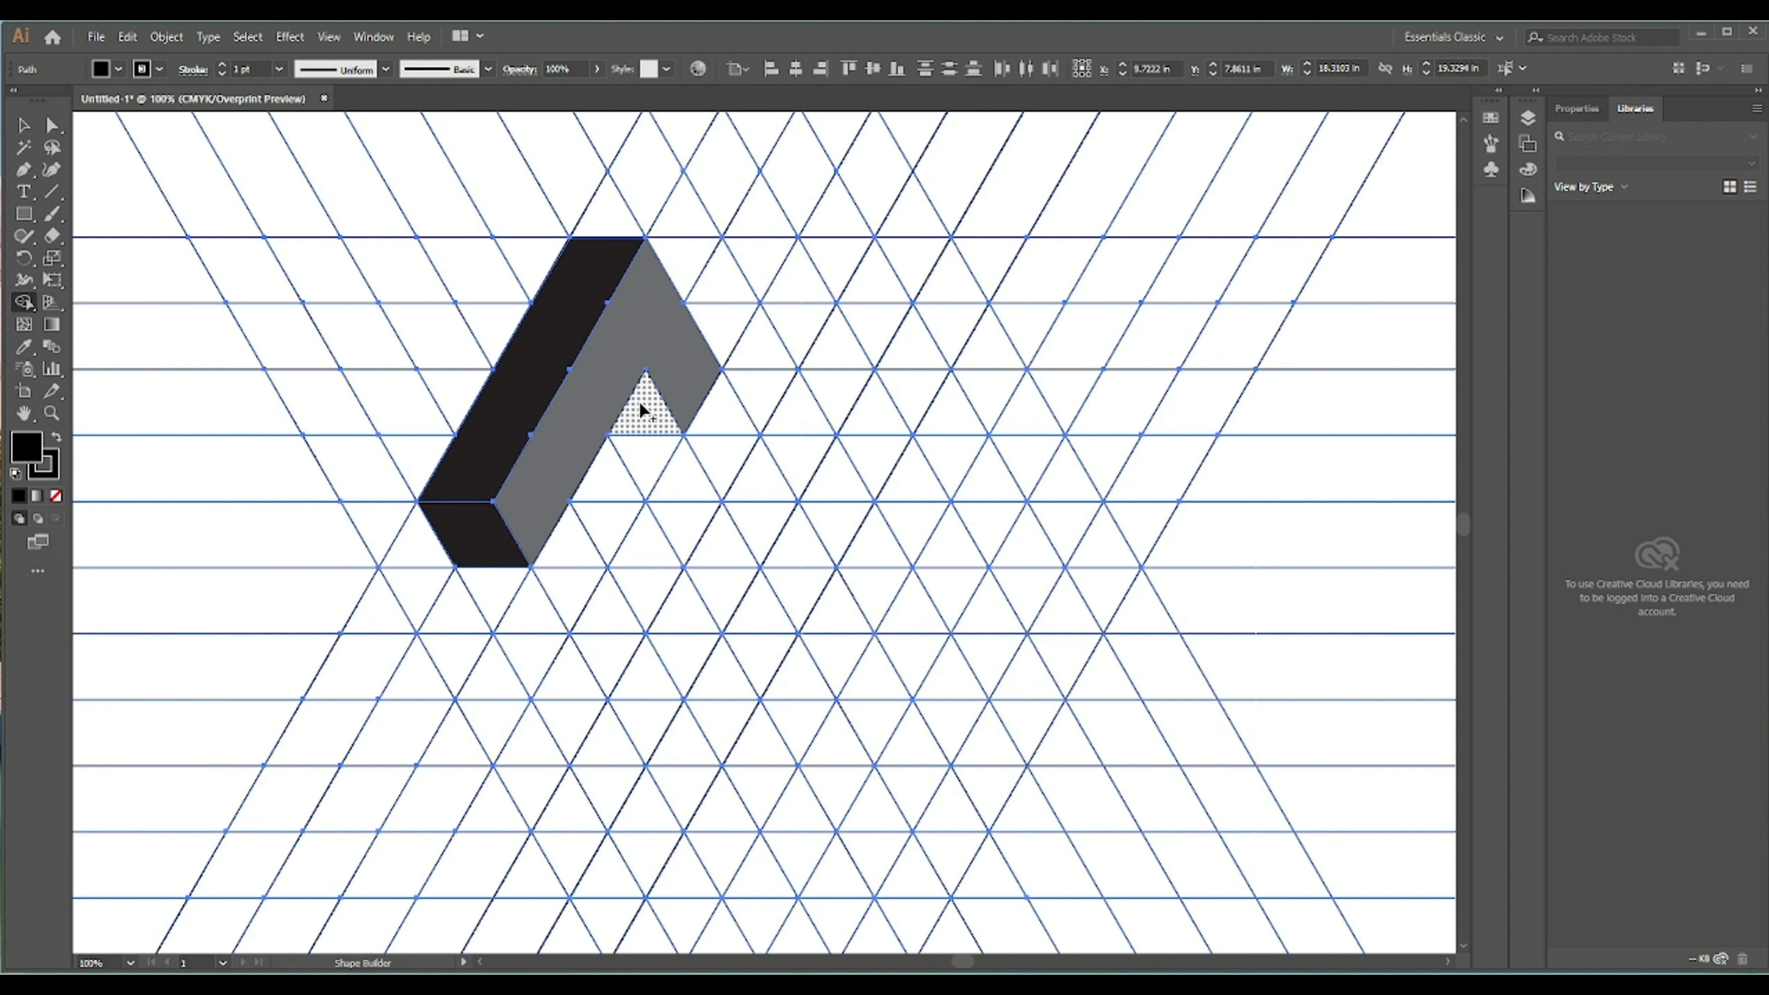
mouse_move(647, 406)
mouse_down()
mouse_move(681, 521)
mouse_move(728, 430)
mouse_up()
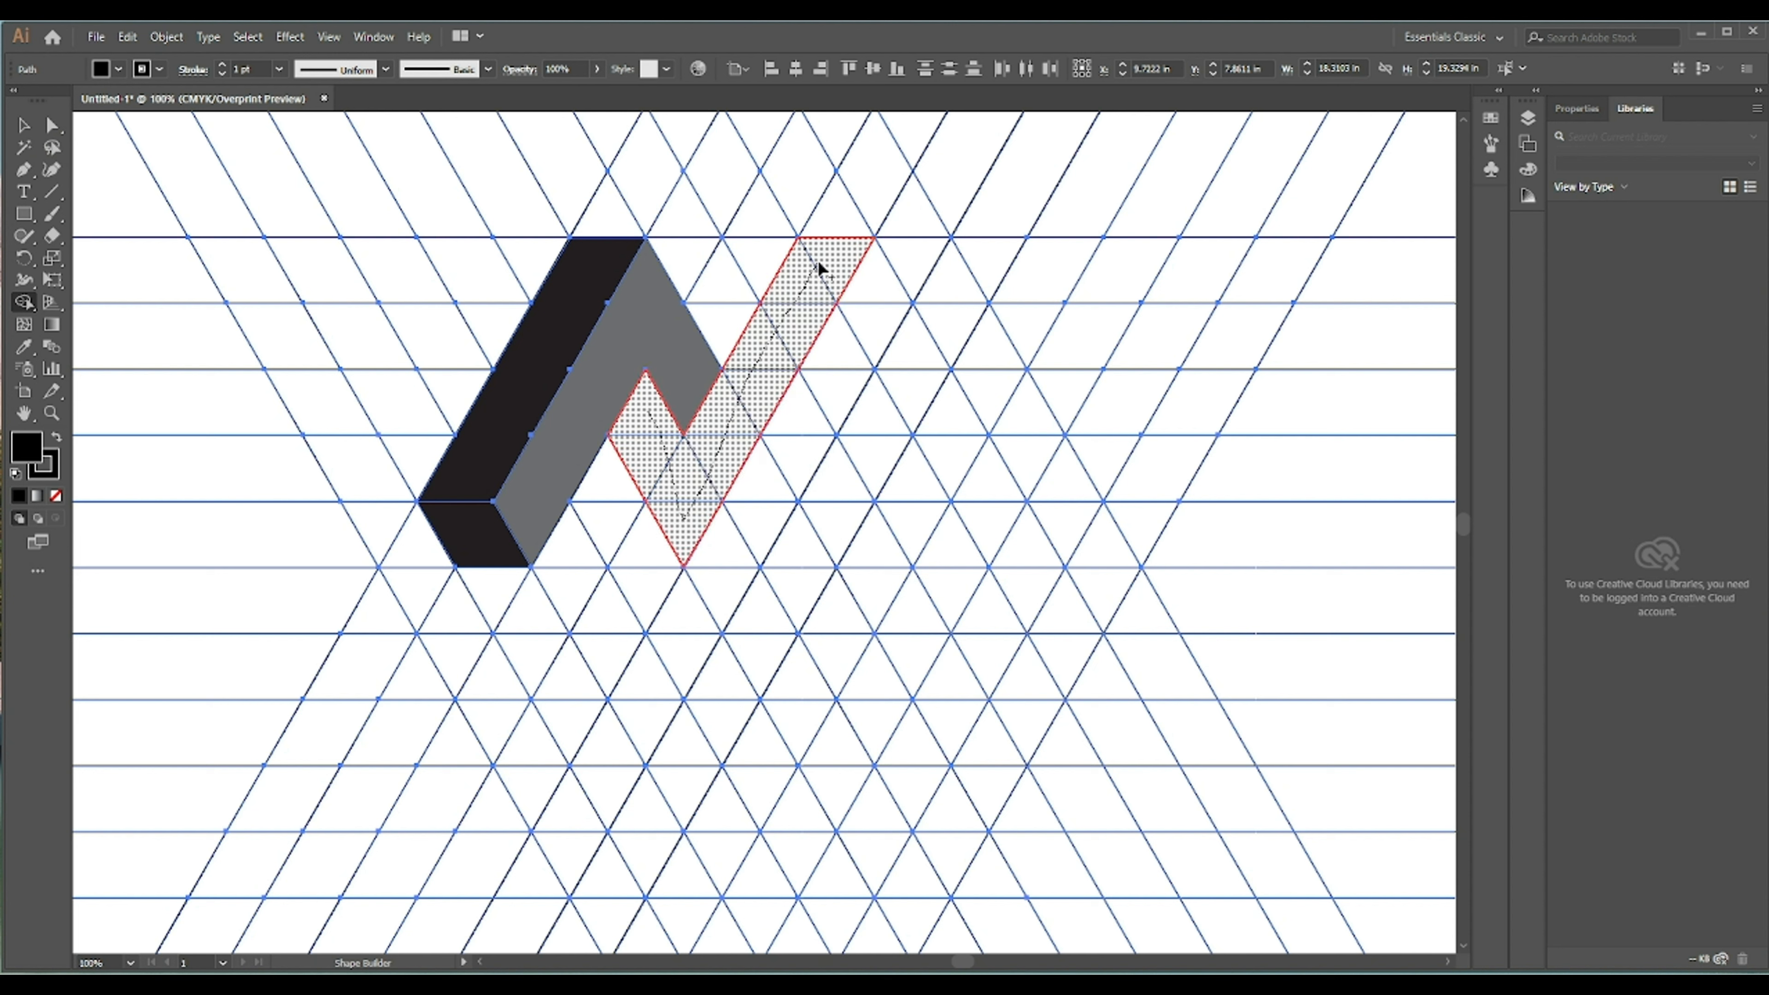
drag(818, 258, 818, 258)
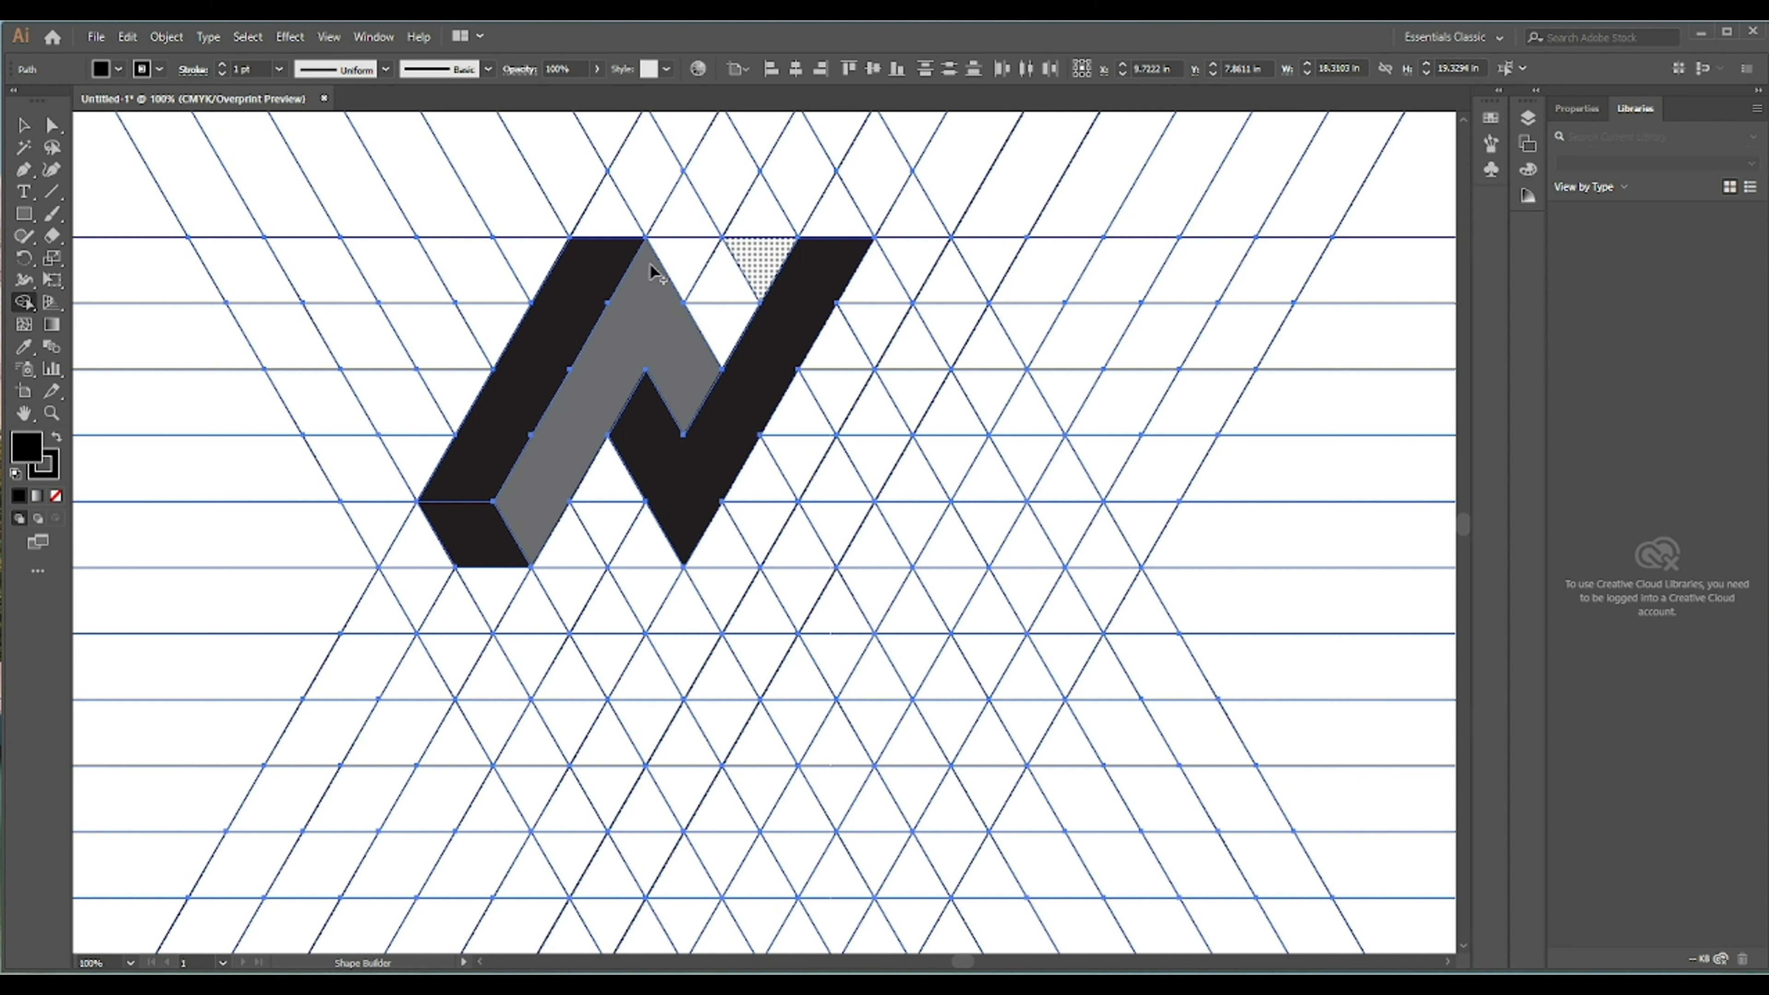
- Set the fill to gray and merge cells into an inverted-V side face beside the second black bar
click(117, 69)
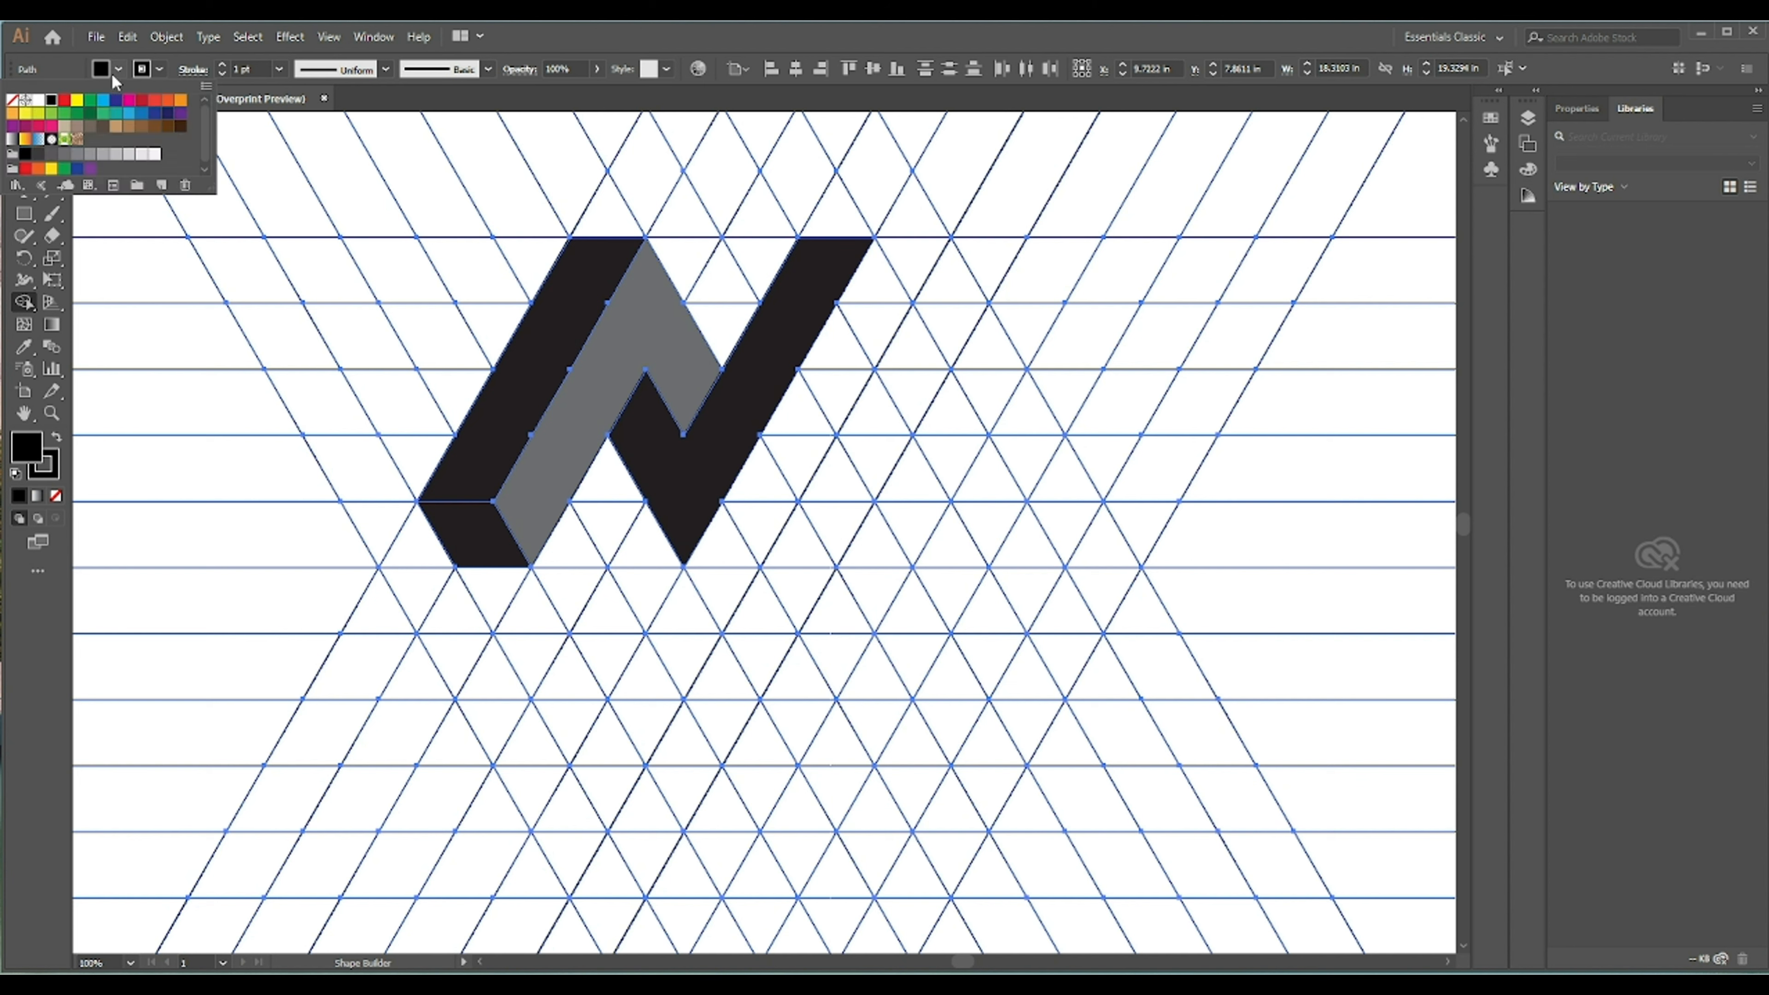
click(64, 153)
click(61, 68)
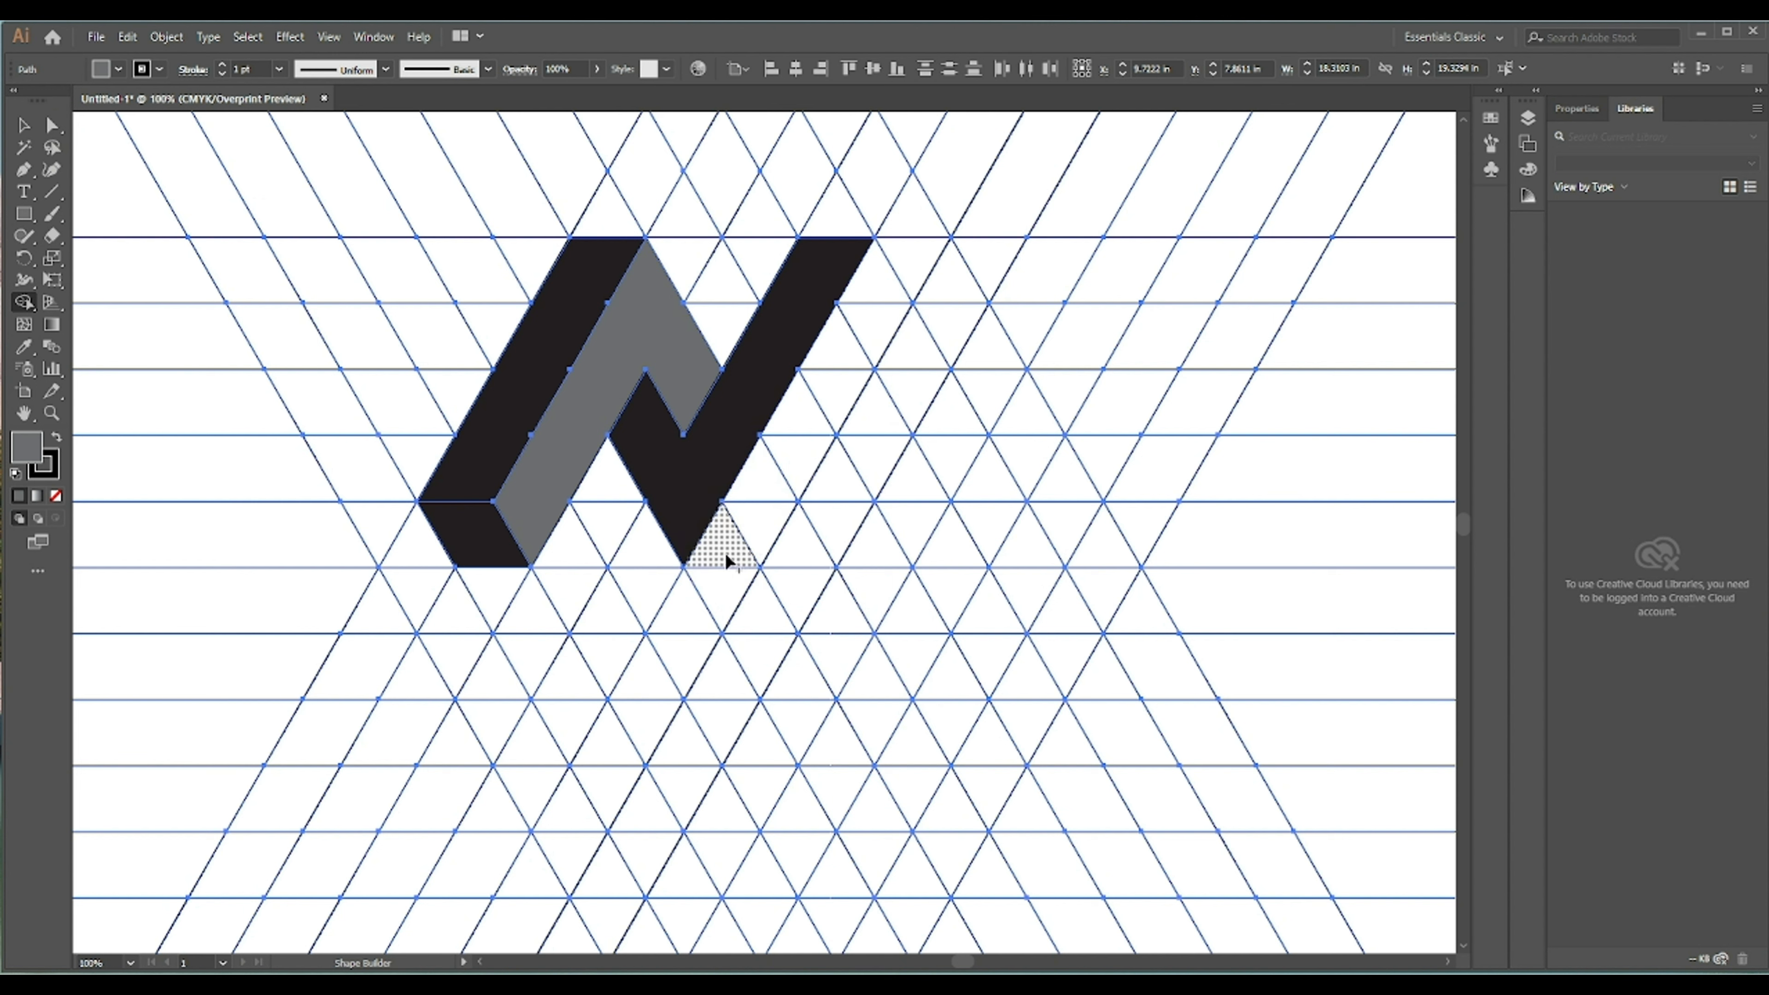
drag(724, 550, 805, 413)
mouse_move(853, 326)
mouse_down()
mouse_move(863, 295)
mouse_move(923, 395)
mouse_up()
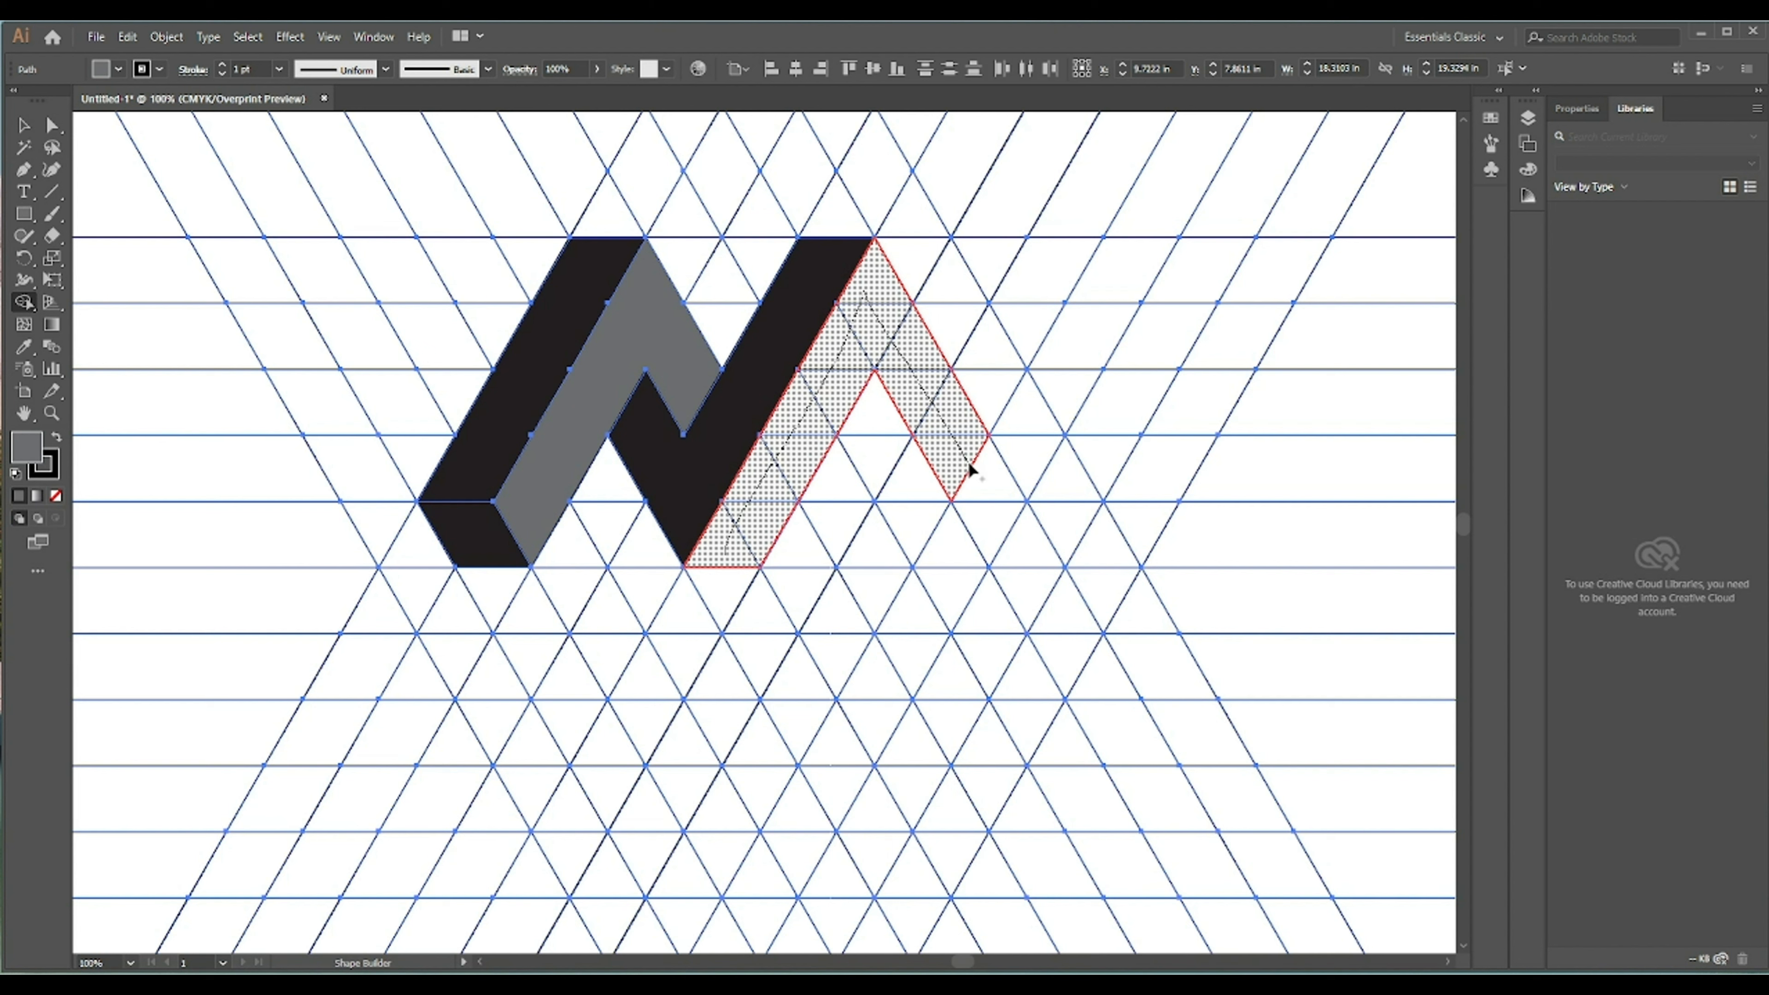
drag(978, 473, 979, 473)
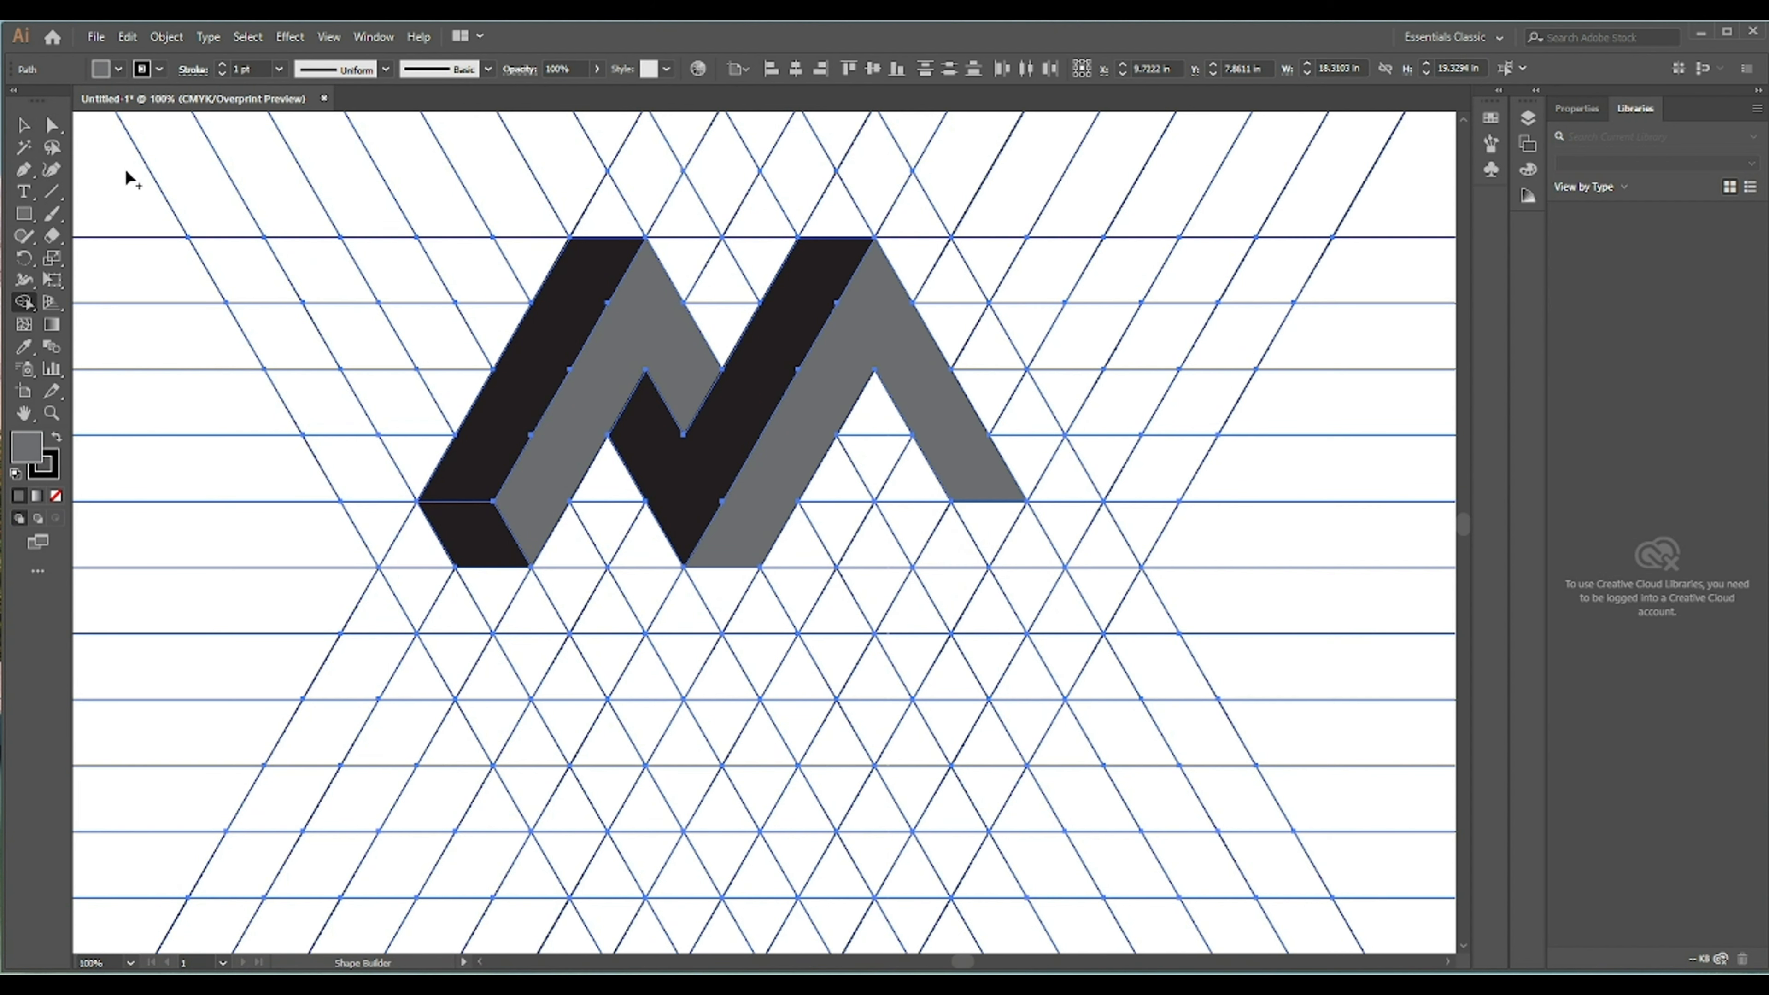
- Set the fill back to black and merge the cells under the right leg into a black inner face and foot
click(118, 69)
click(51, 102)
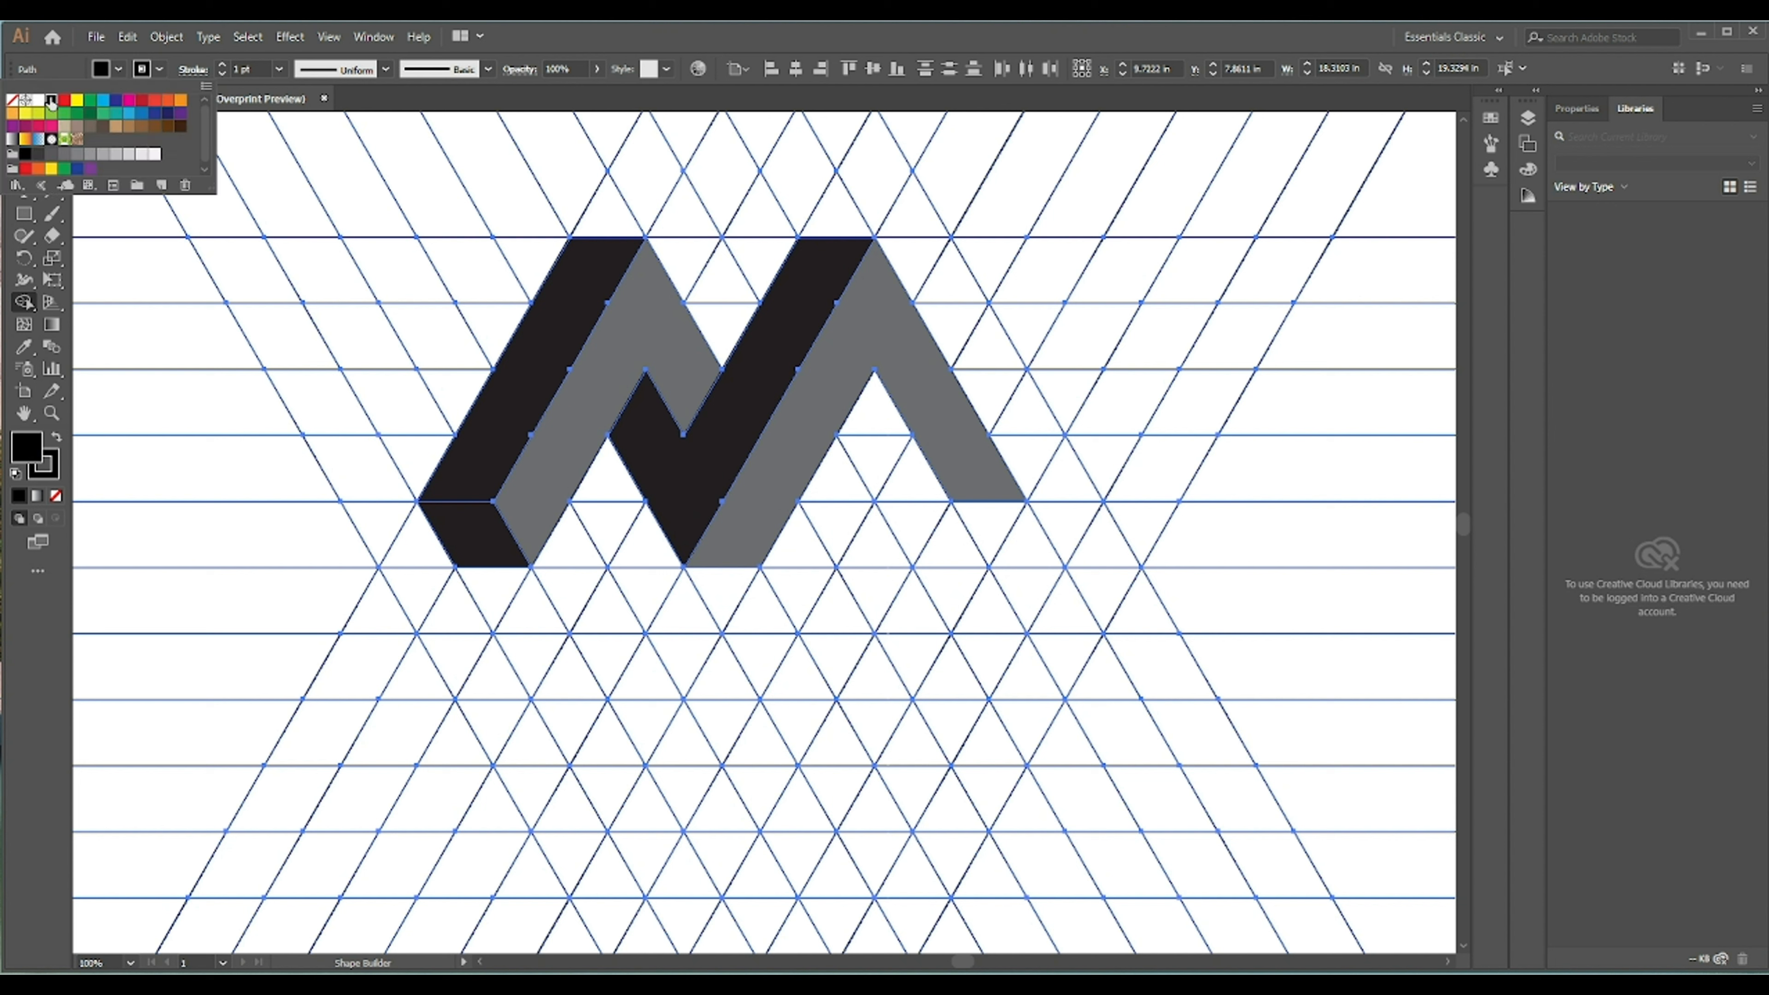
key(Escape)
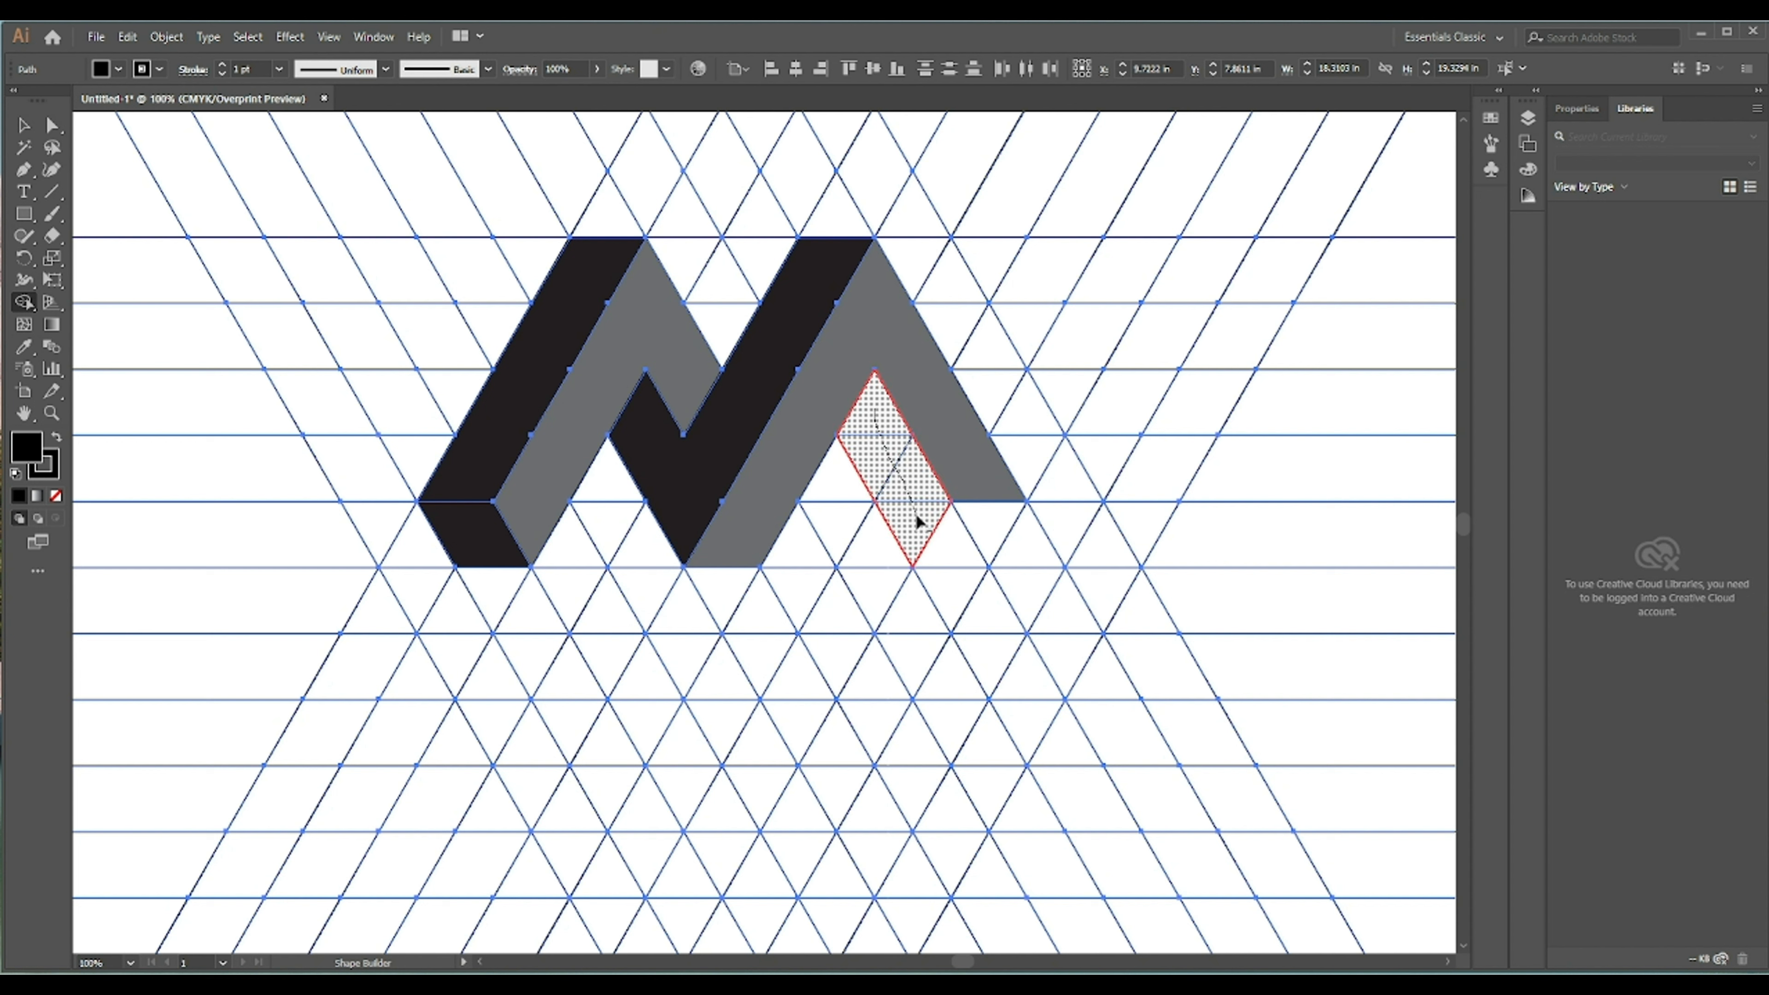
drag(917, 517, 988, 535)
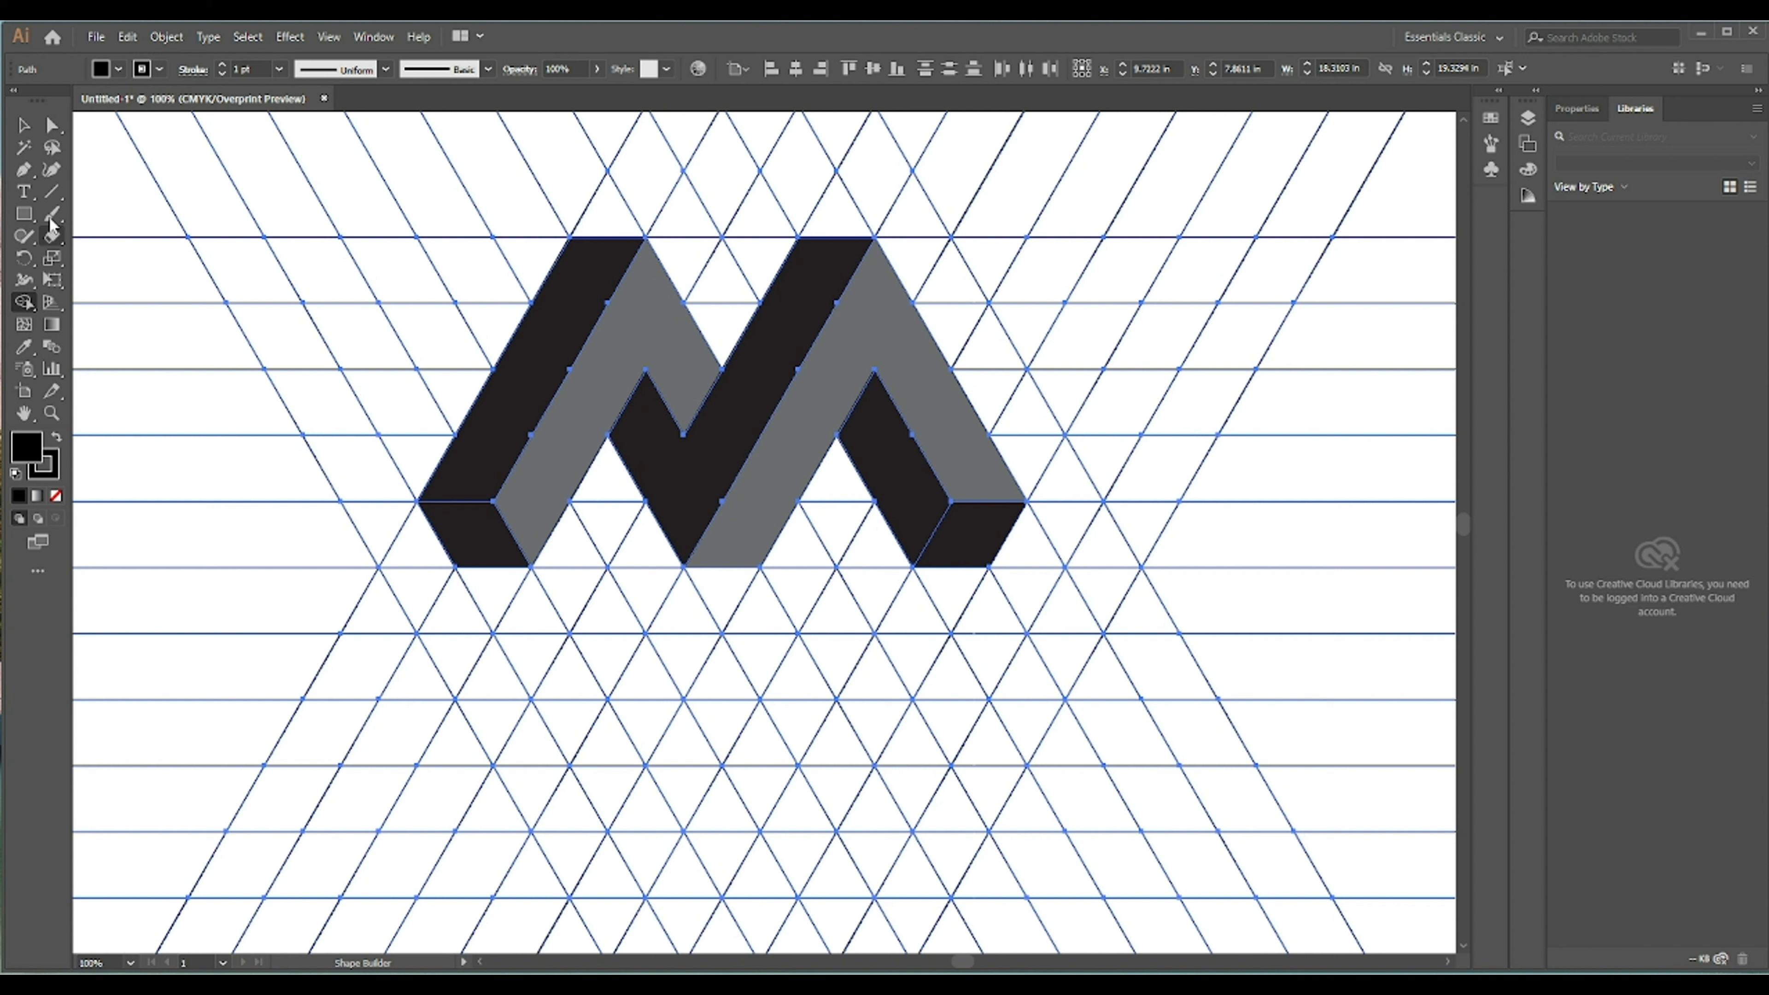
- Select the leftover grid lines with the Magic Wand and delete them
click(24, 150)
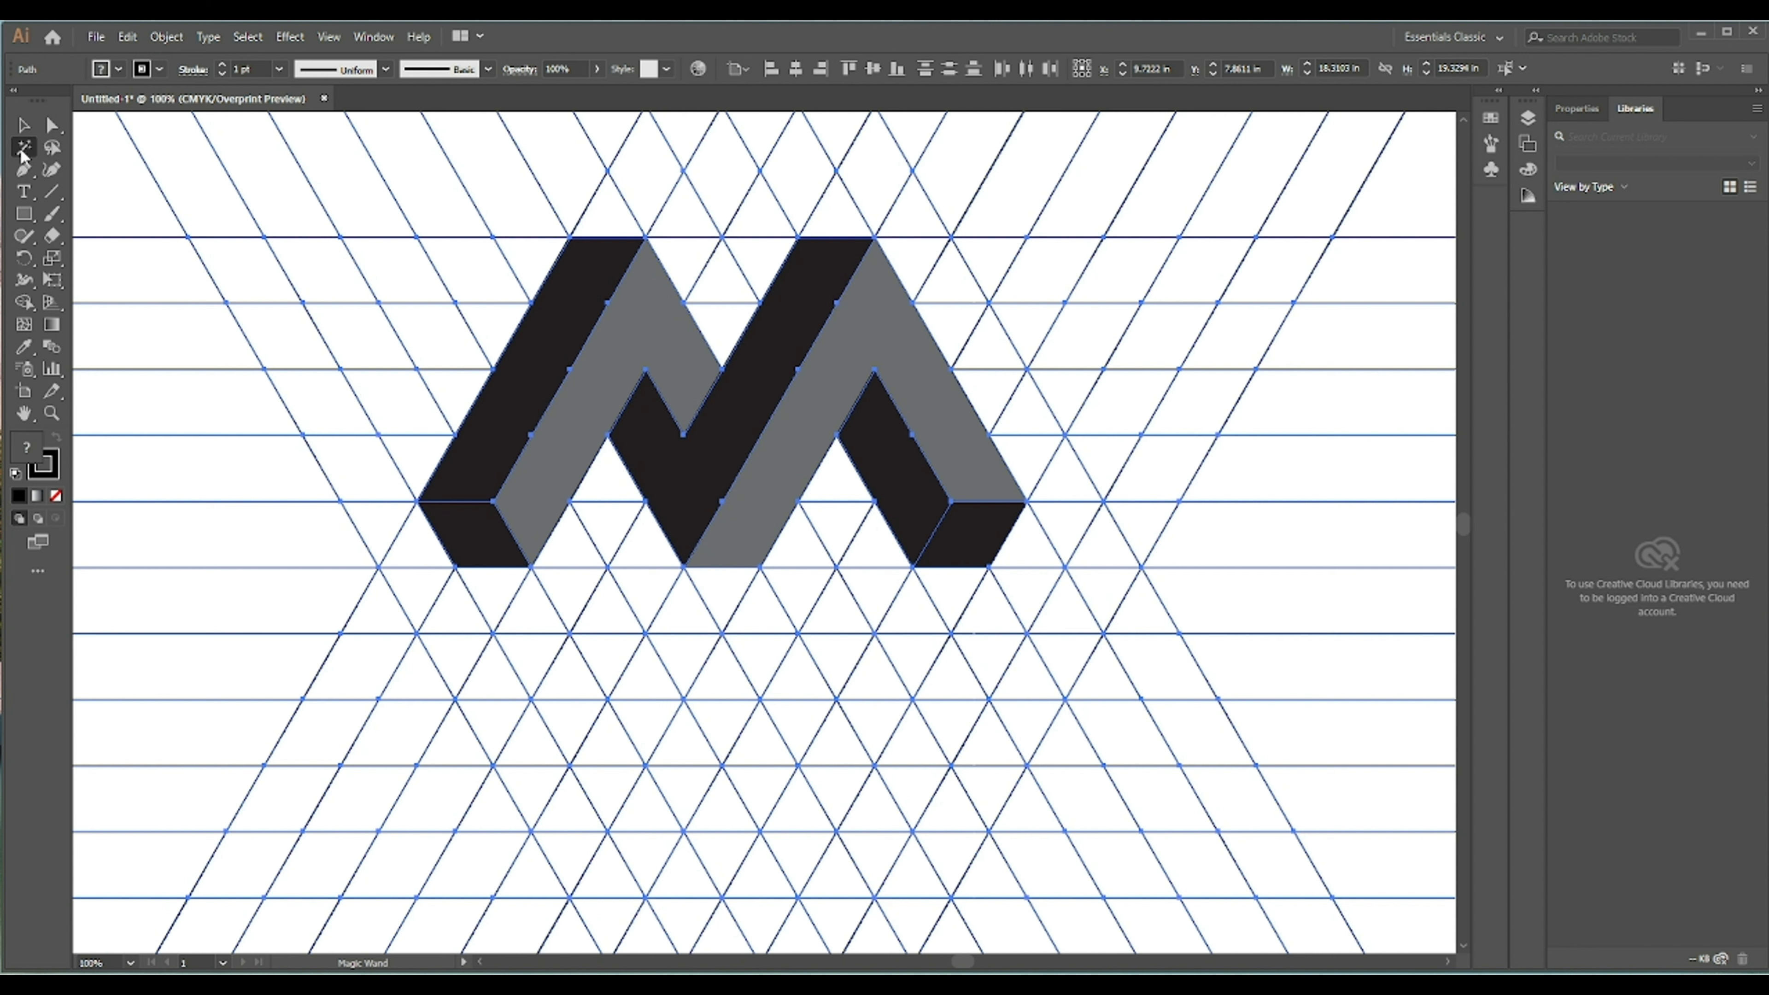
click(188, 235)
key(BackSpace)
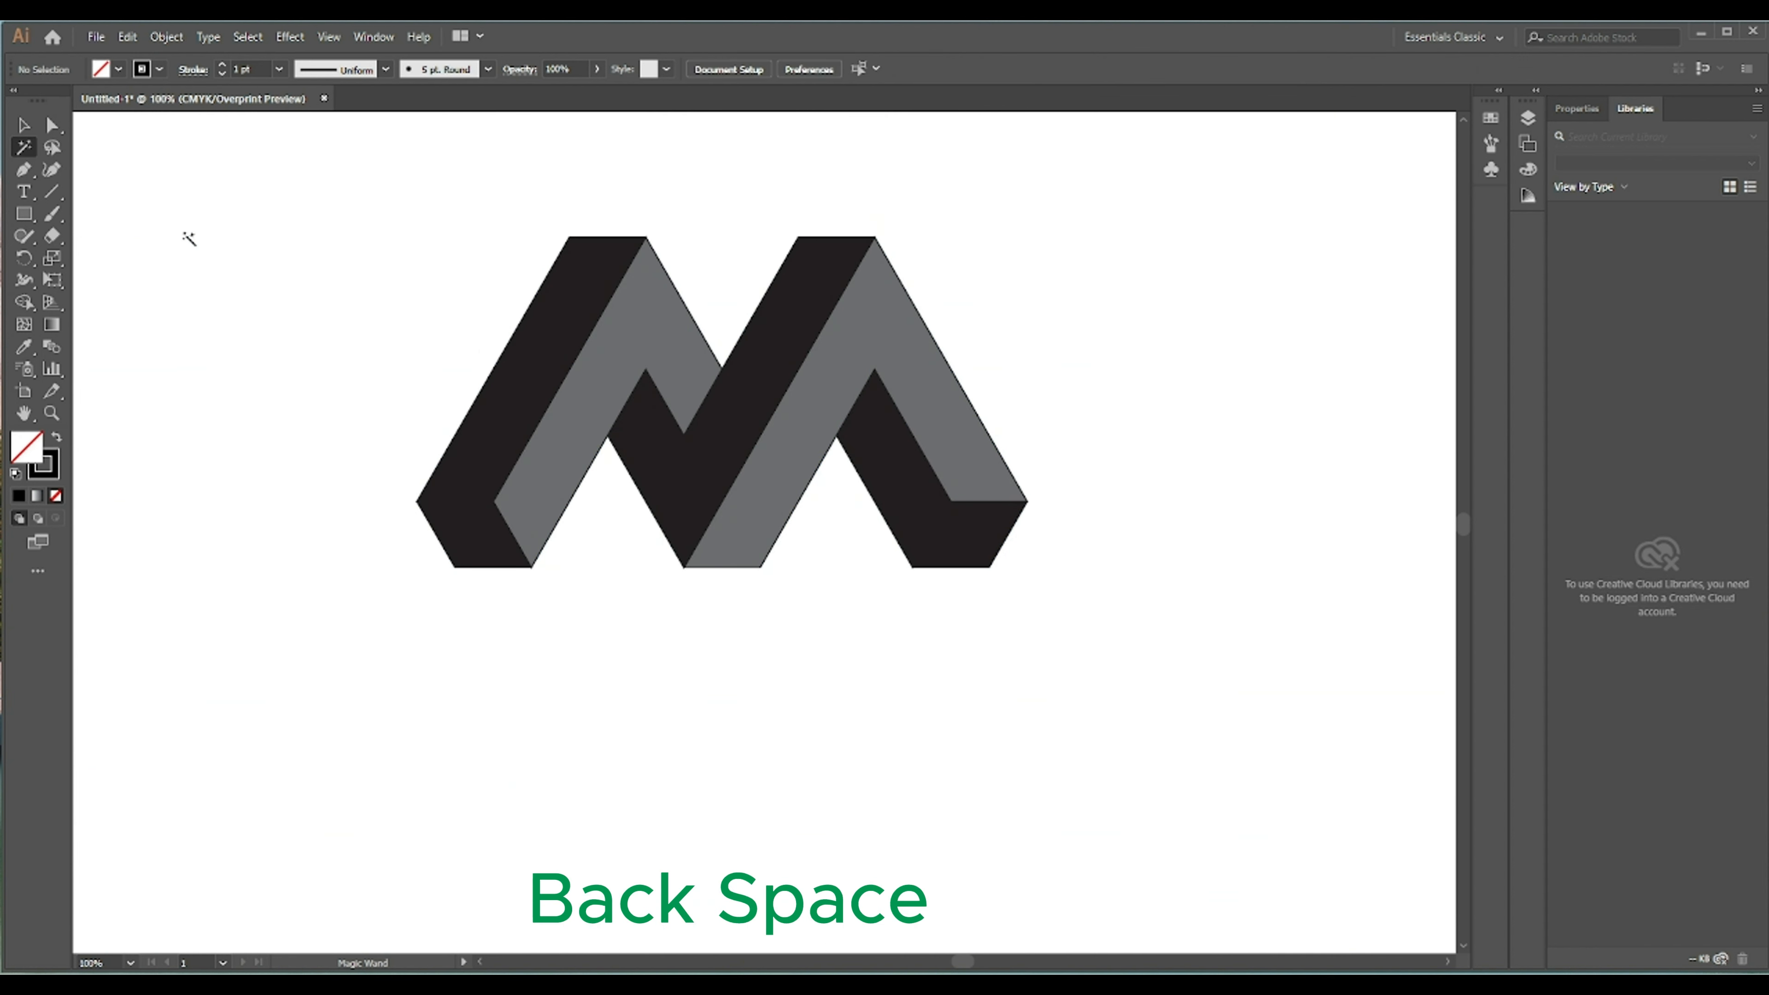
- Select all the logo shapes and set their stroke weight to 1 pt
click(23, 125)
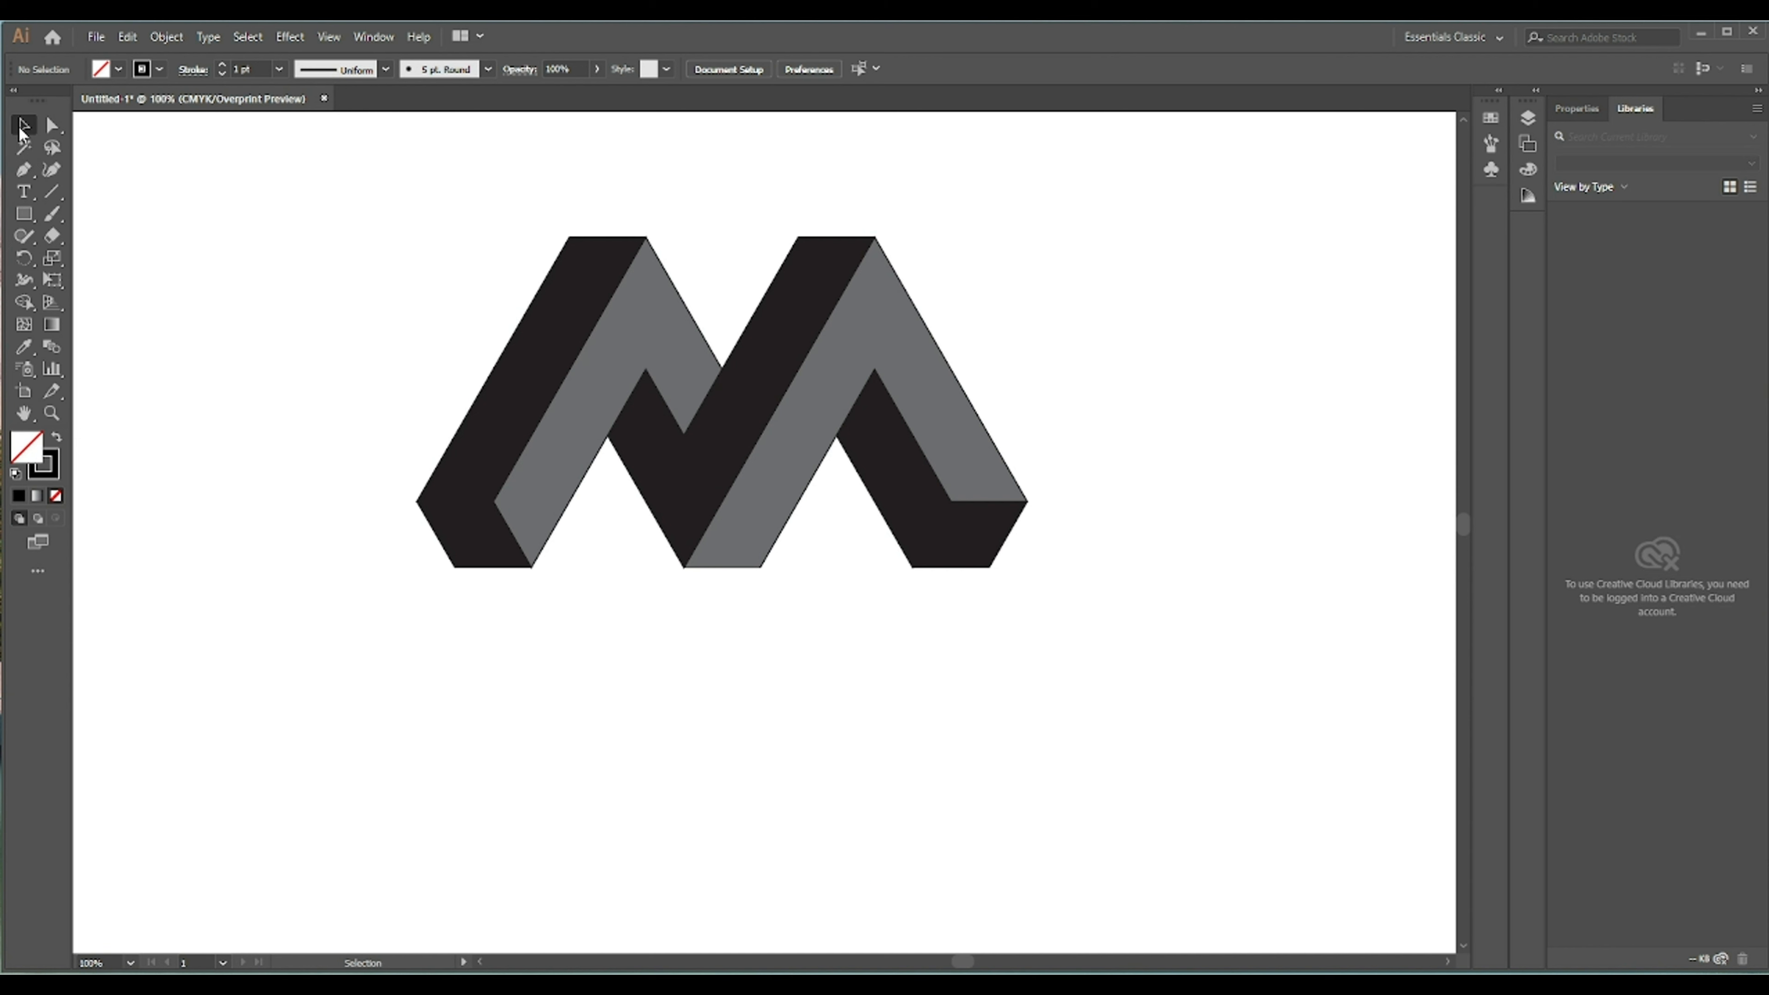
drag(331, 217, 1088, 610)
right_click(724, 316)
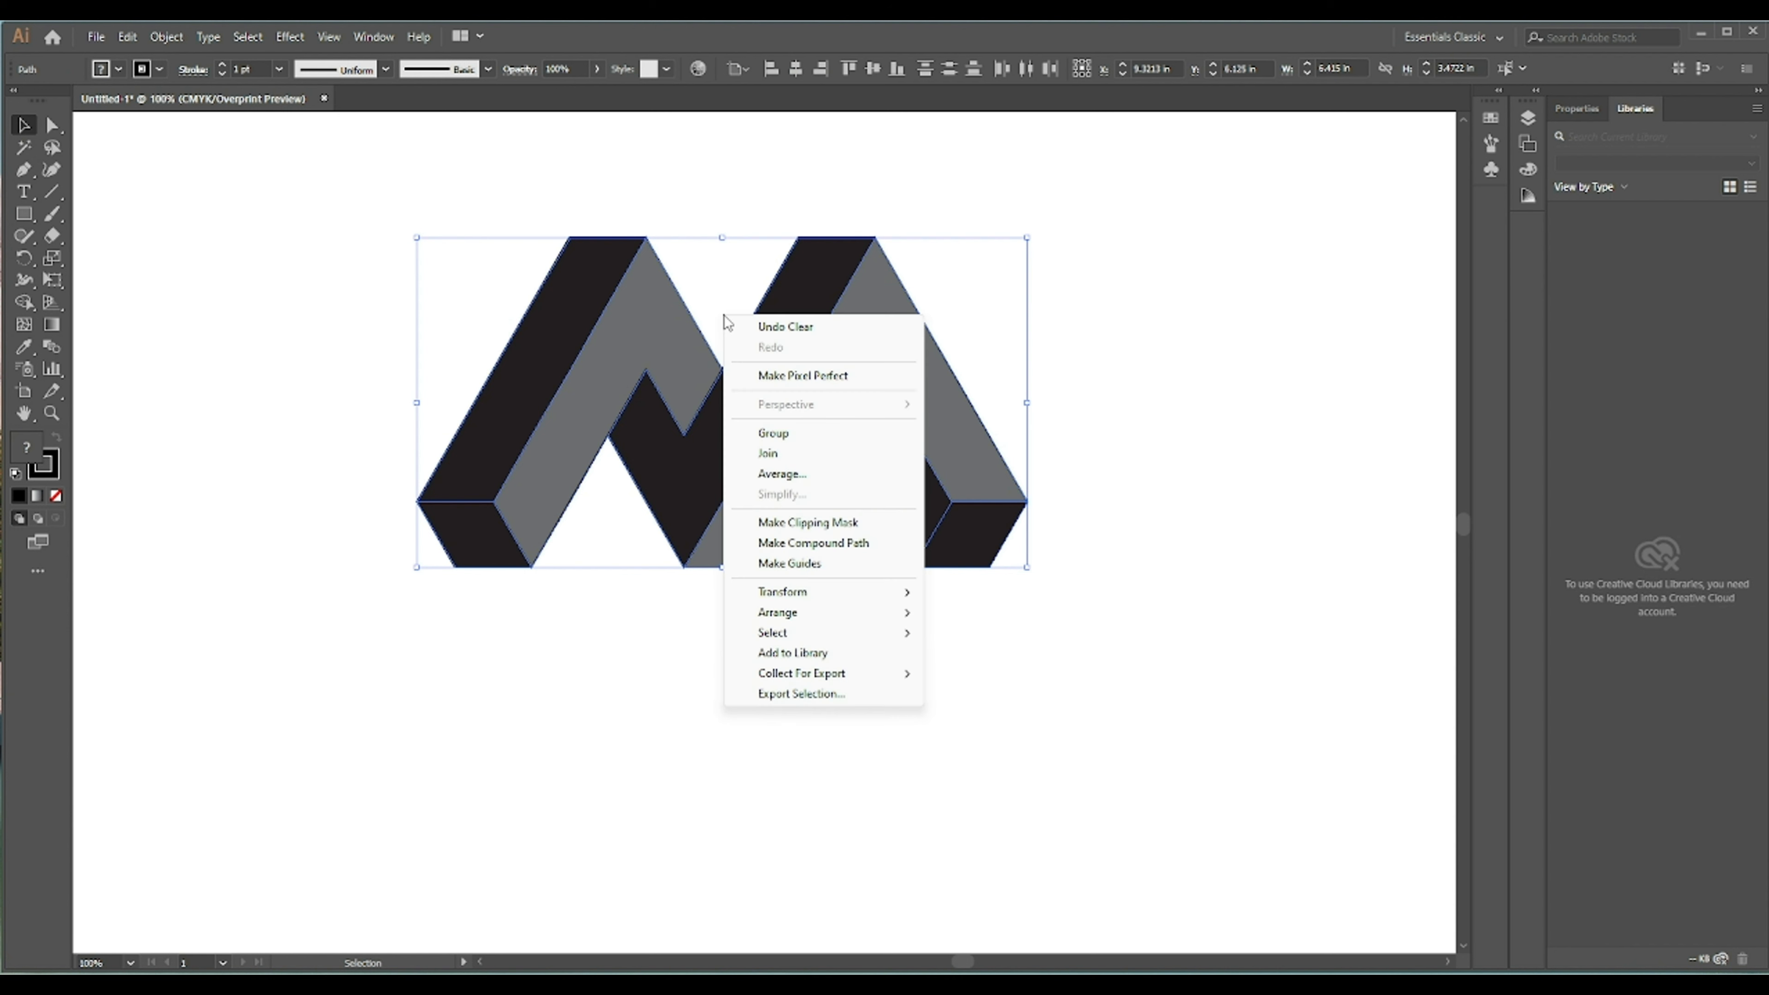
click(1192, 367)
drag(432, 197, 1071, 670)
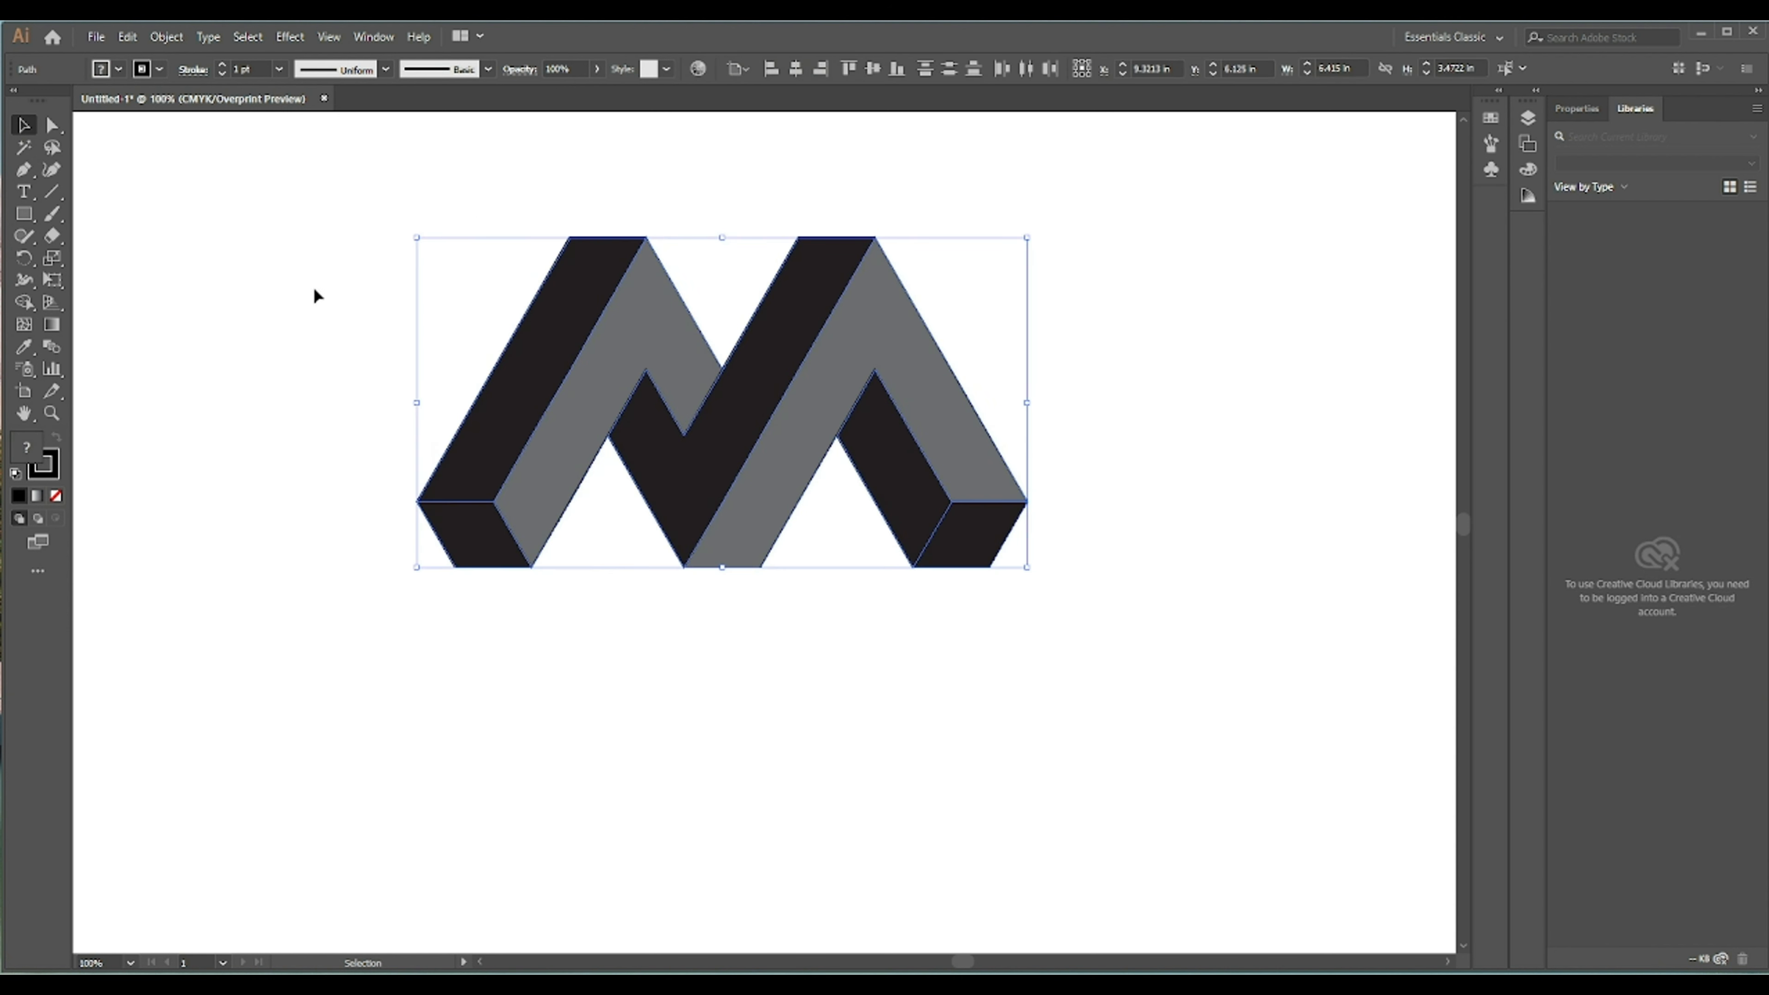
click(220, 74)
click(327, 206)
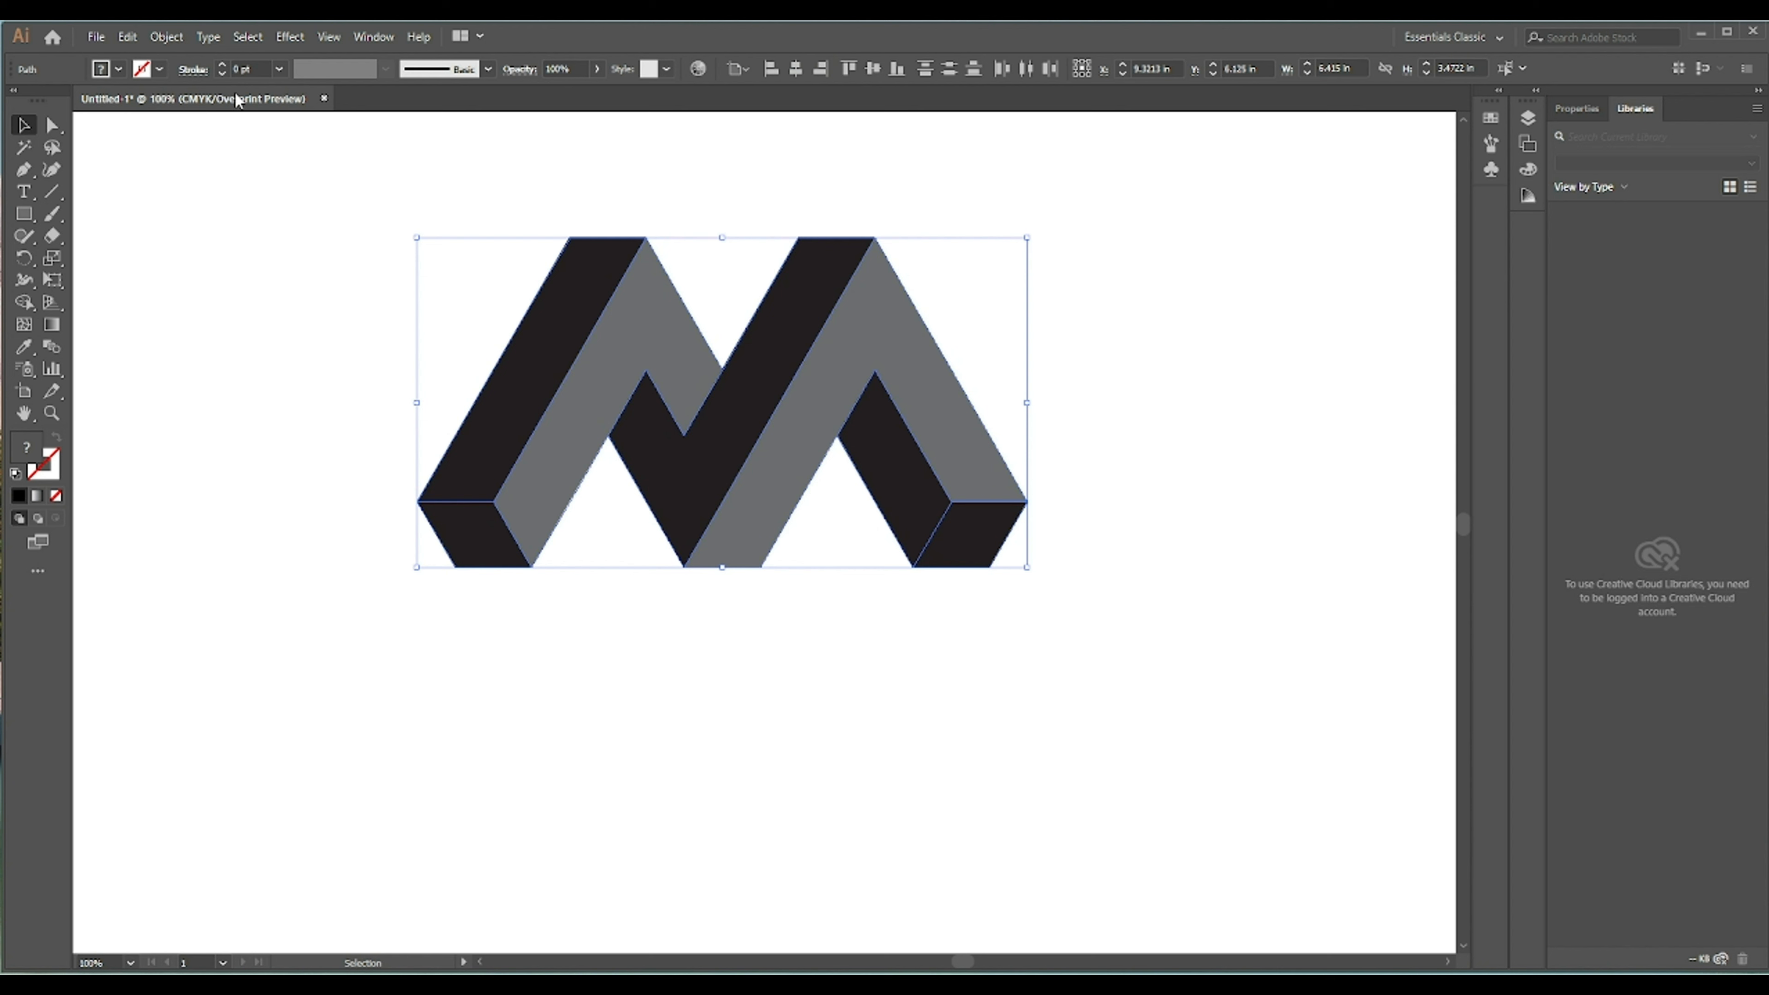
click(220, 65)
click(220, 65)
click(220, 65)
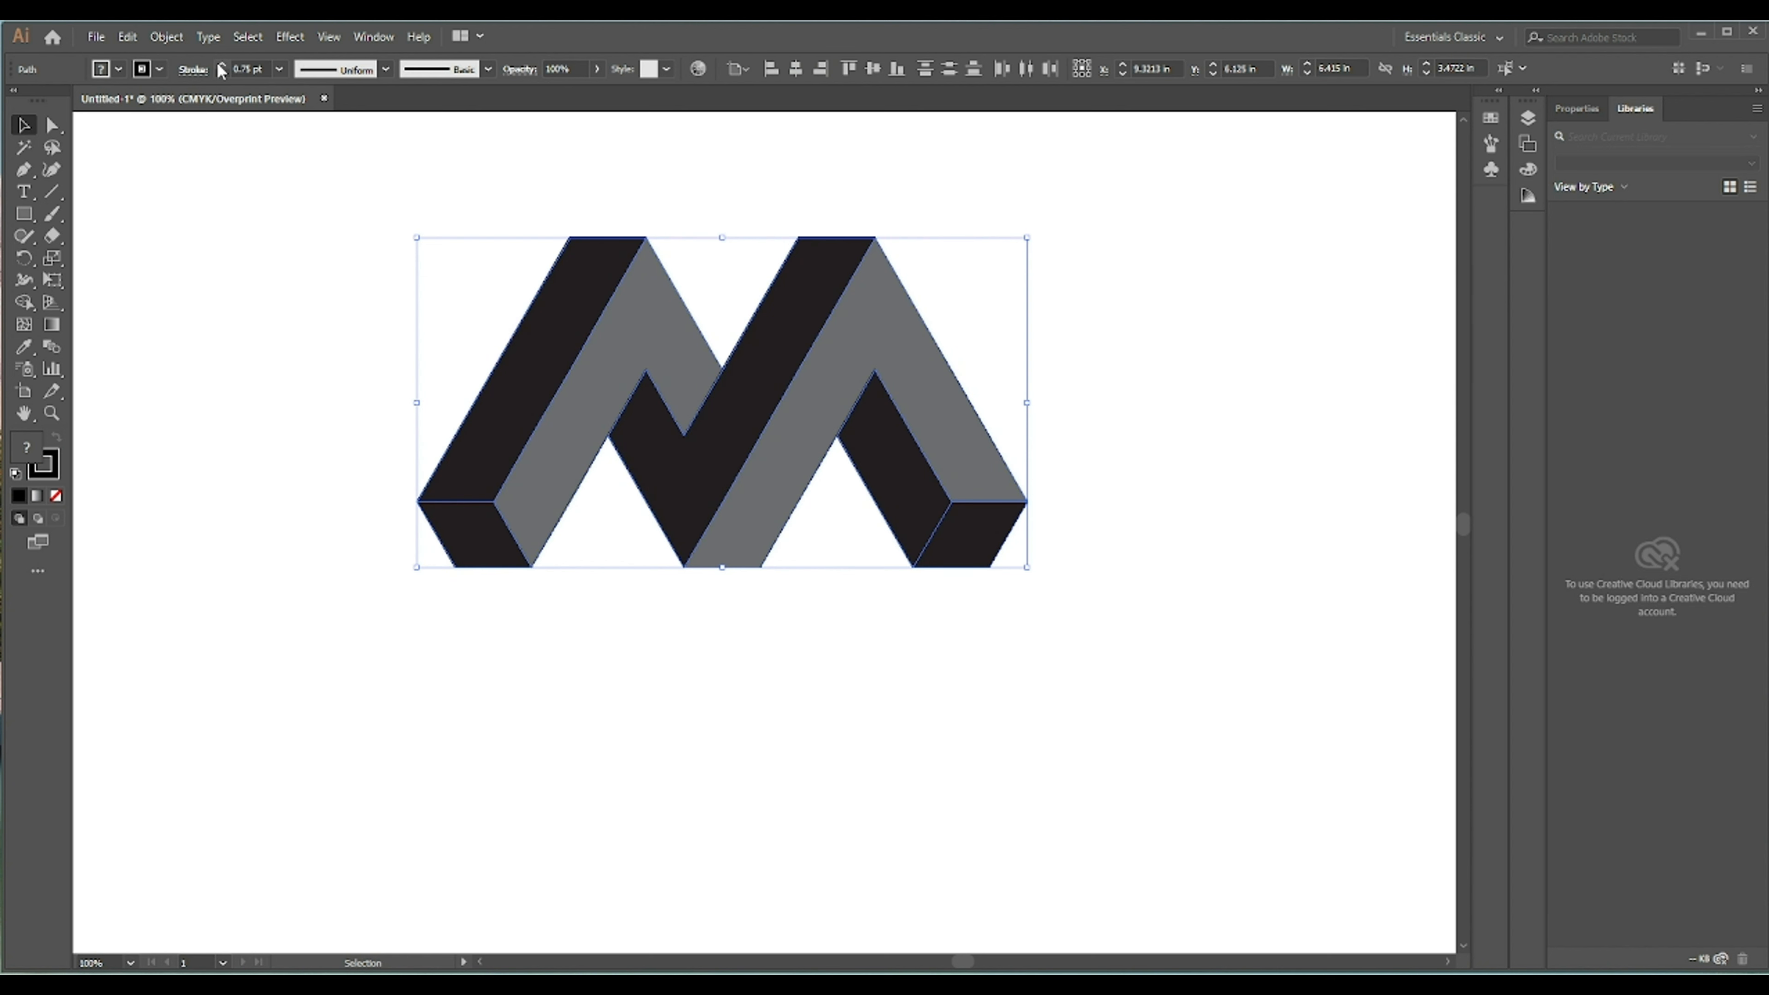
click(220, 65)
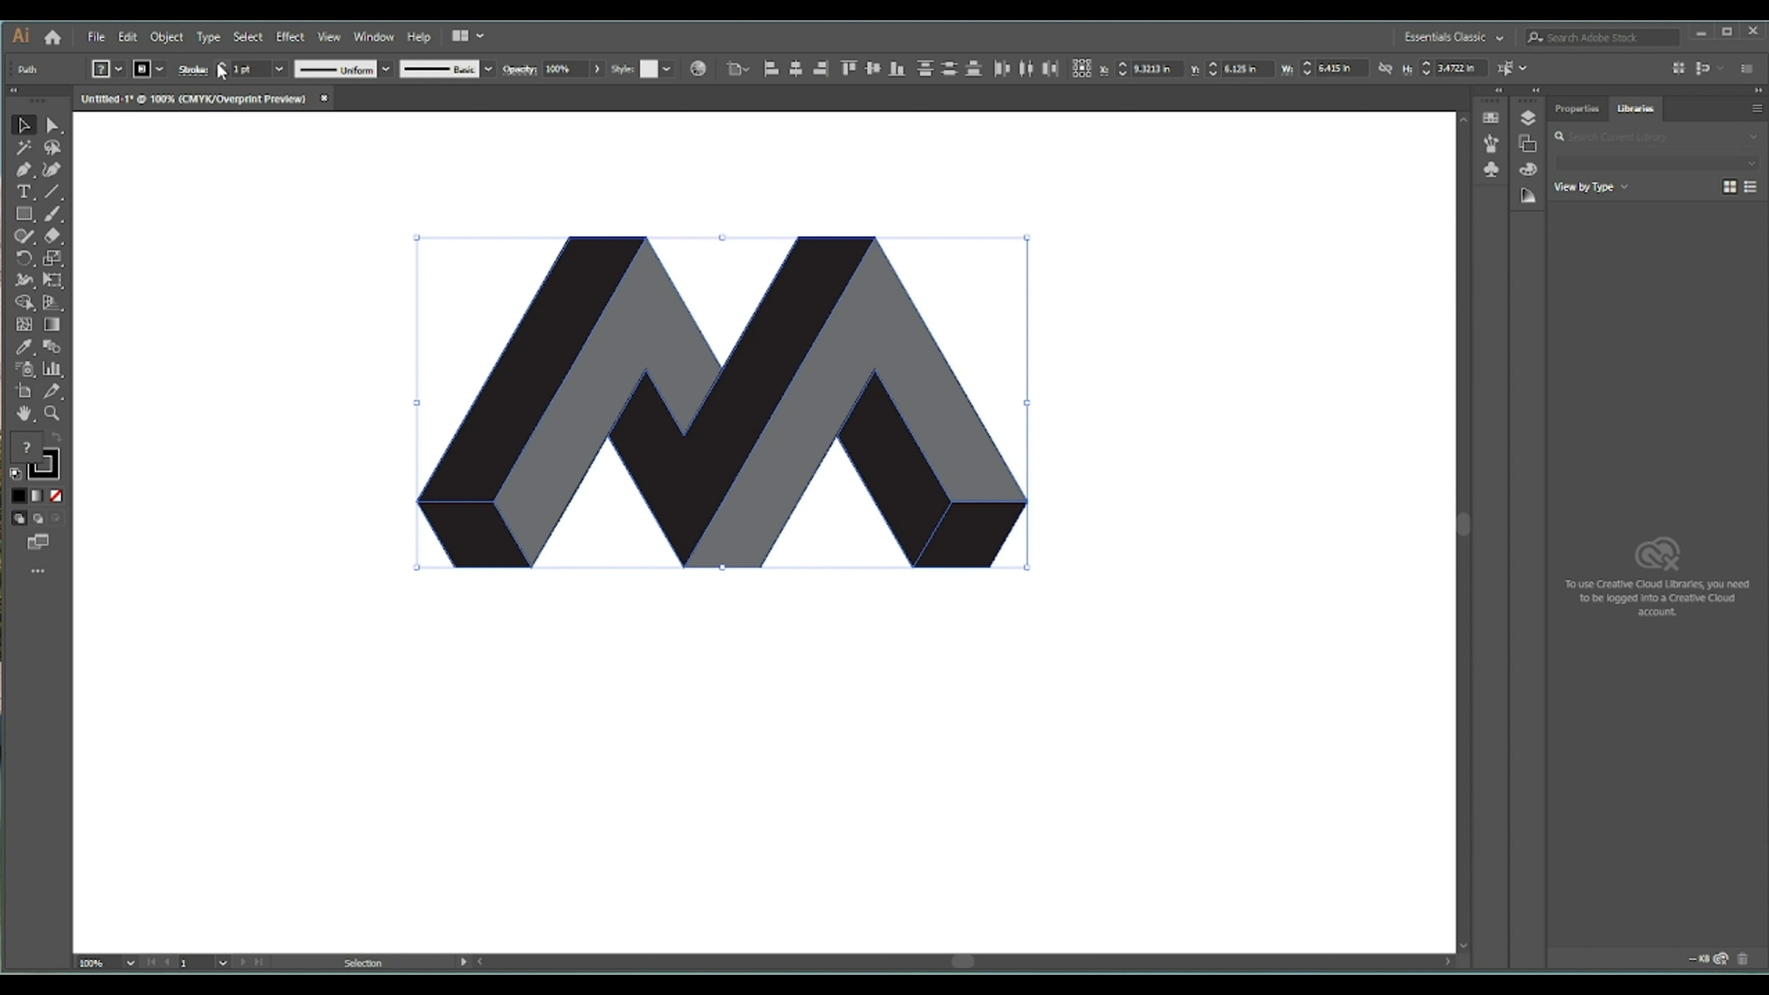
- Open the Gradient panel and apply a linear gradient to the left black bar
click(373, 37)
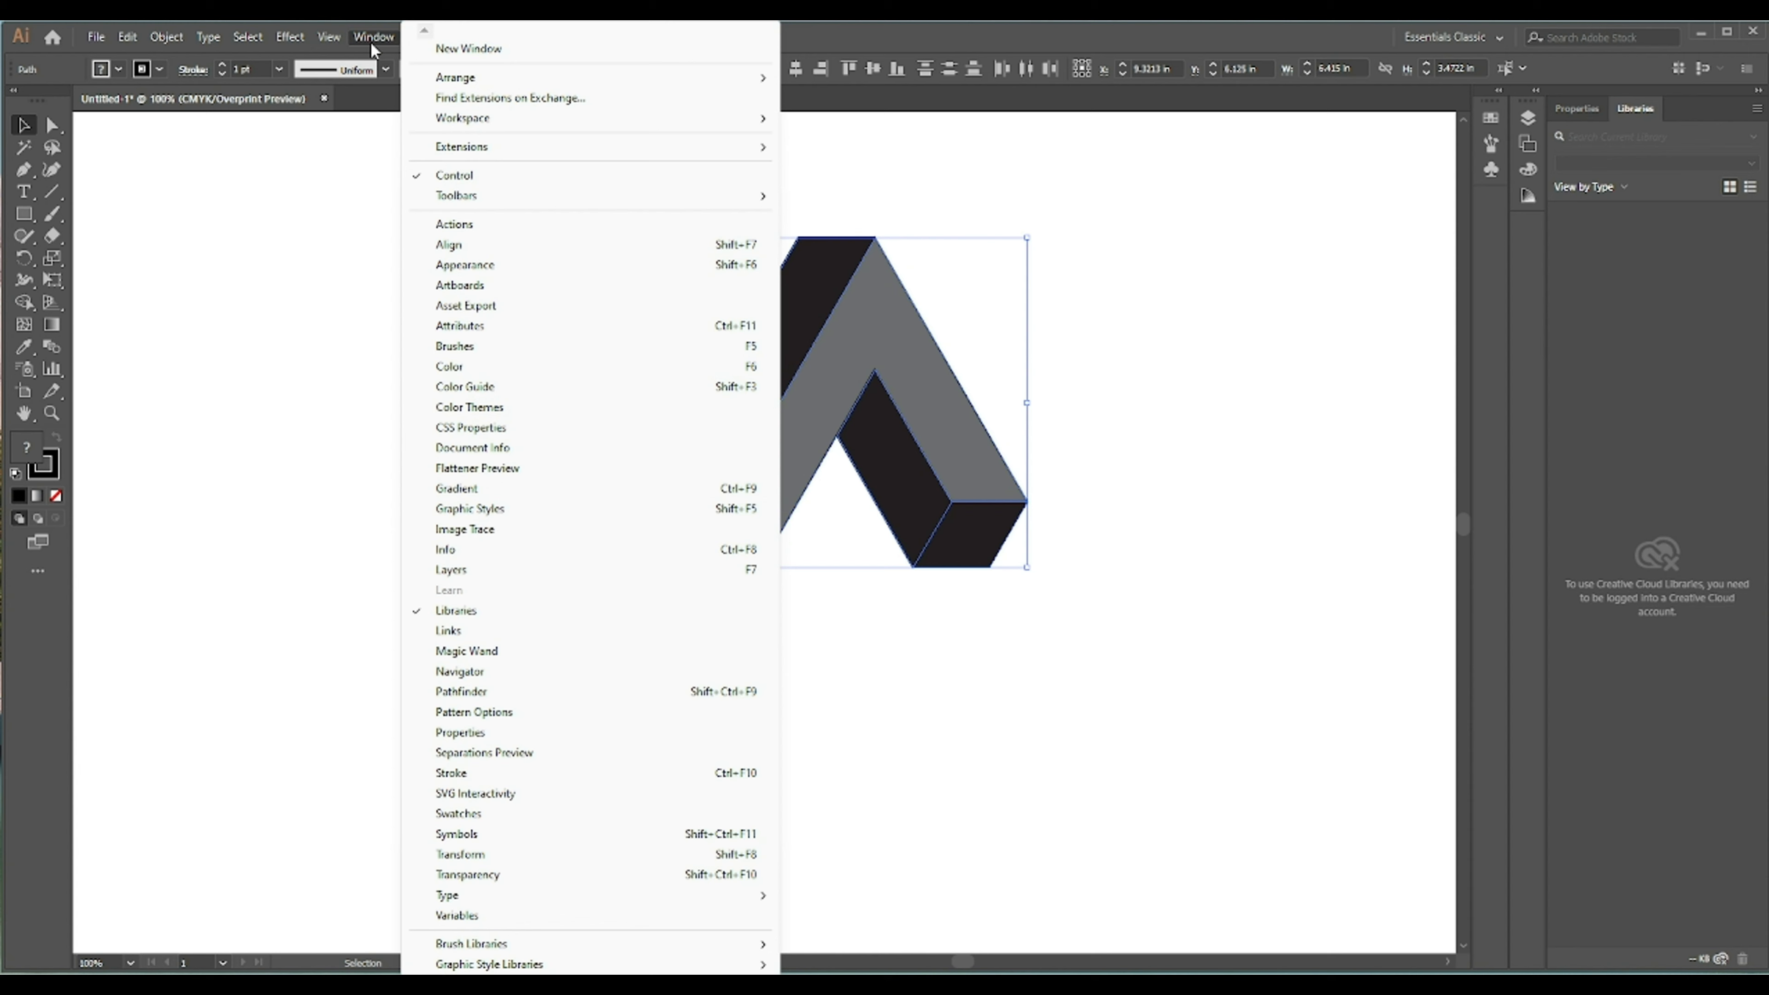
click(457, 489)
click(853, 170)
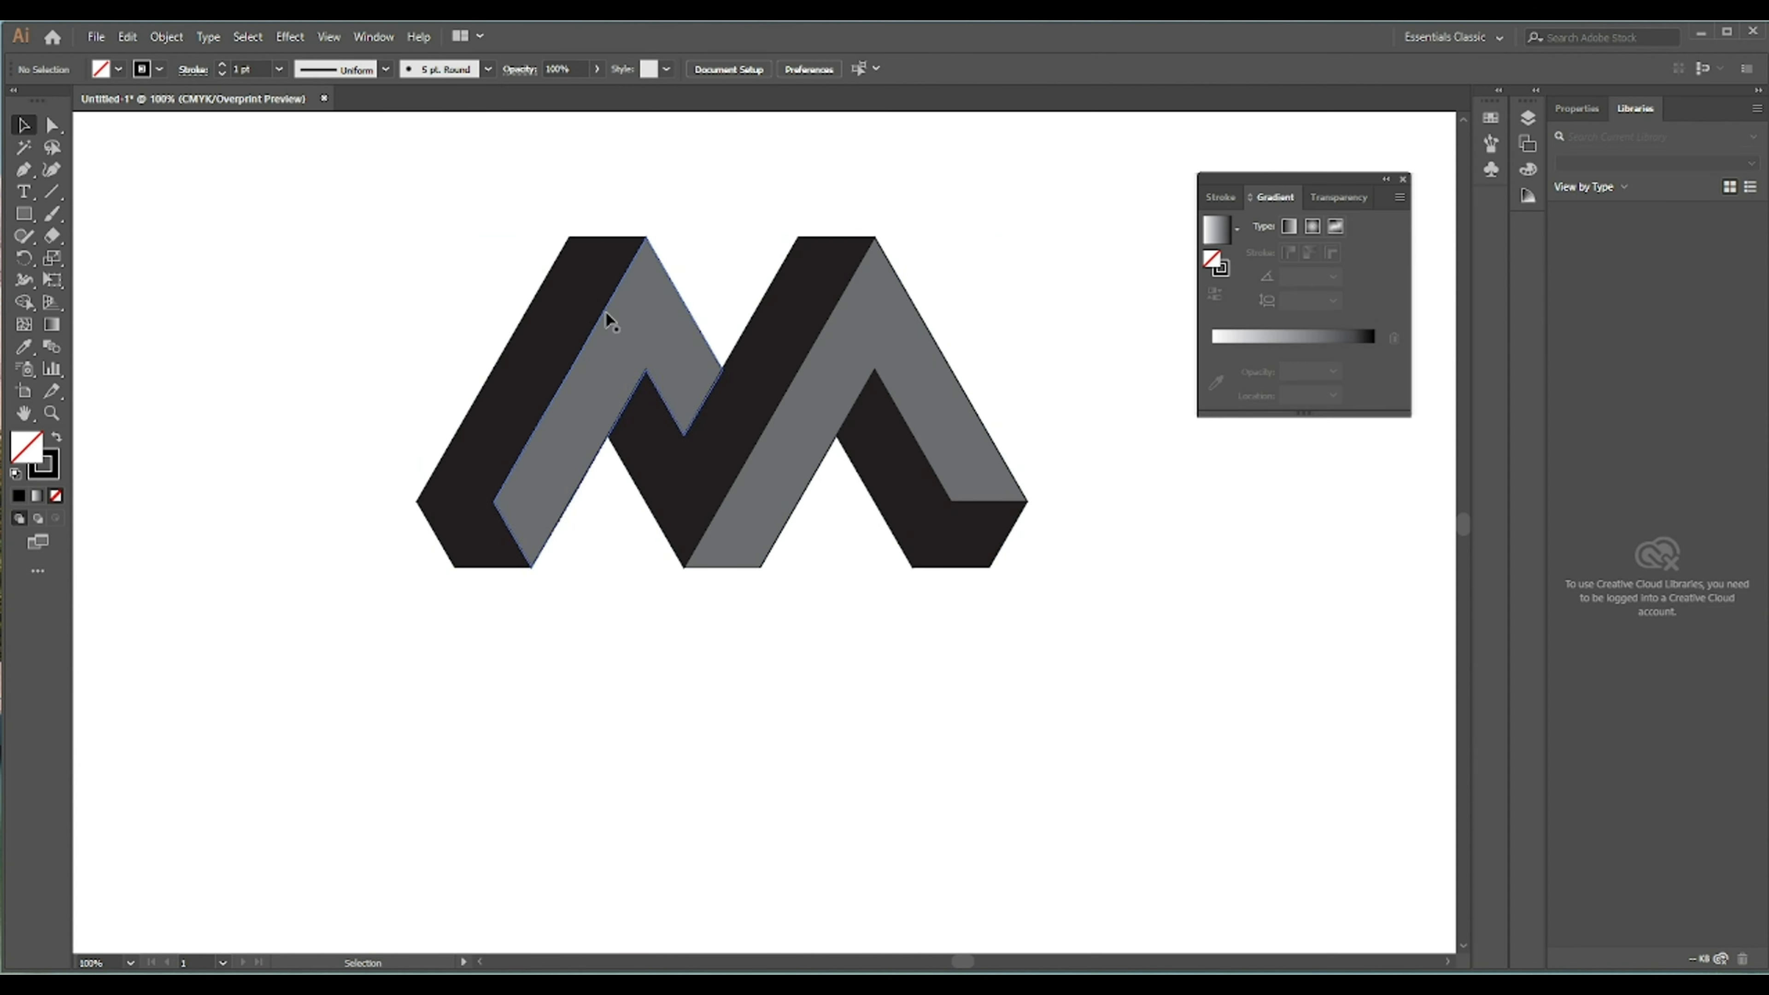
click(572, 316)
click(1266, 346)
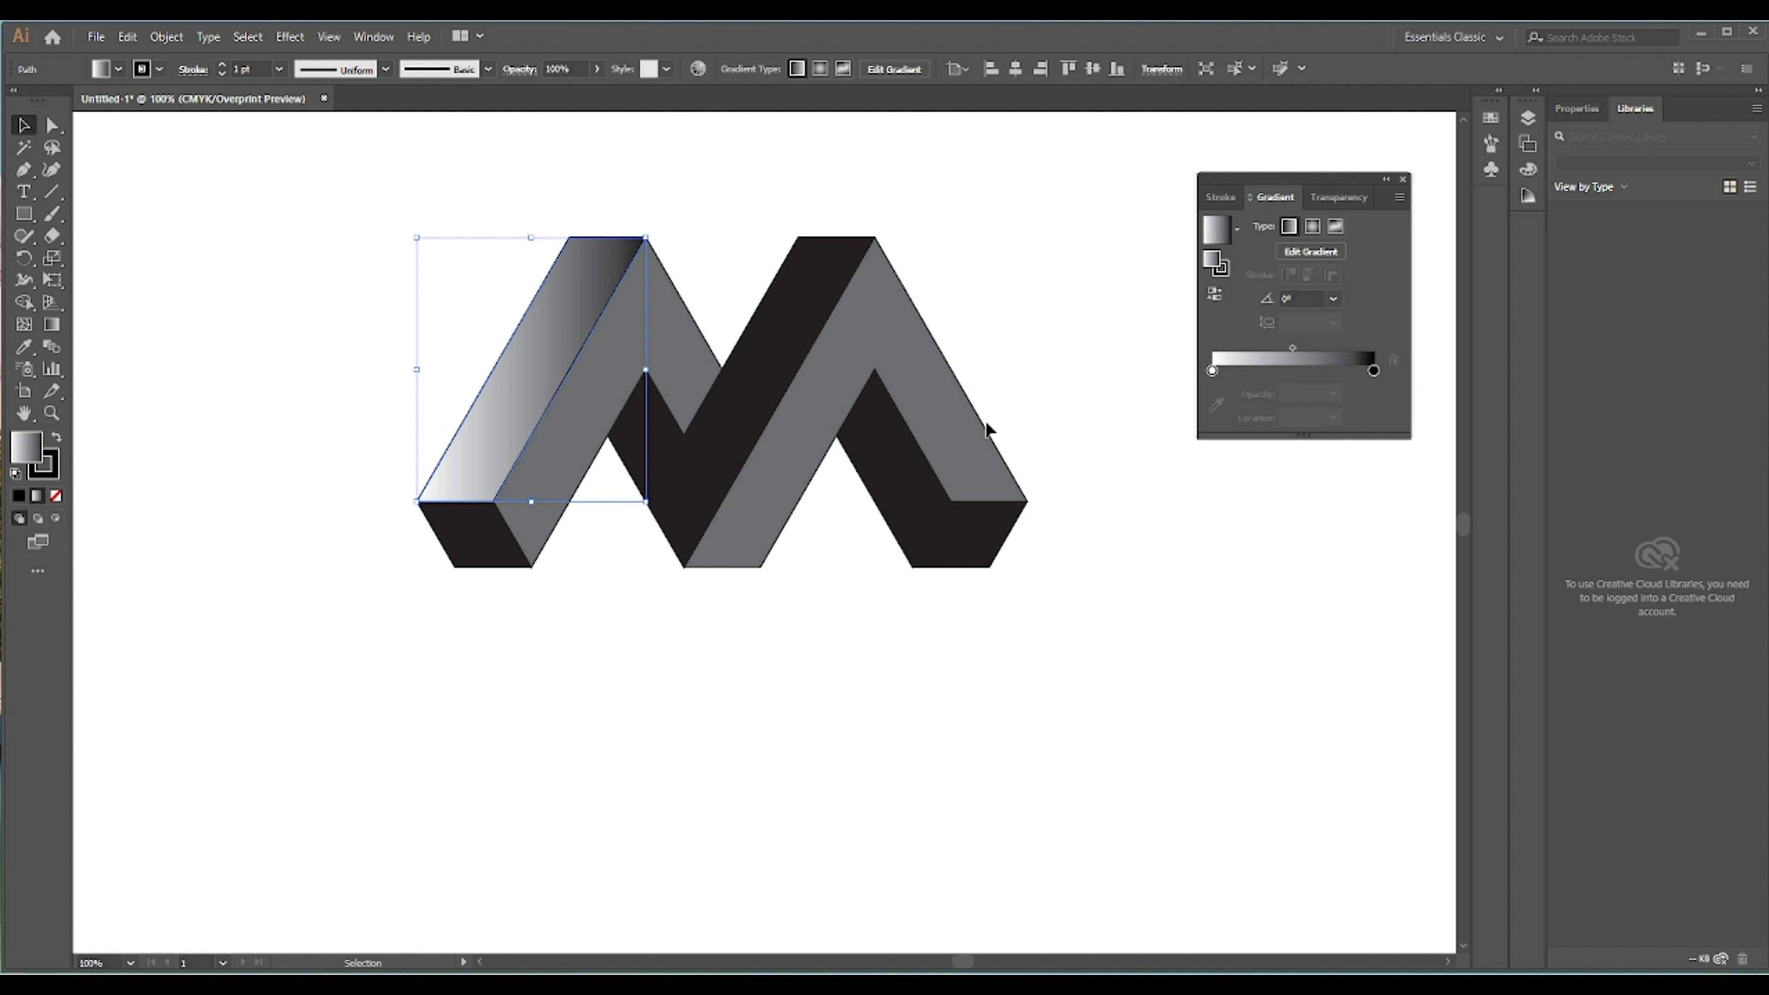
- Set the gradient's starting color stop to teal
double_click(1212, 371)
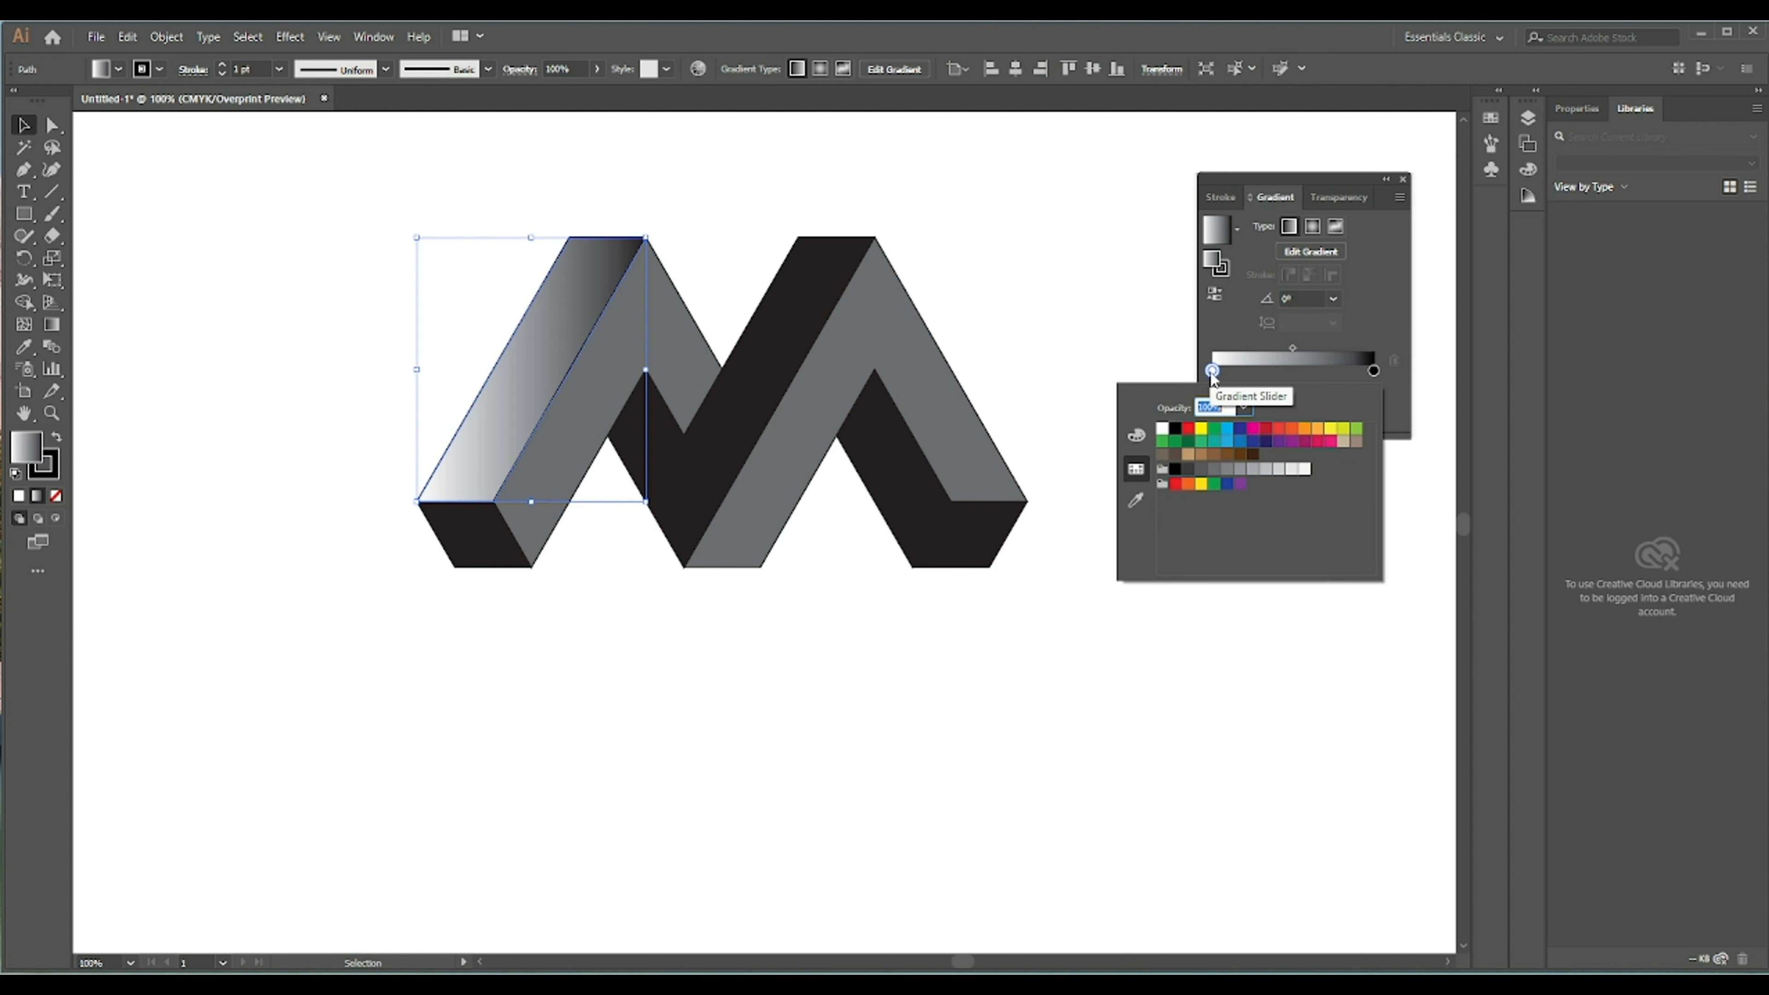
click(1214, 441)
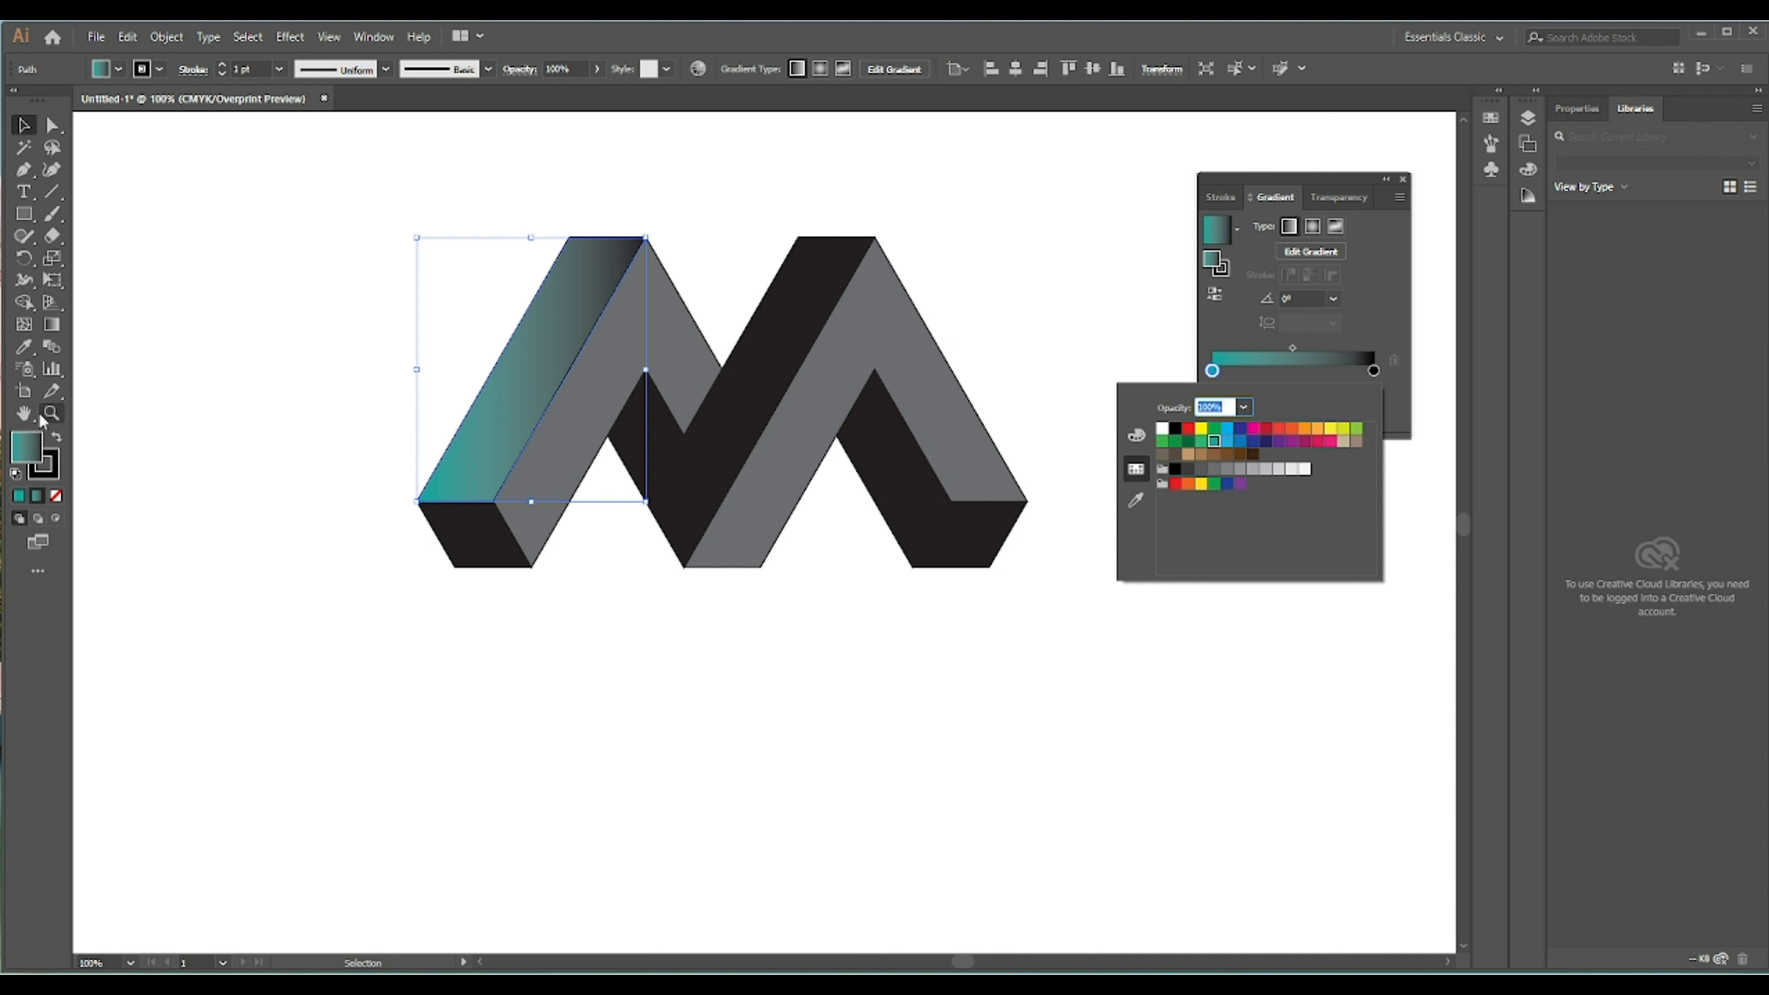
click(53, 327)
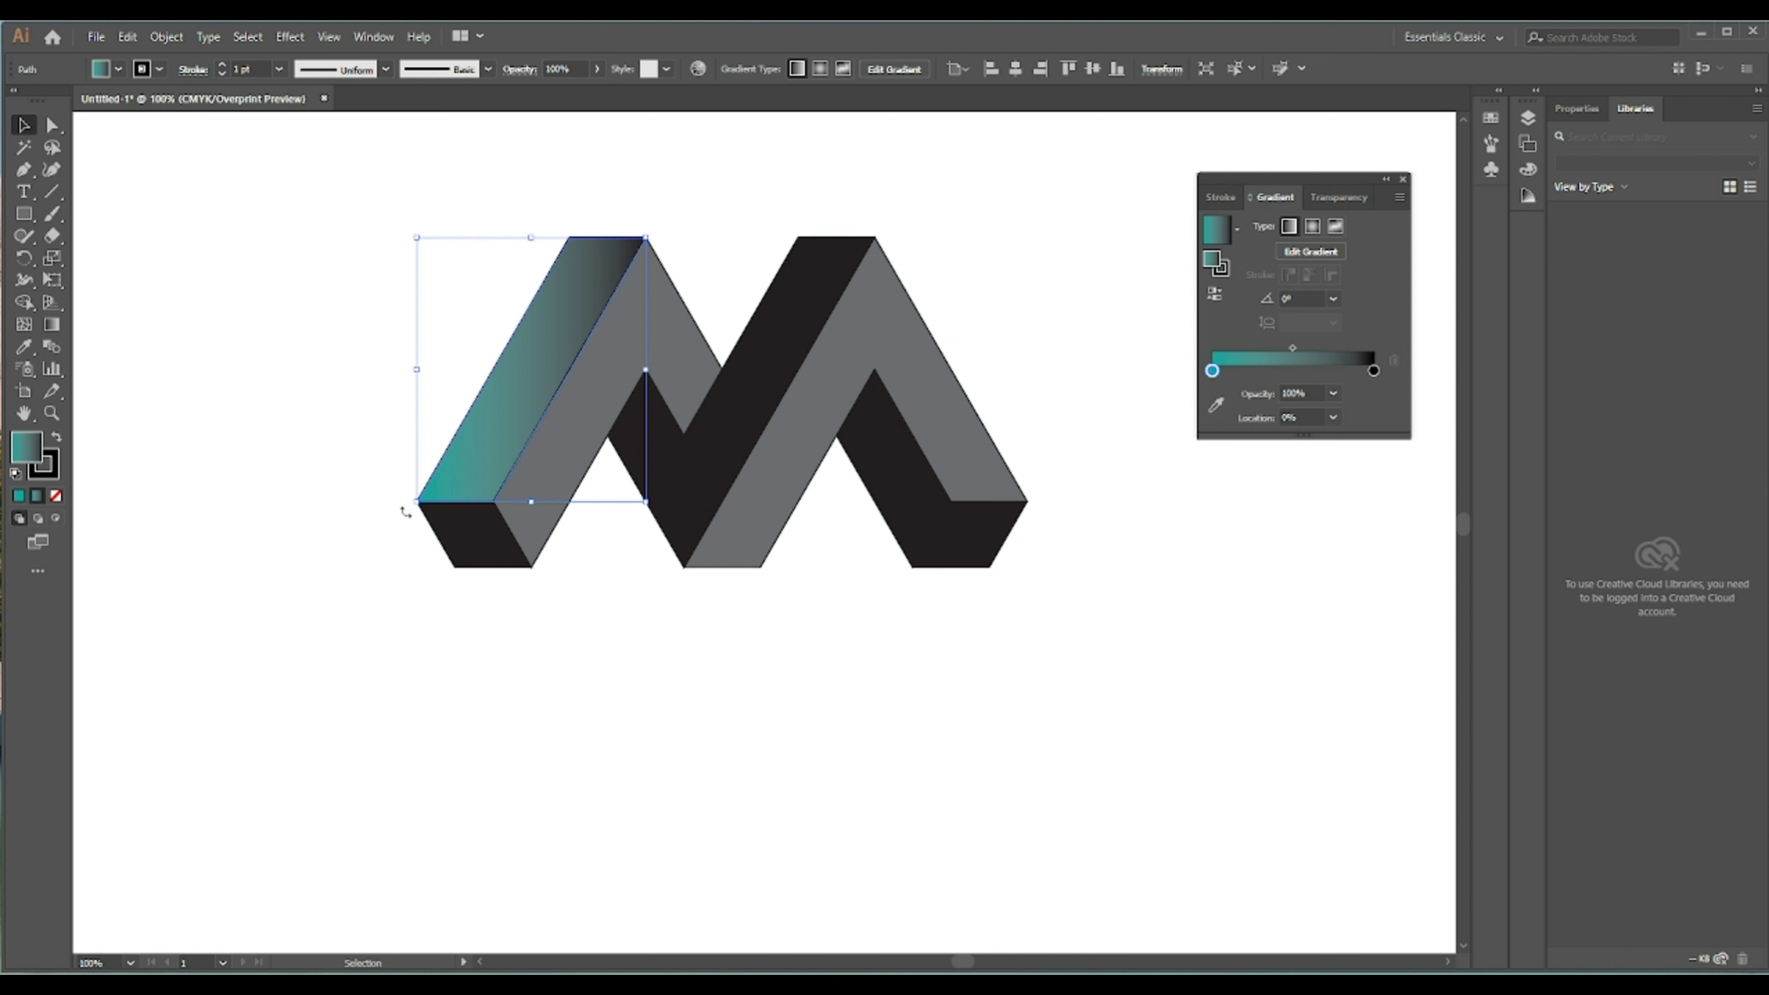
- Redirect the left bar's gradient diagonally upward with the Gradient tool, then deselect
click(51, 325)
mouse_move(394, 536)
mouse_down()
mouse_move(630, 218)
mouse_move(742, 128)
mouse_up()
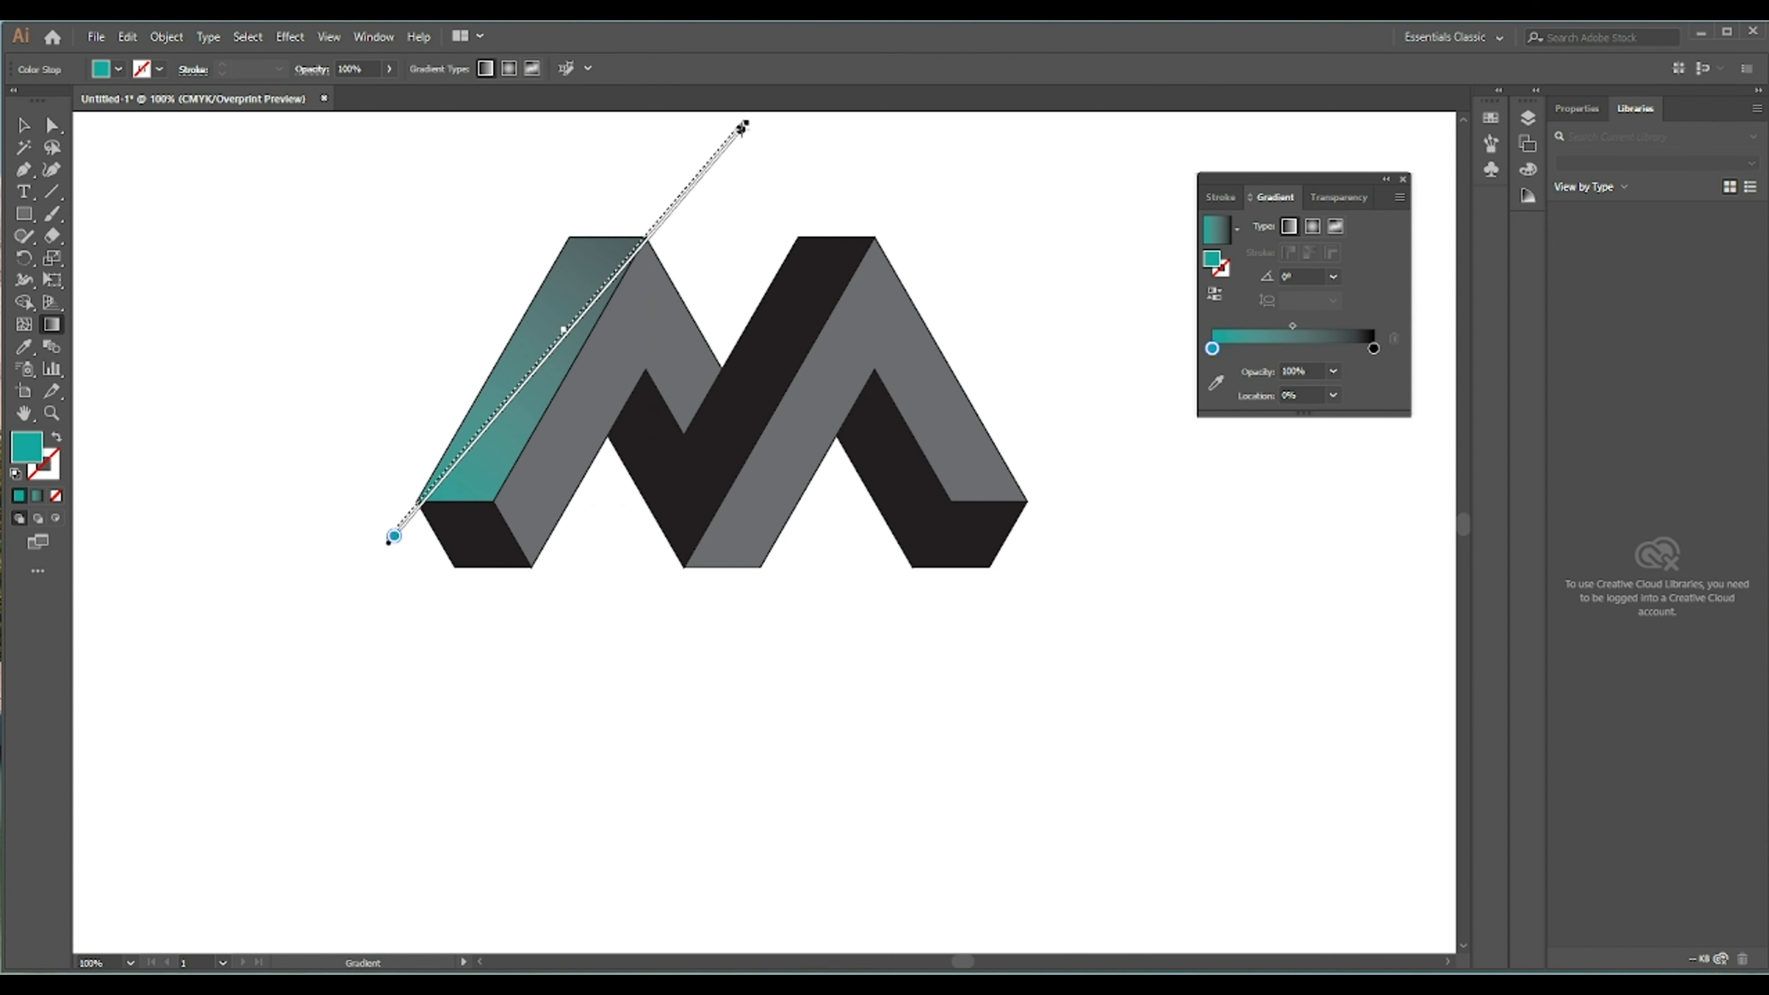
drag(565, 333, 595, 298)
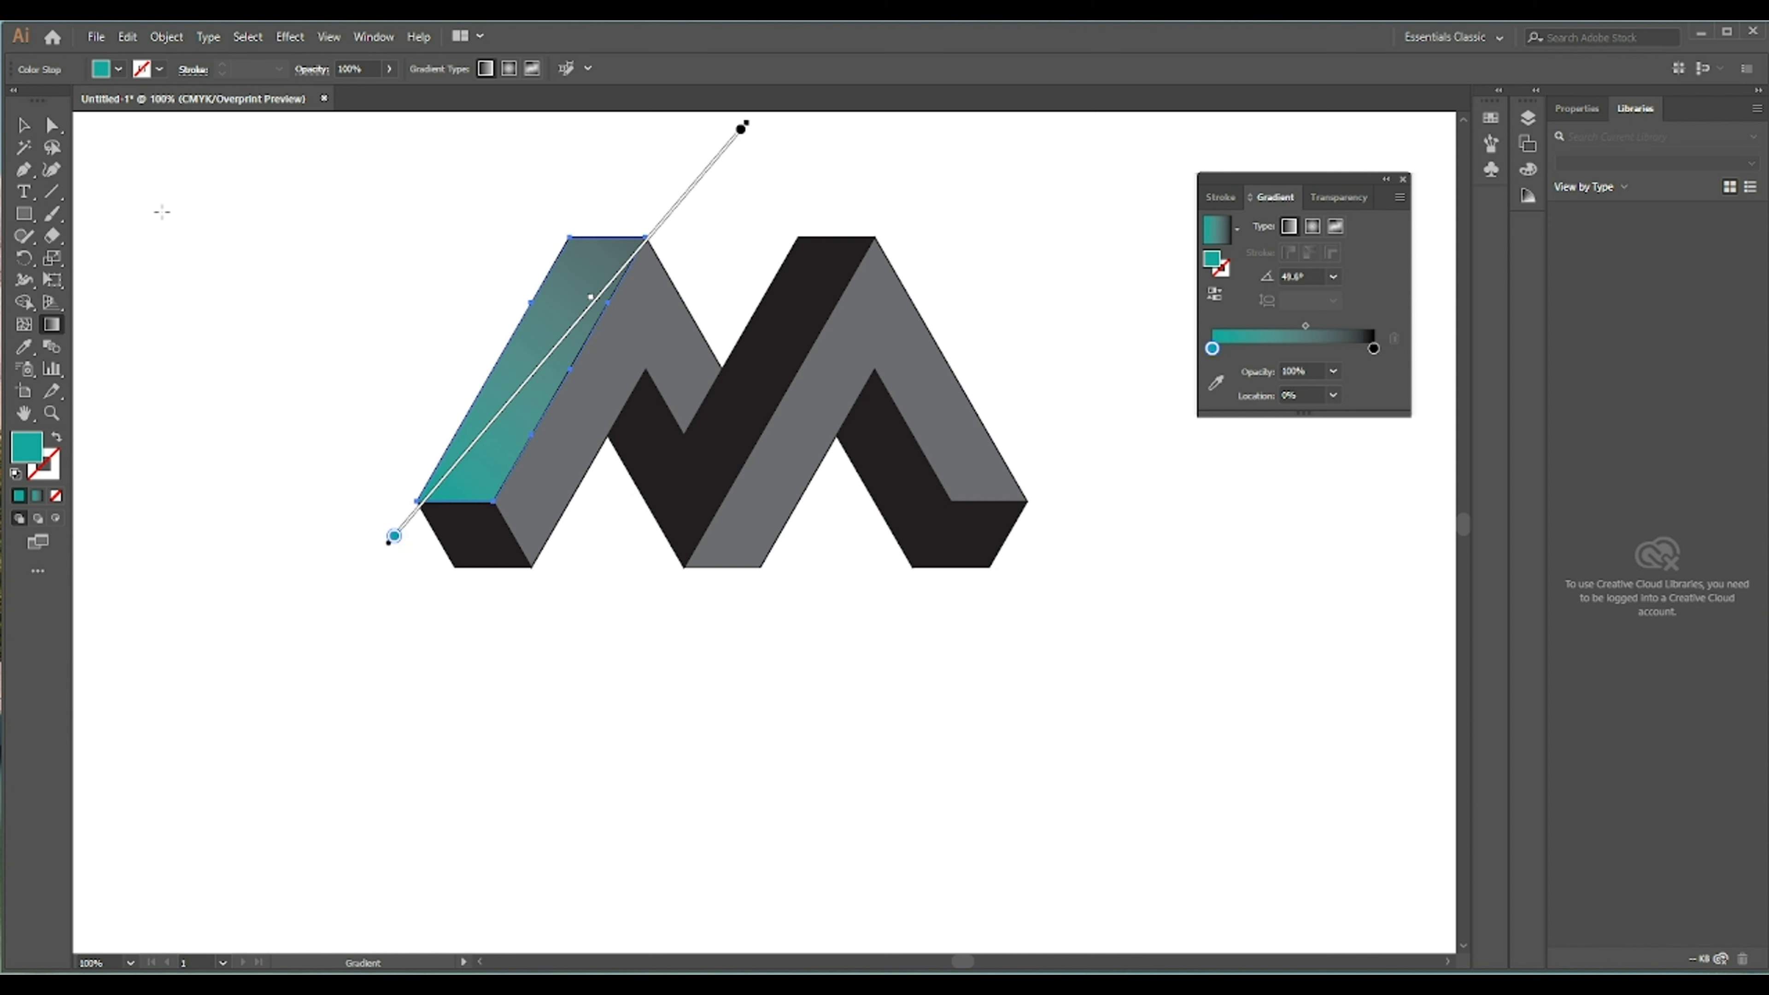
click(23, 125)
click(439, 209)
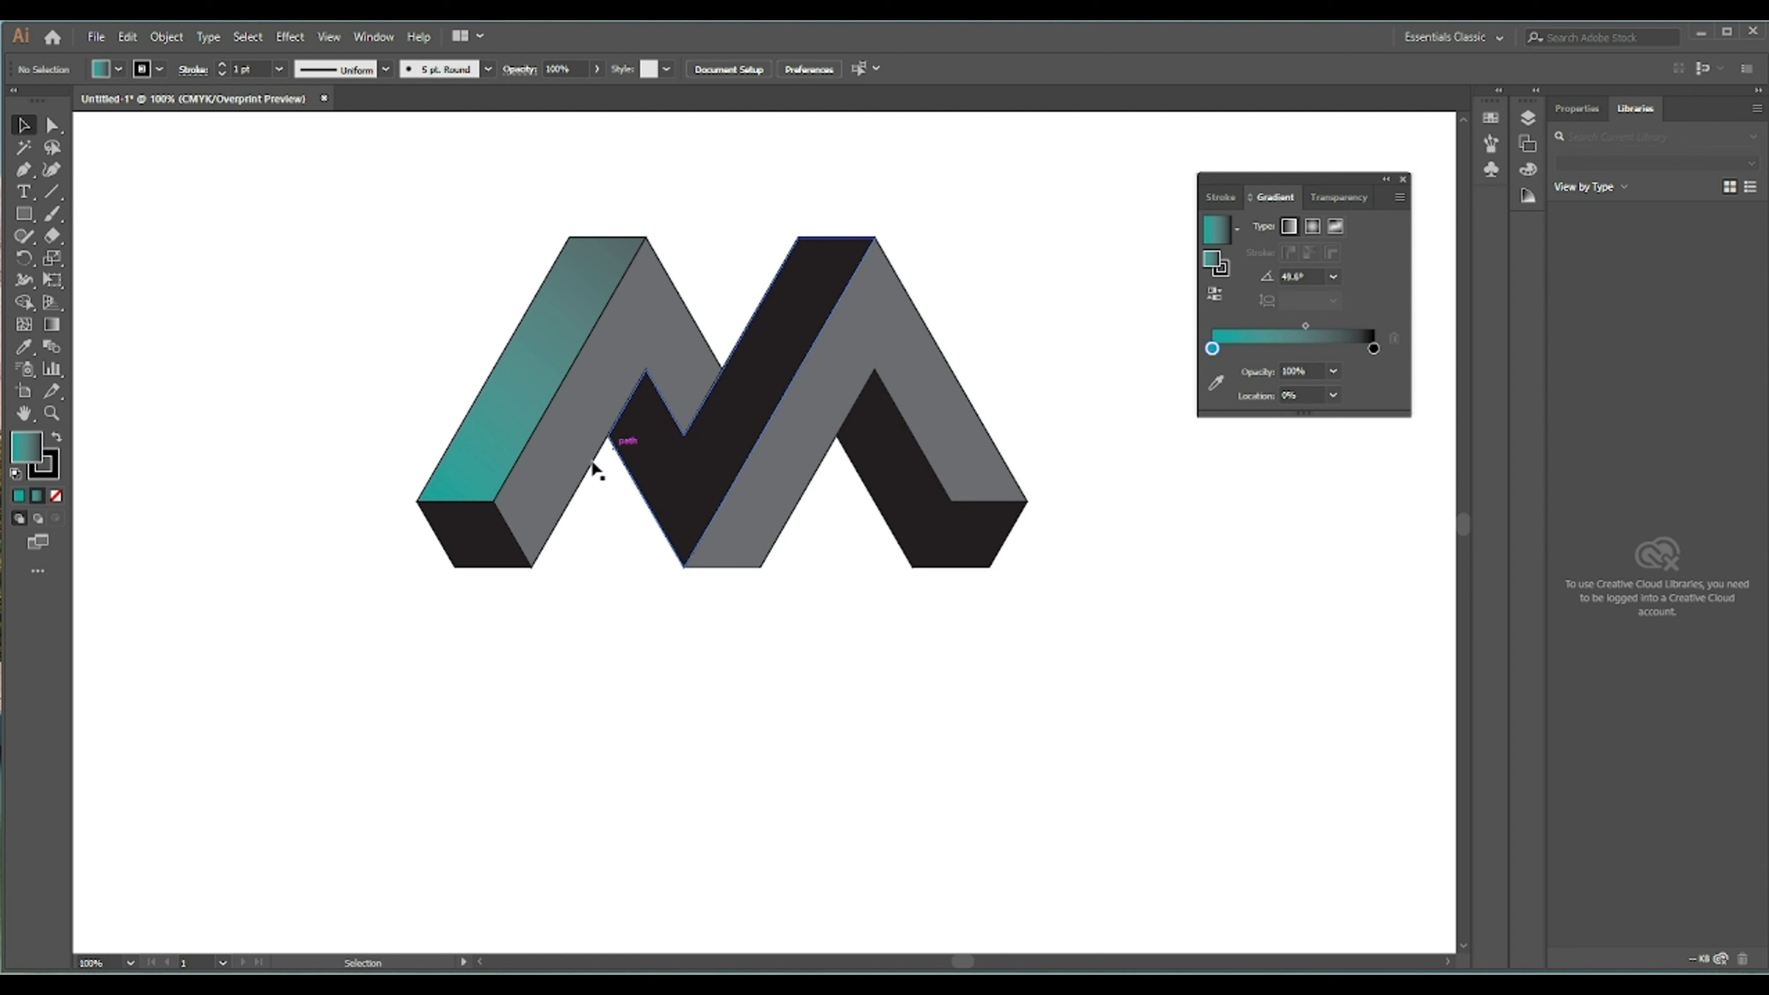
- Eyedrop the teal gradient onto the adjacent gray face and redirect it toward the lower left
click(527, 508)
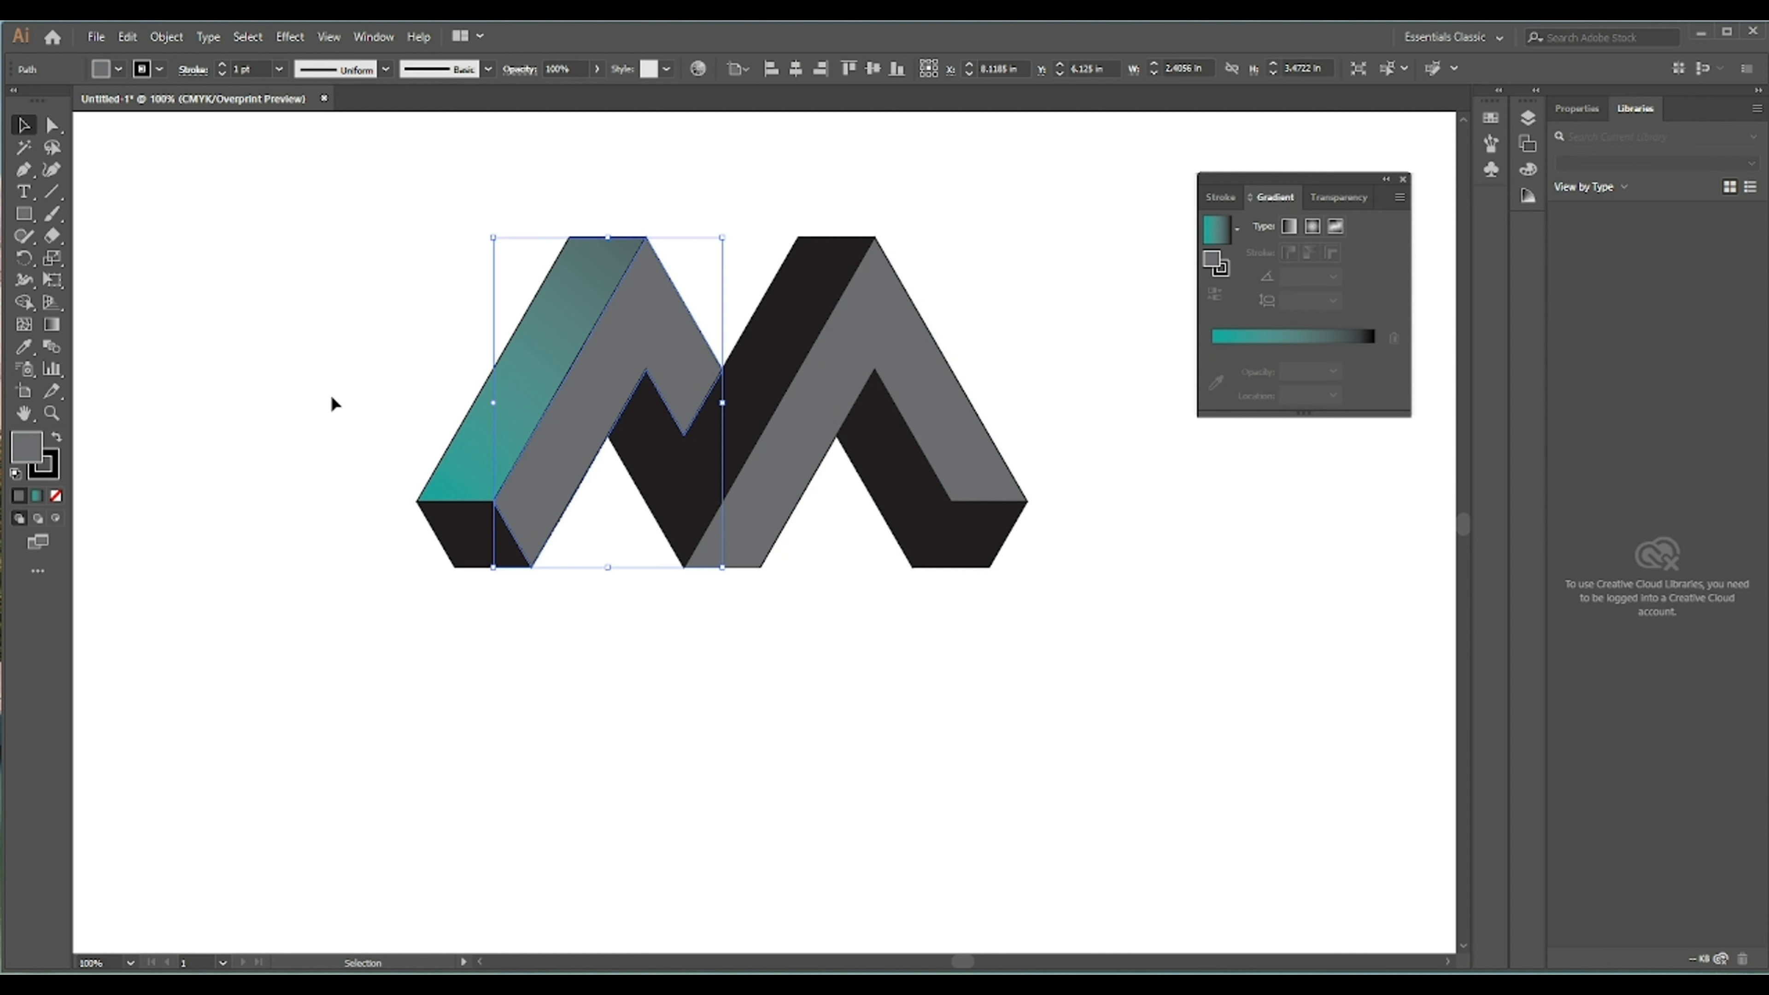
click(23, 347)
click(516, 402)
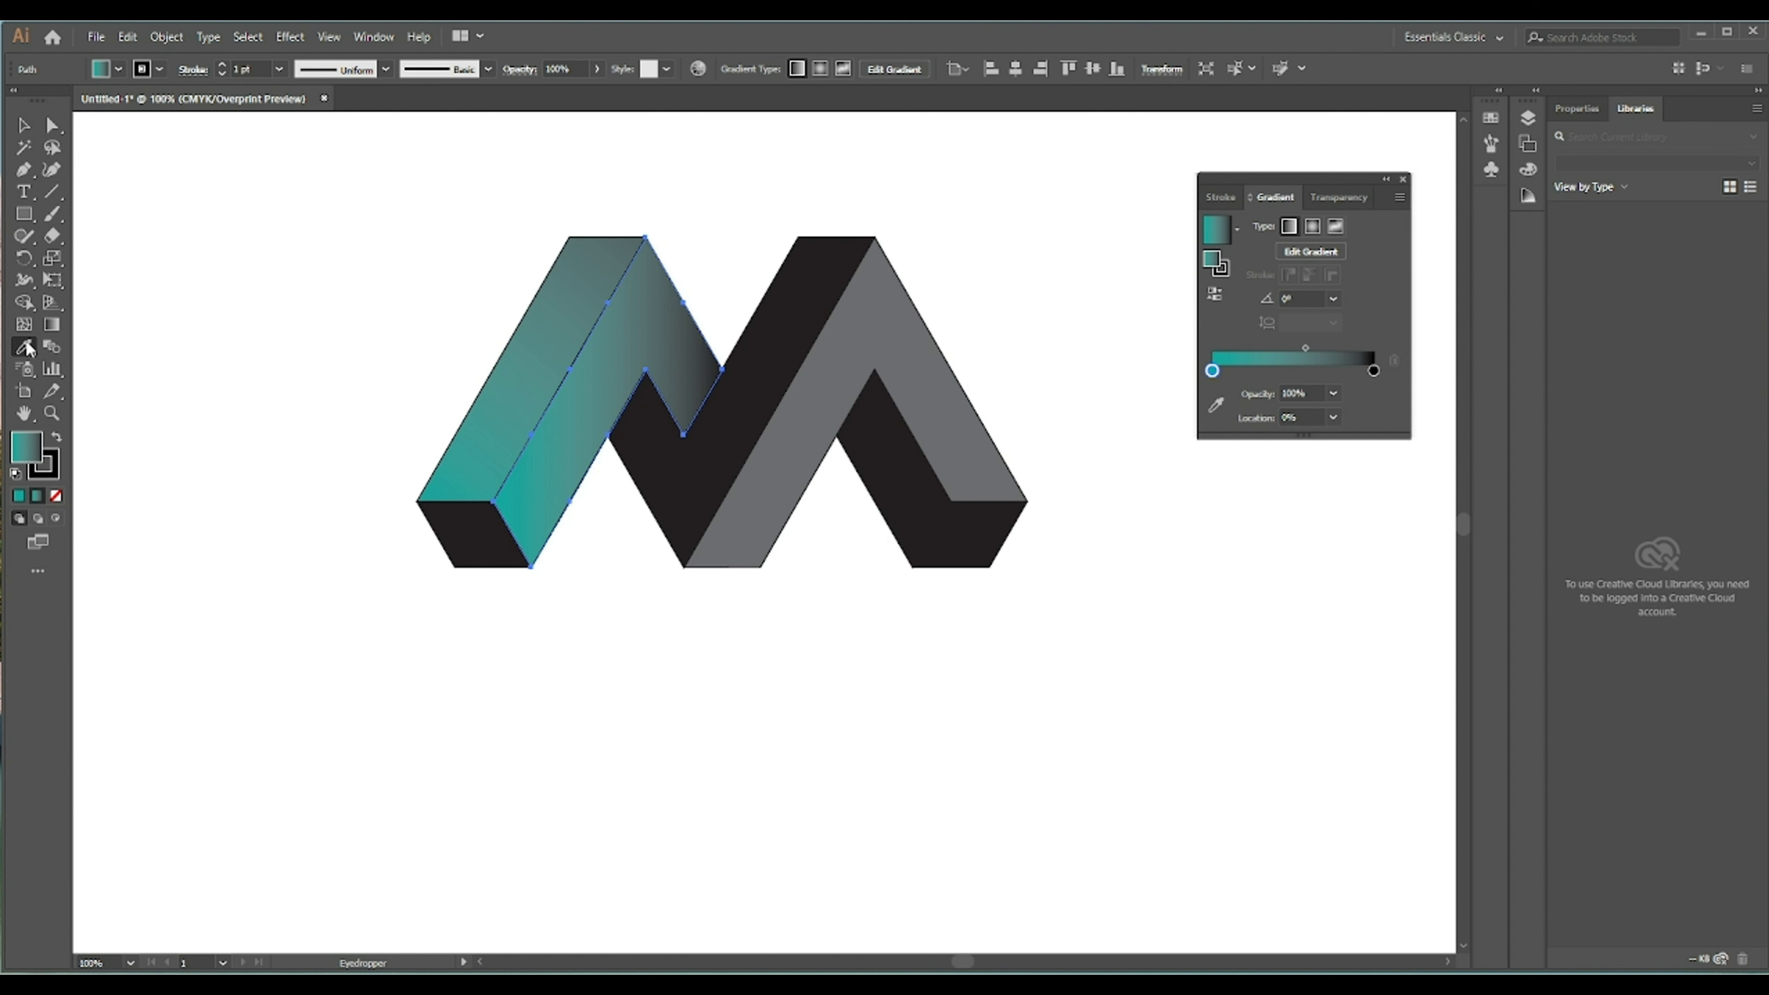
click(52, 324)
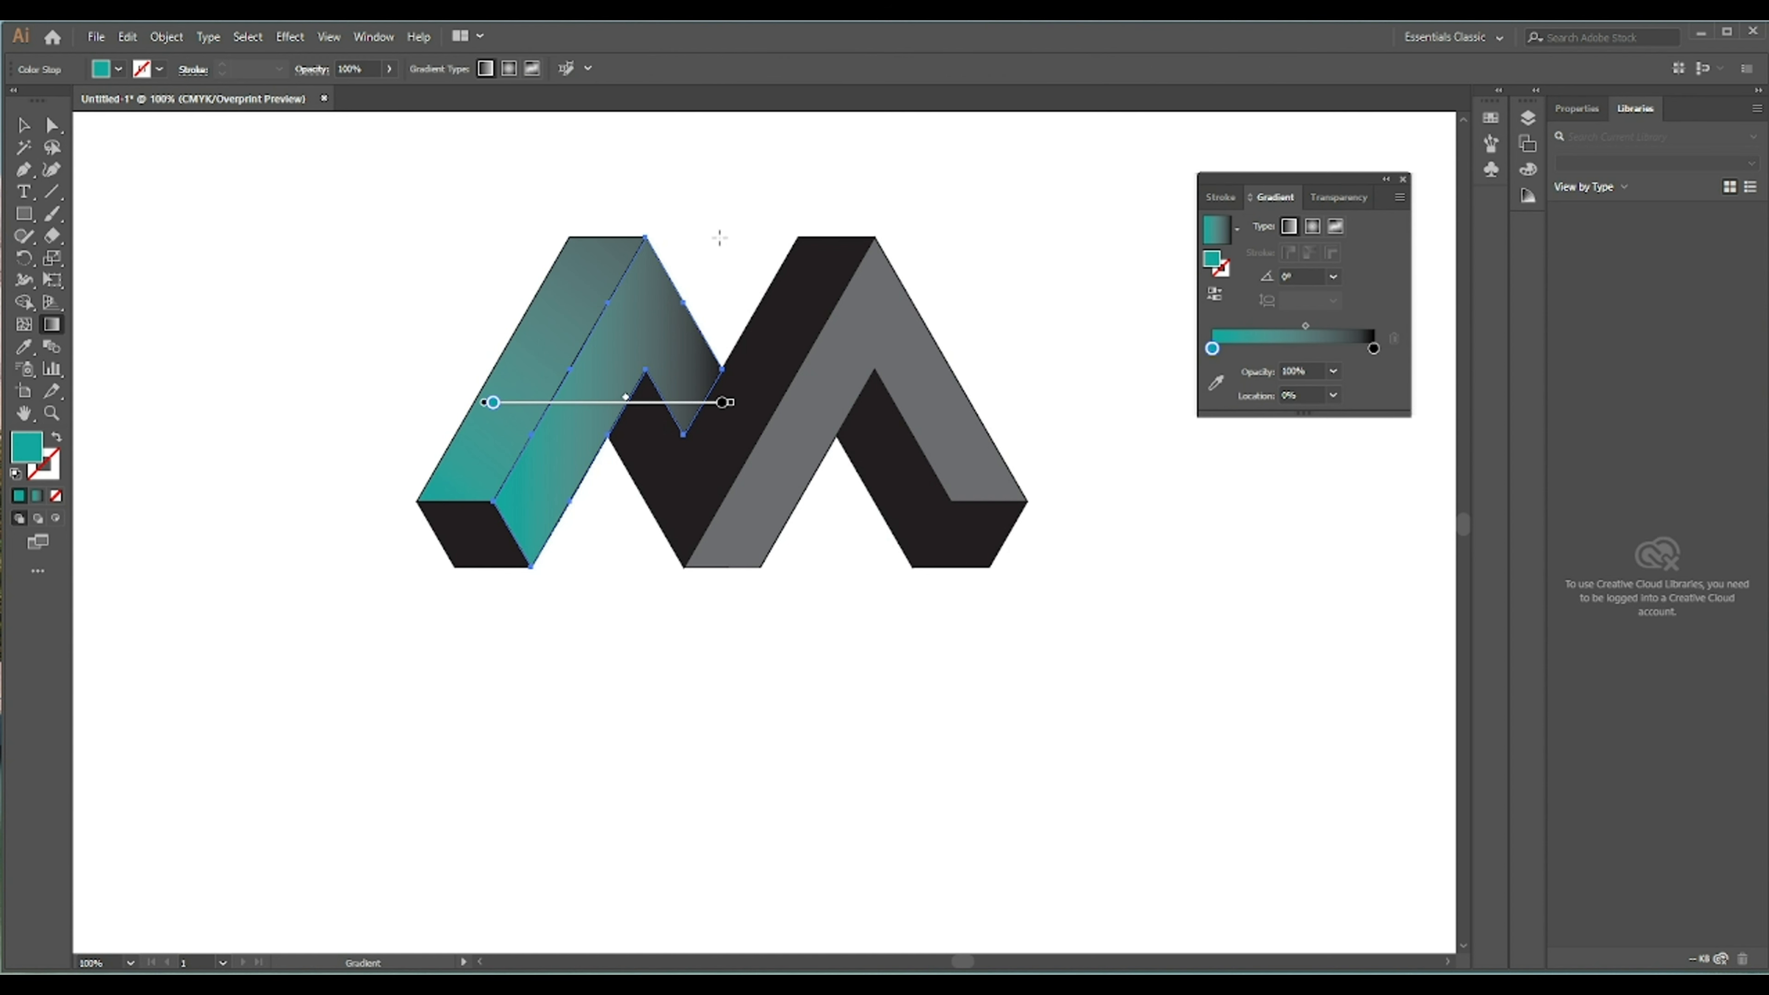
drag(719, 238, 446, 672)
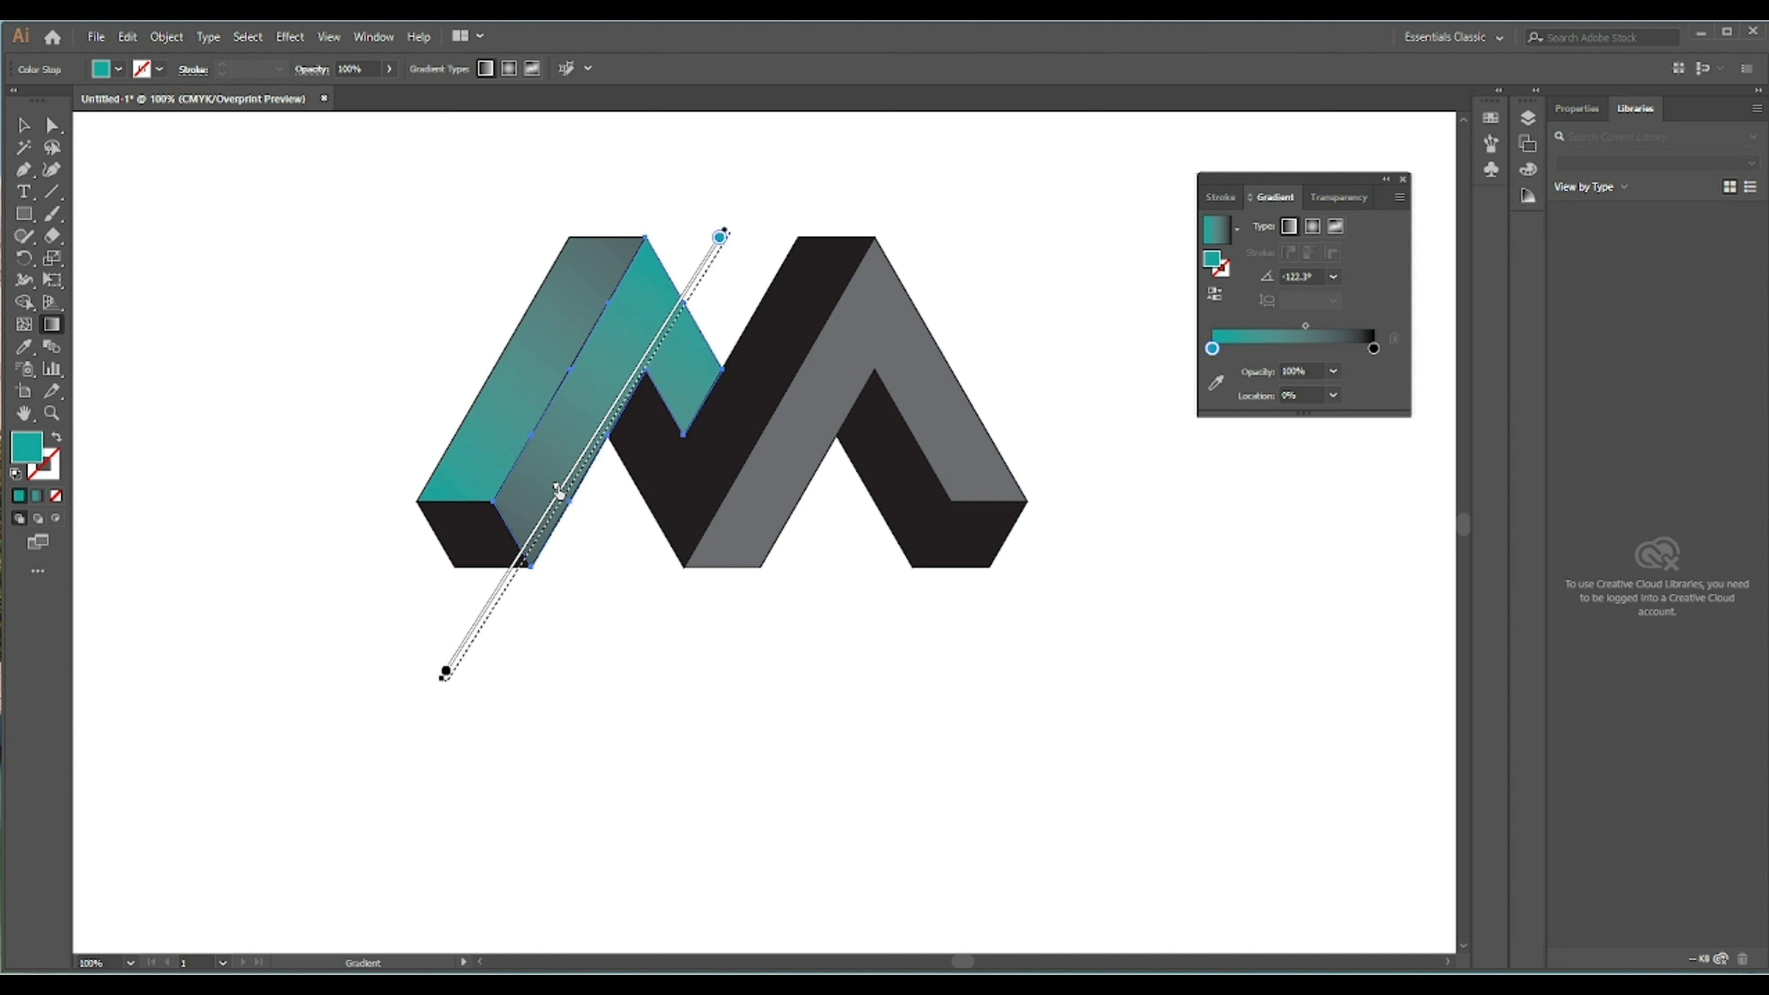
drag(550, 516, 546, 515)
key(v)
click(438, 283)
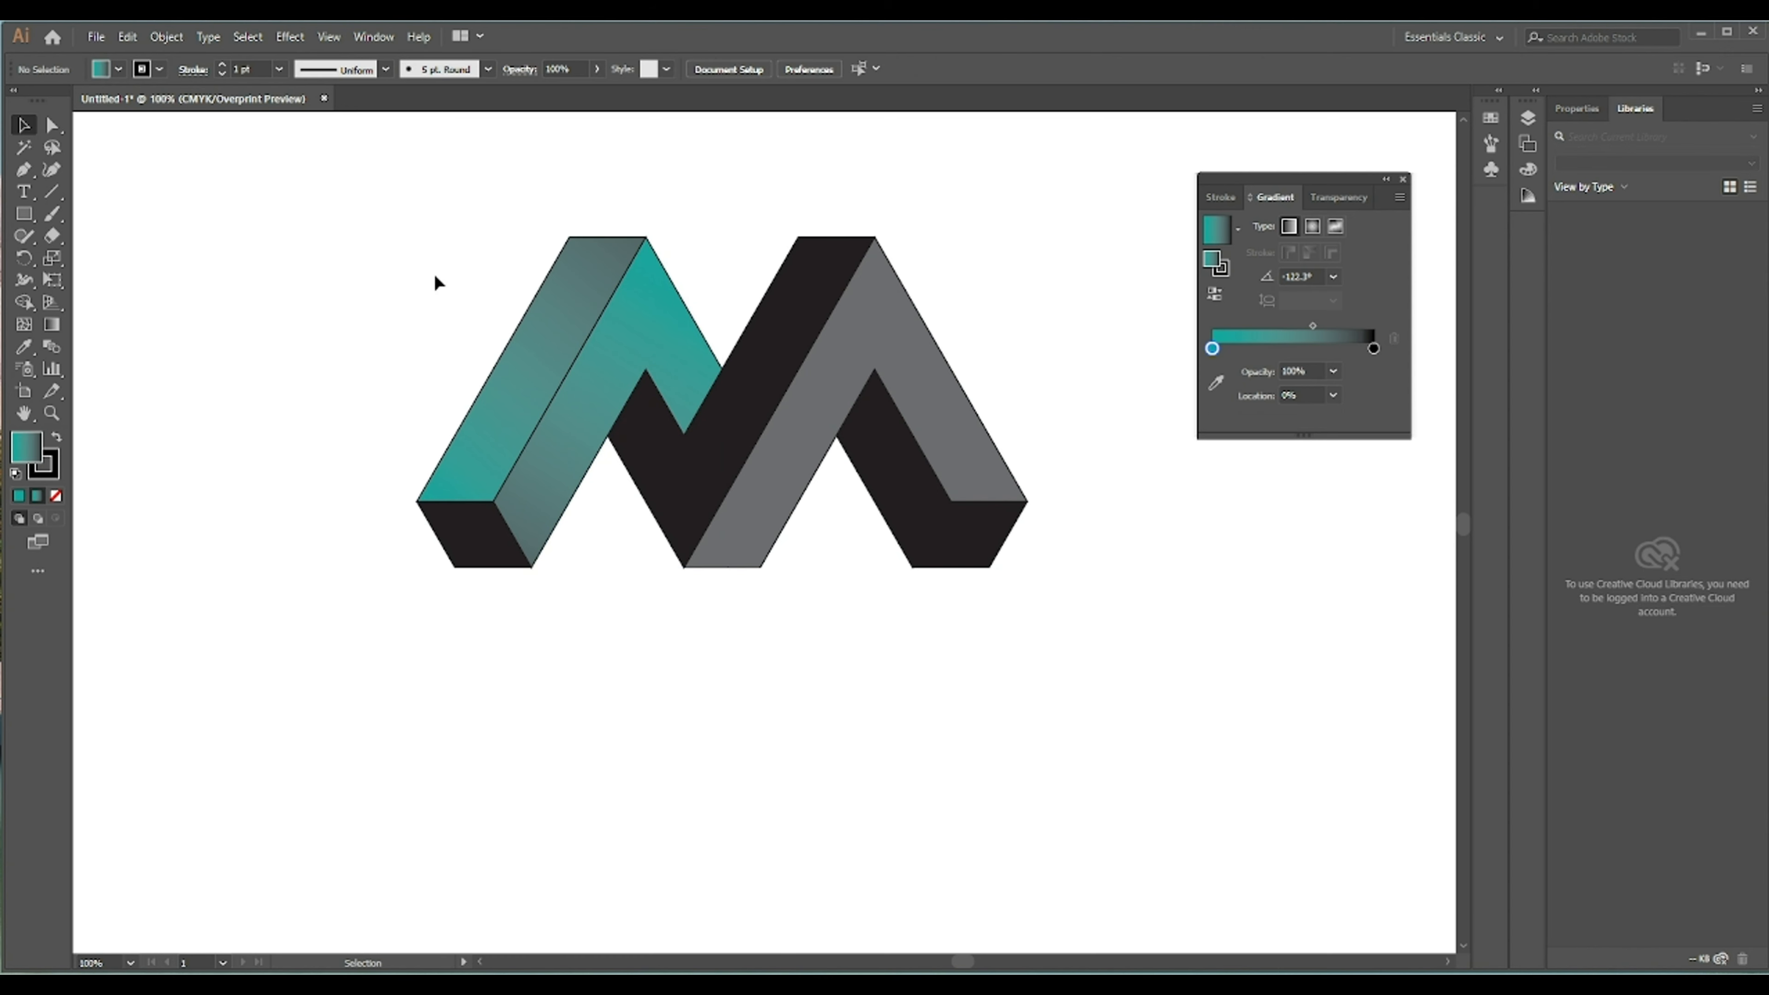
- Apply the teal gradient to the second black bar and angle it diagonally up to the right
click(728, 428)
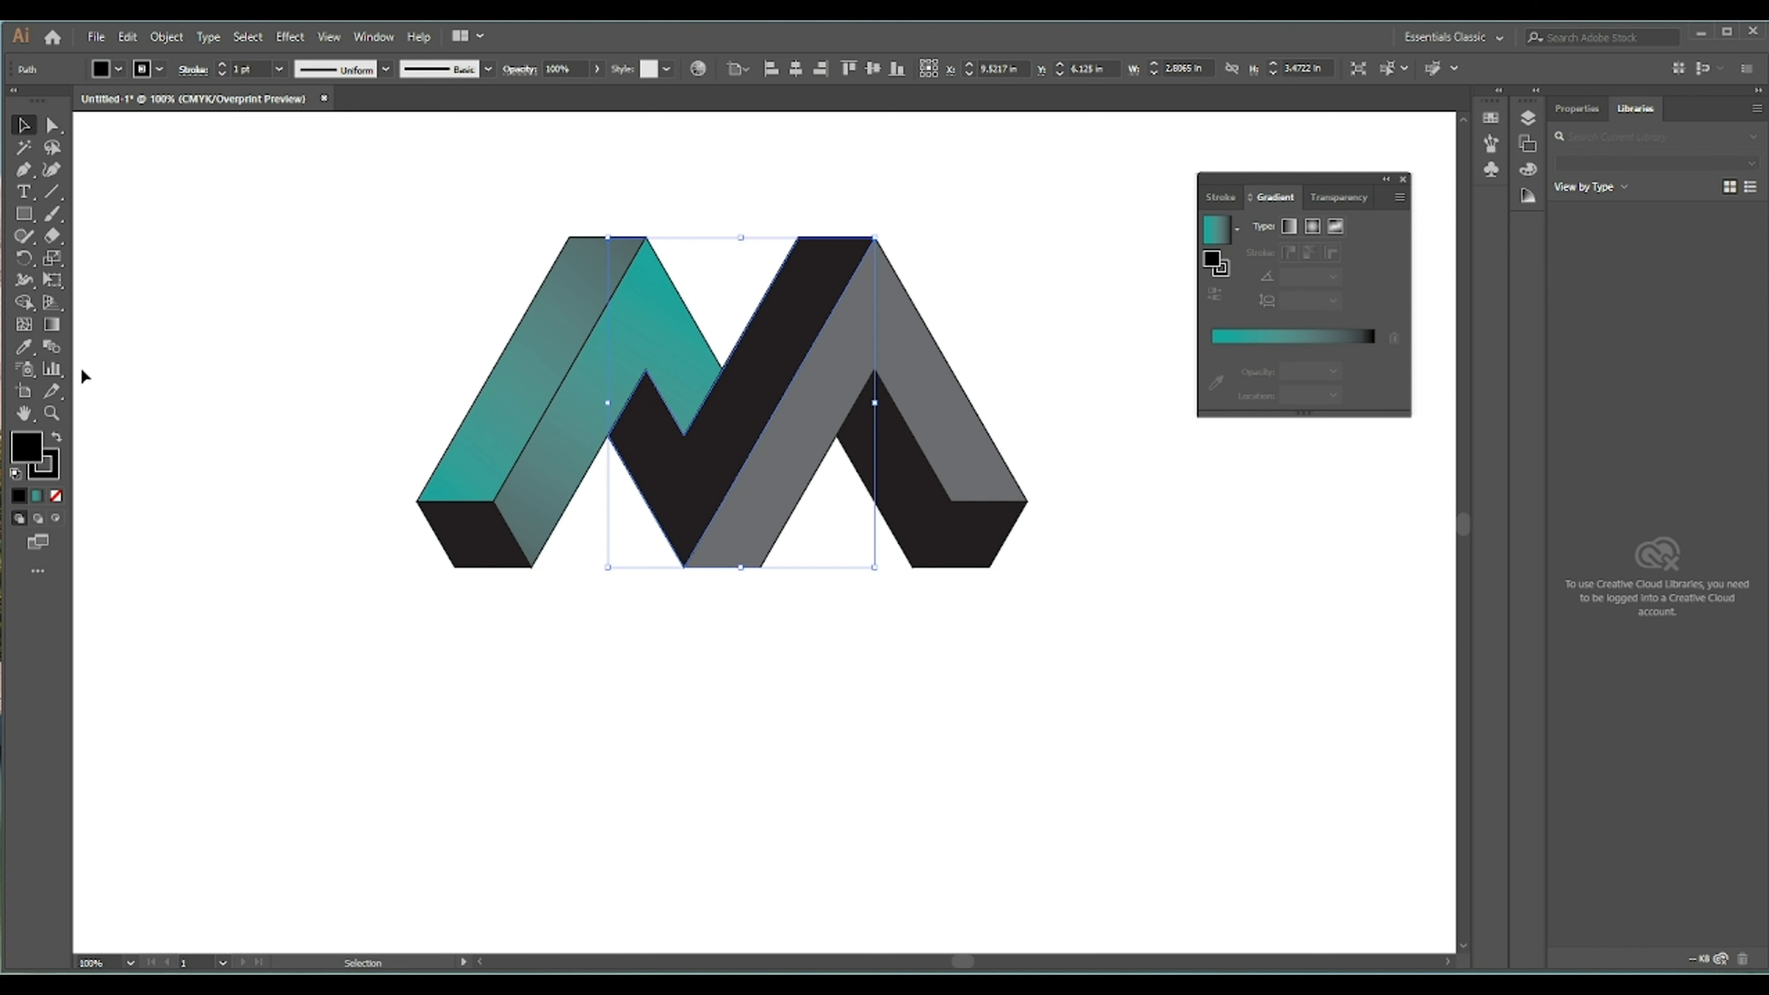
click(24, 347)
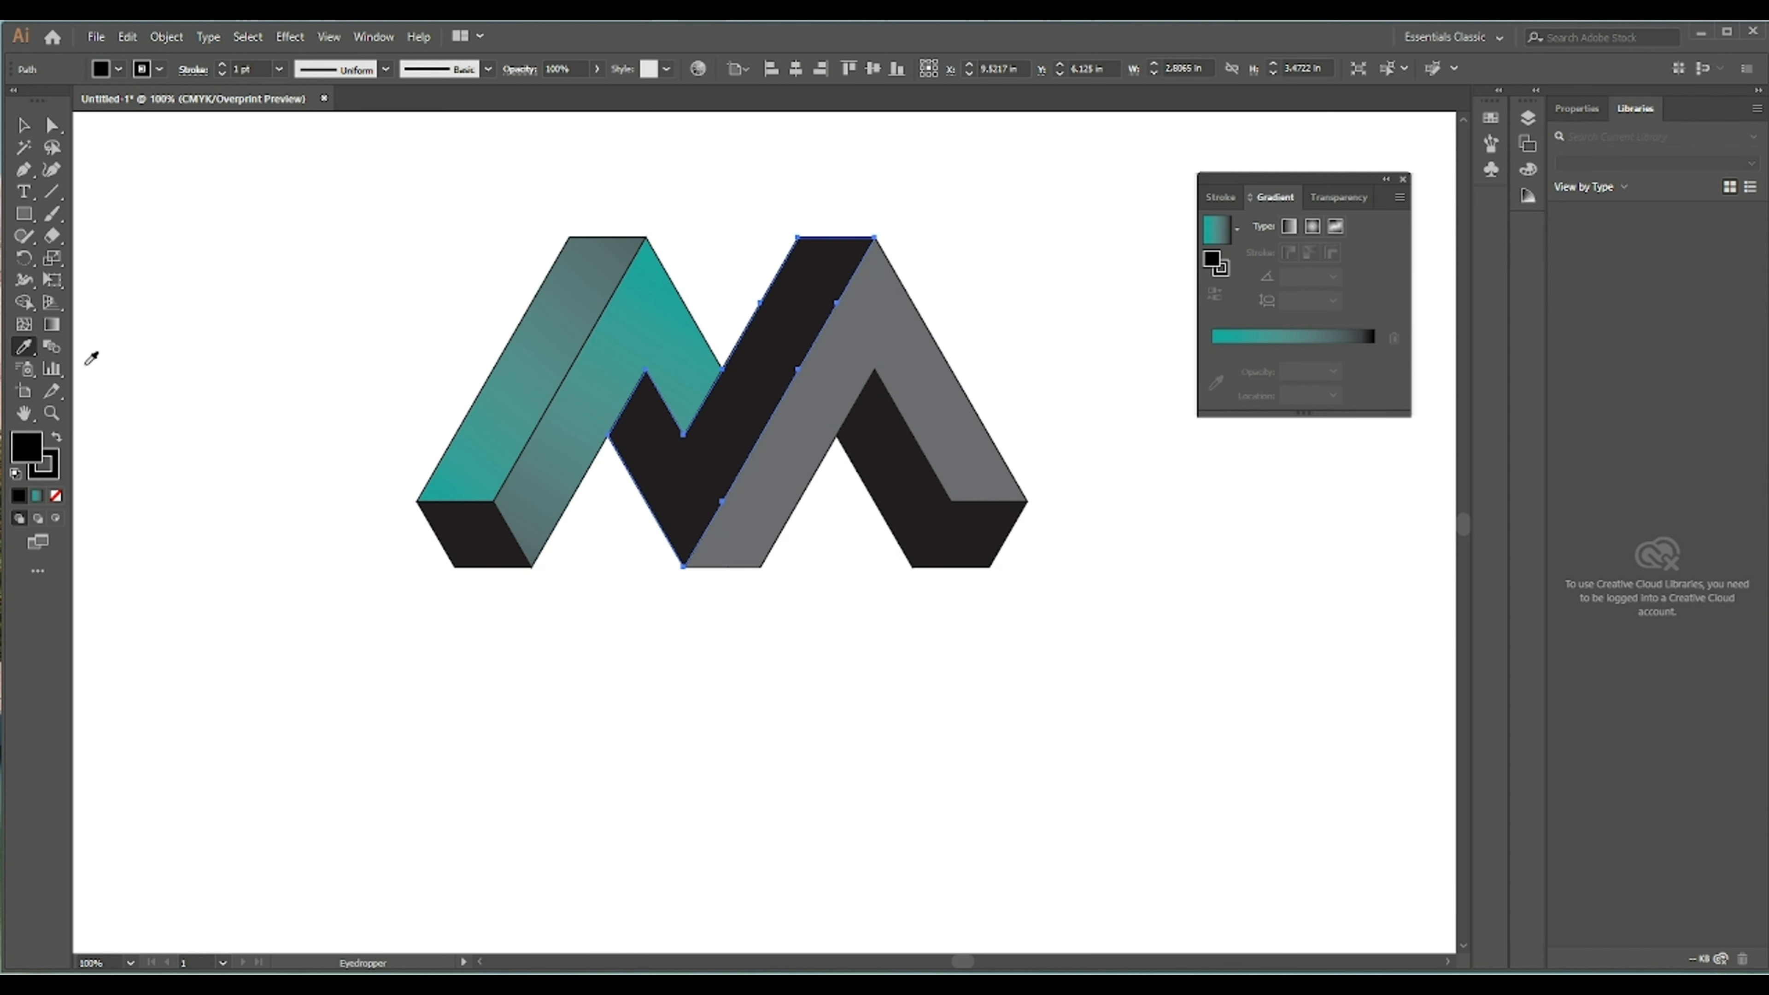
click(486, 439)
click(54, 328)
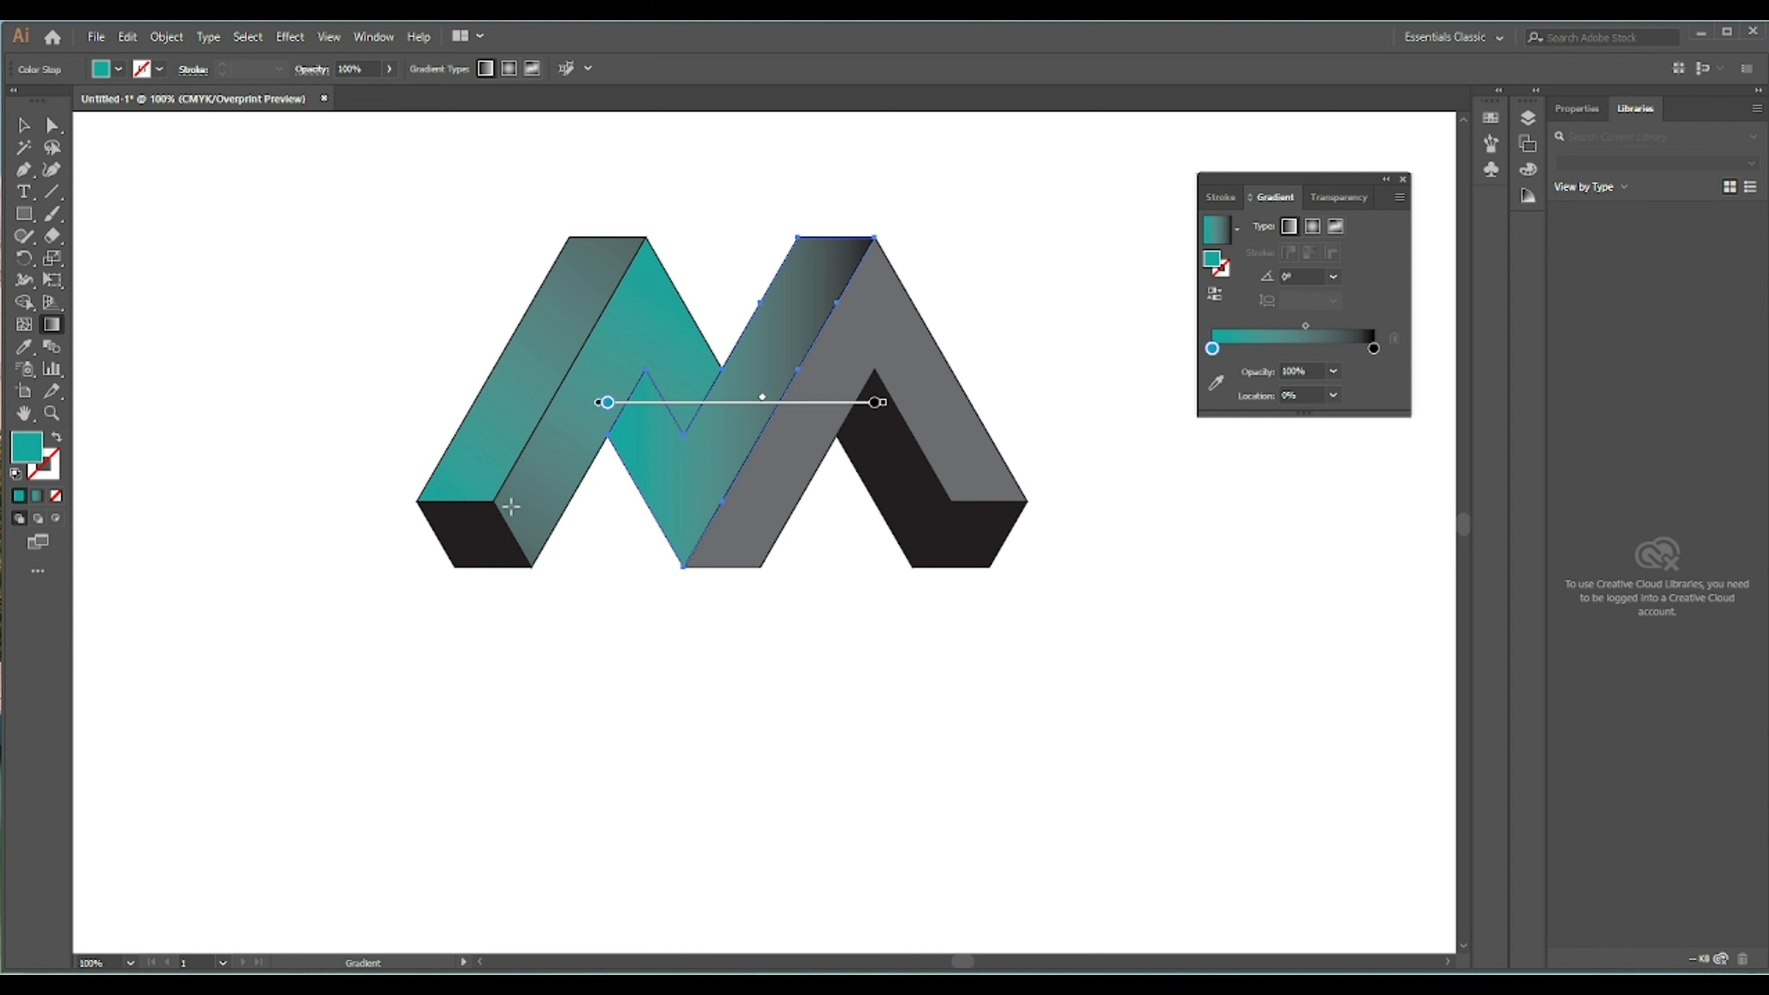
drag(510, 506, 1006, 179)
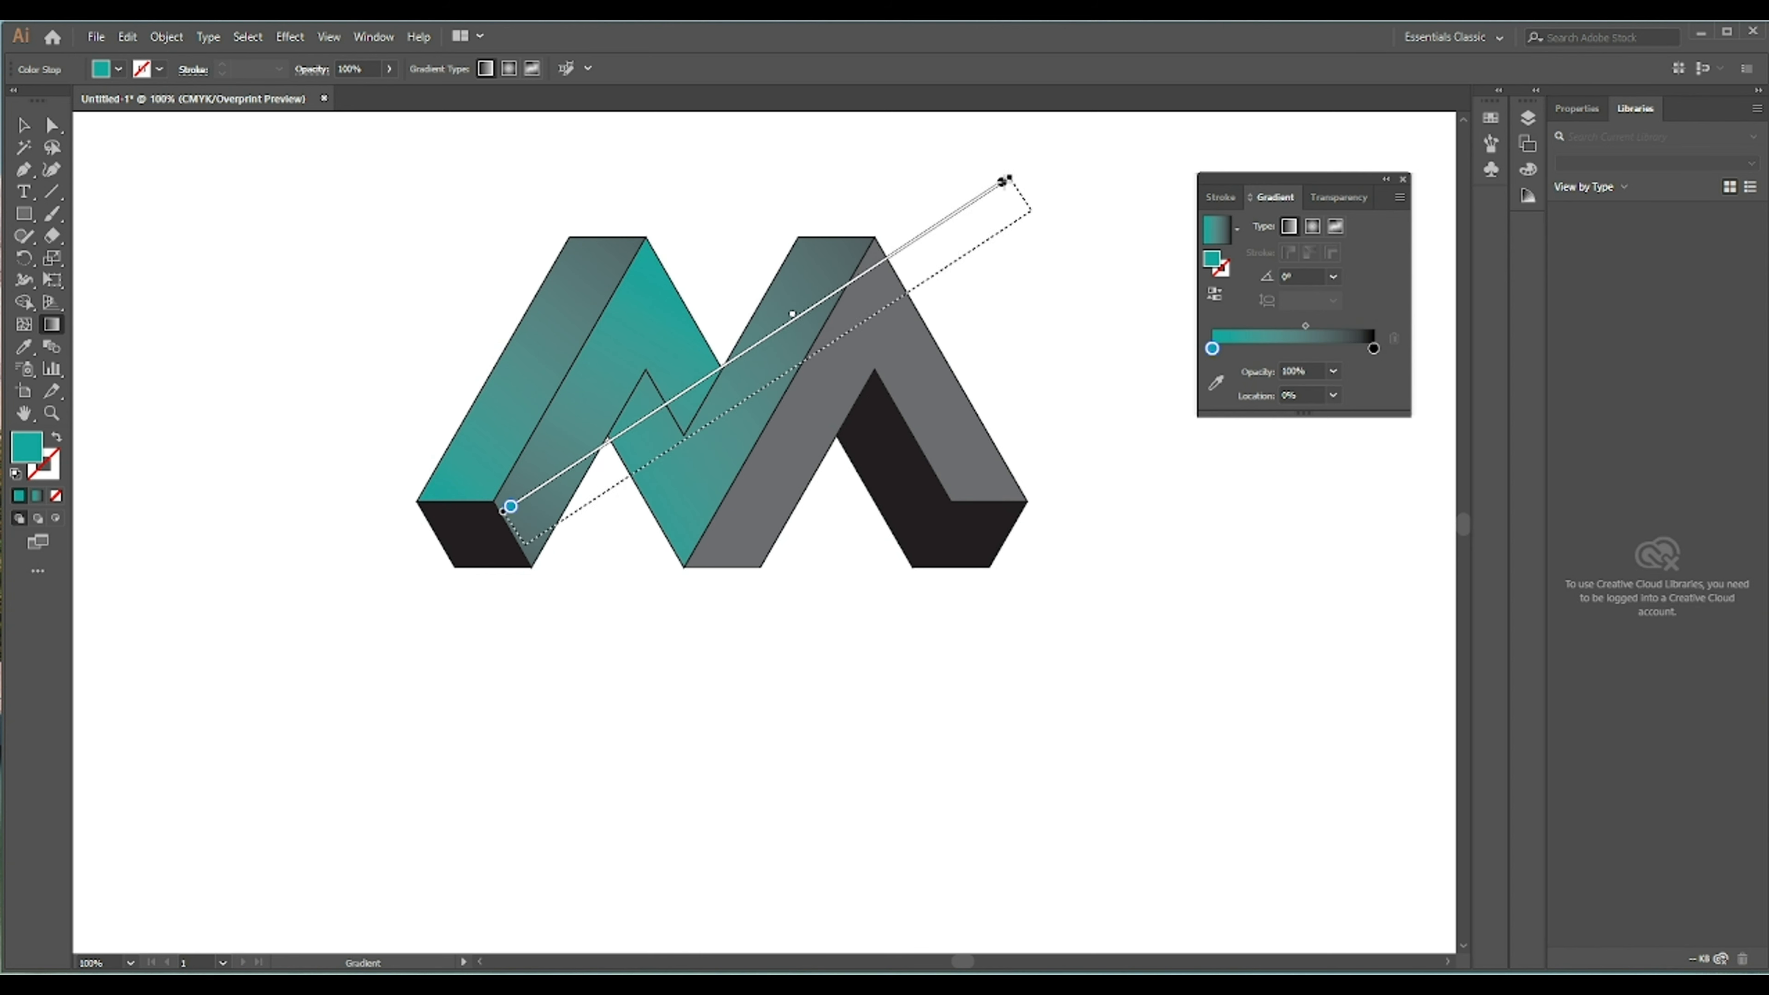
drag(796, 320, 786, 325)
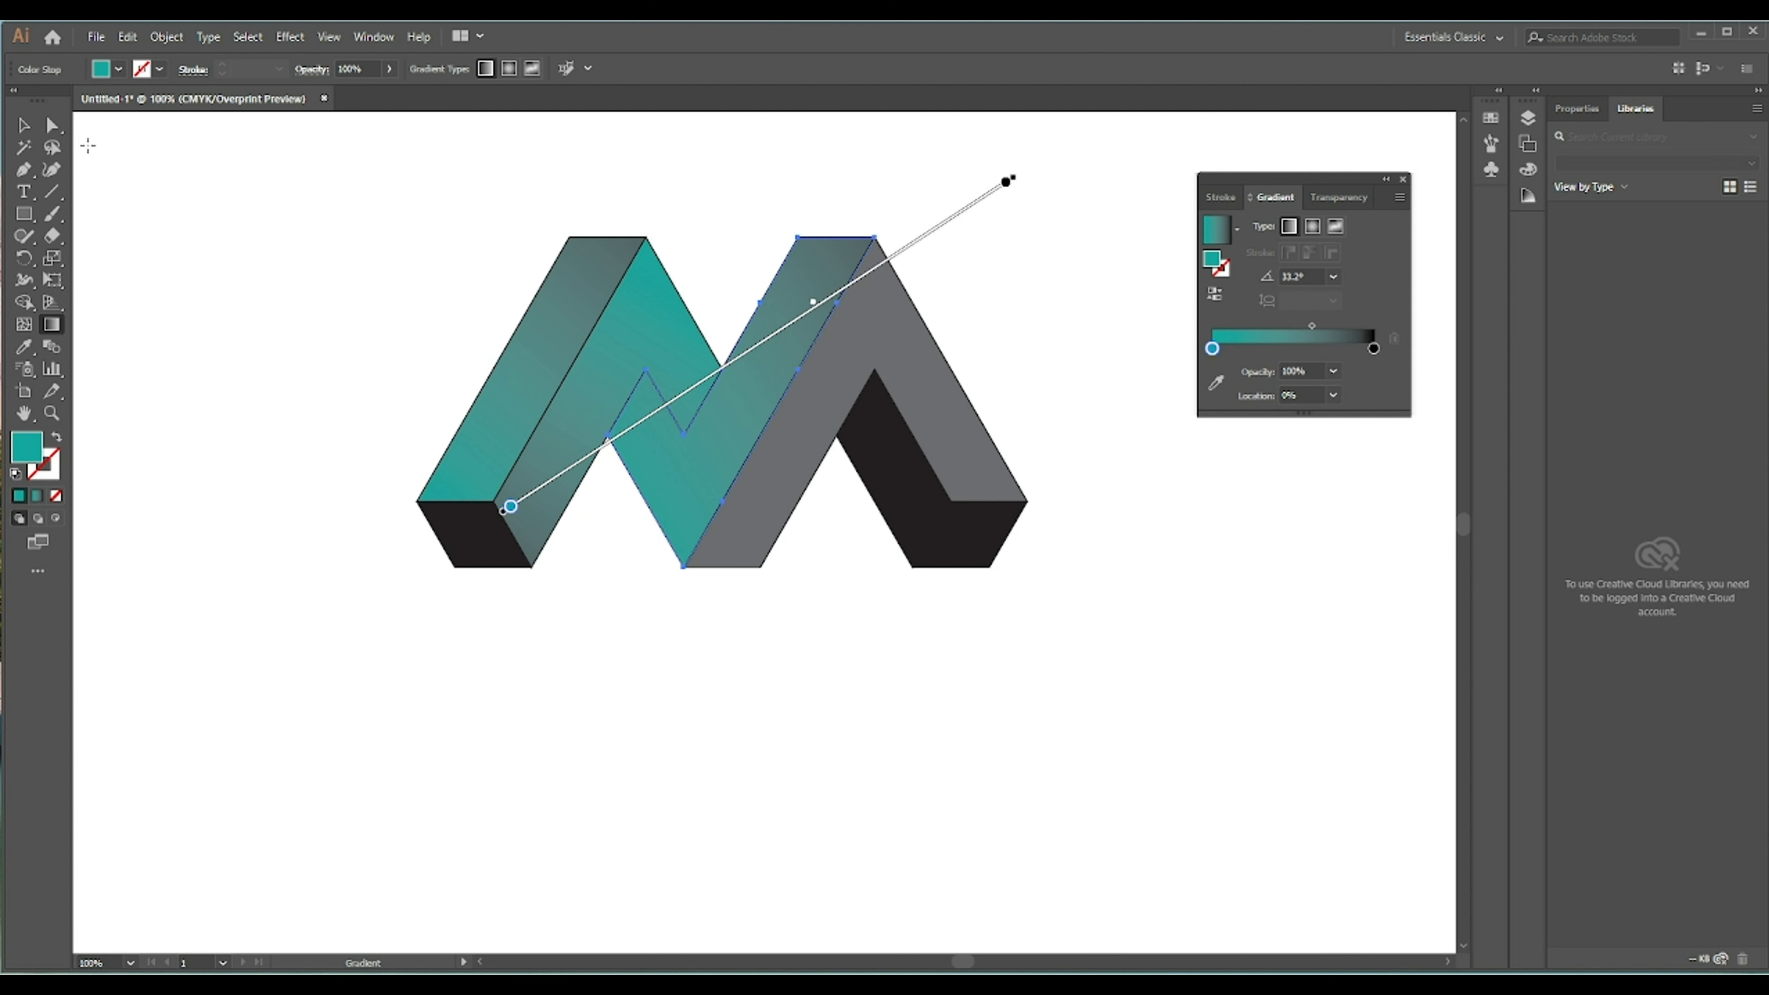
click(23, 125)
click(561, 214)
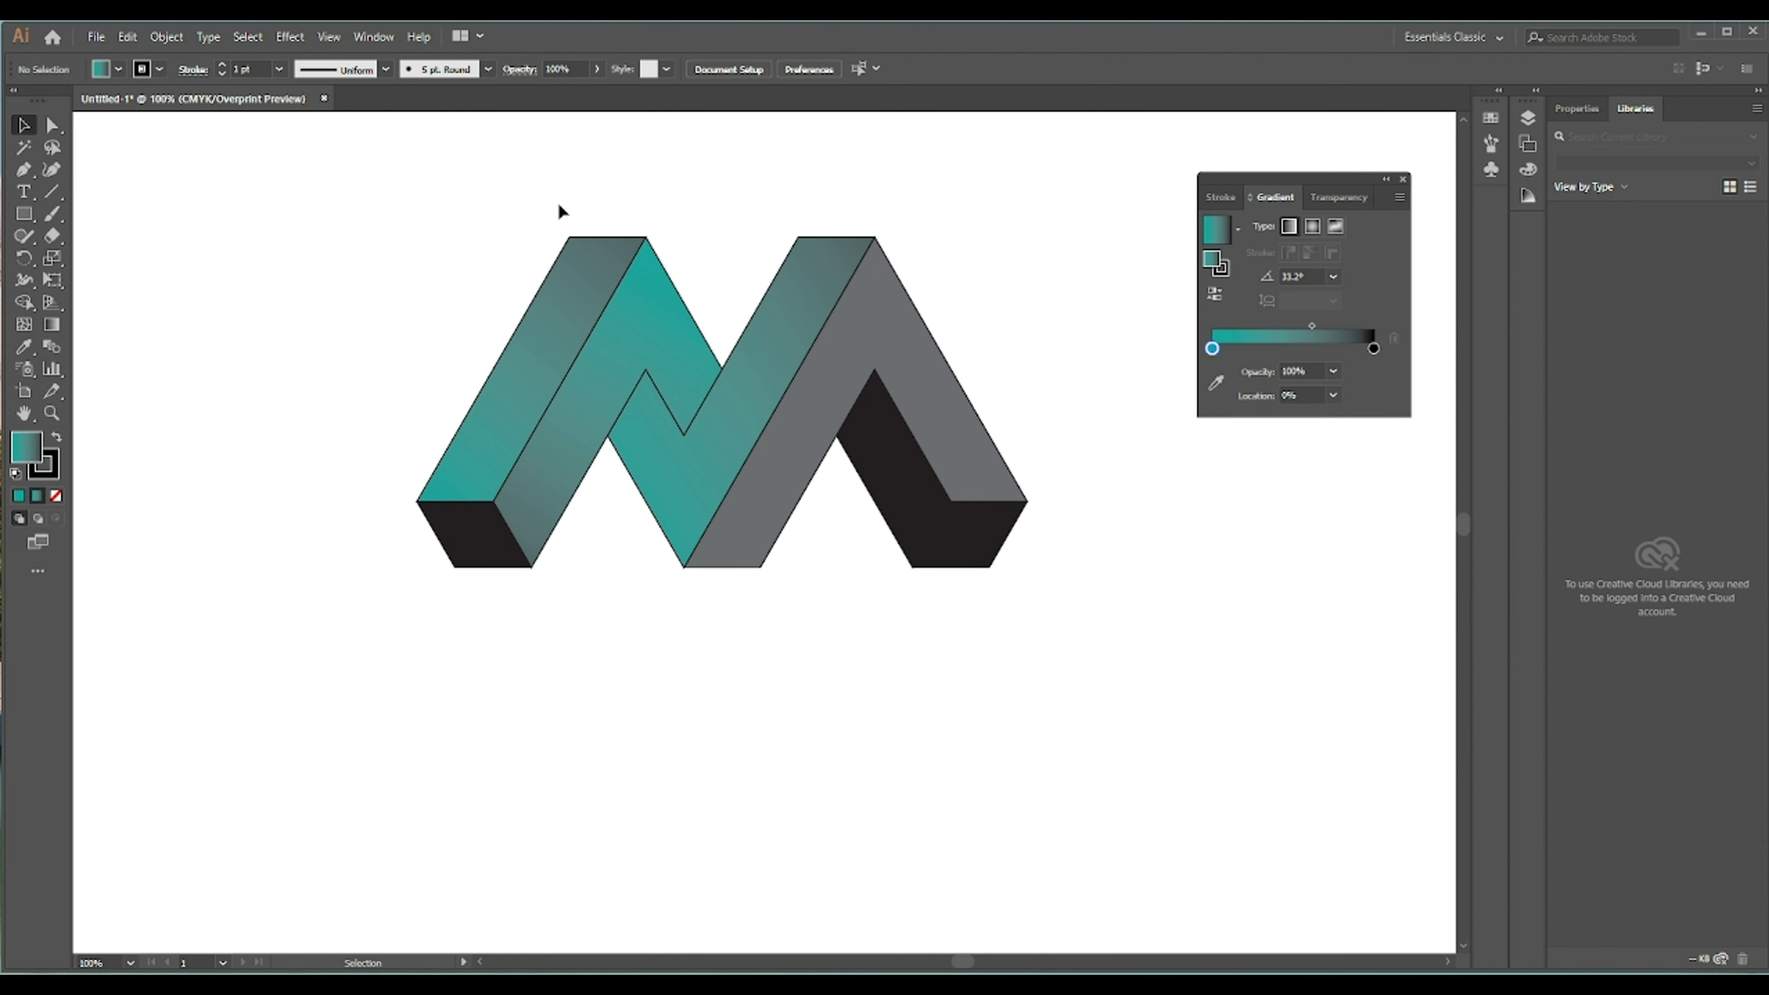
- Apply the teal gradient to the right peak's gray face and redirect it diagonally down toward the lower left
click(878, 352)
click(24, 346)
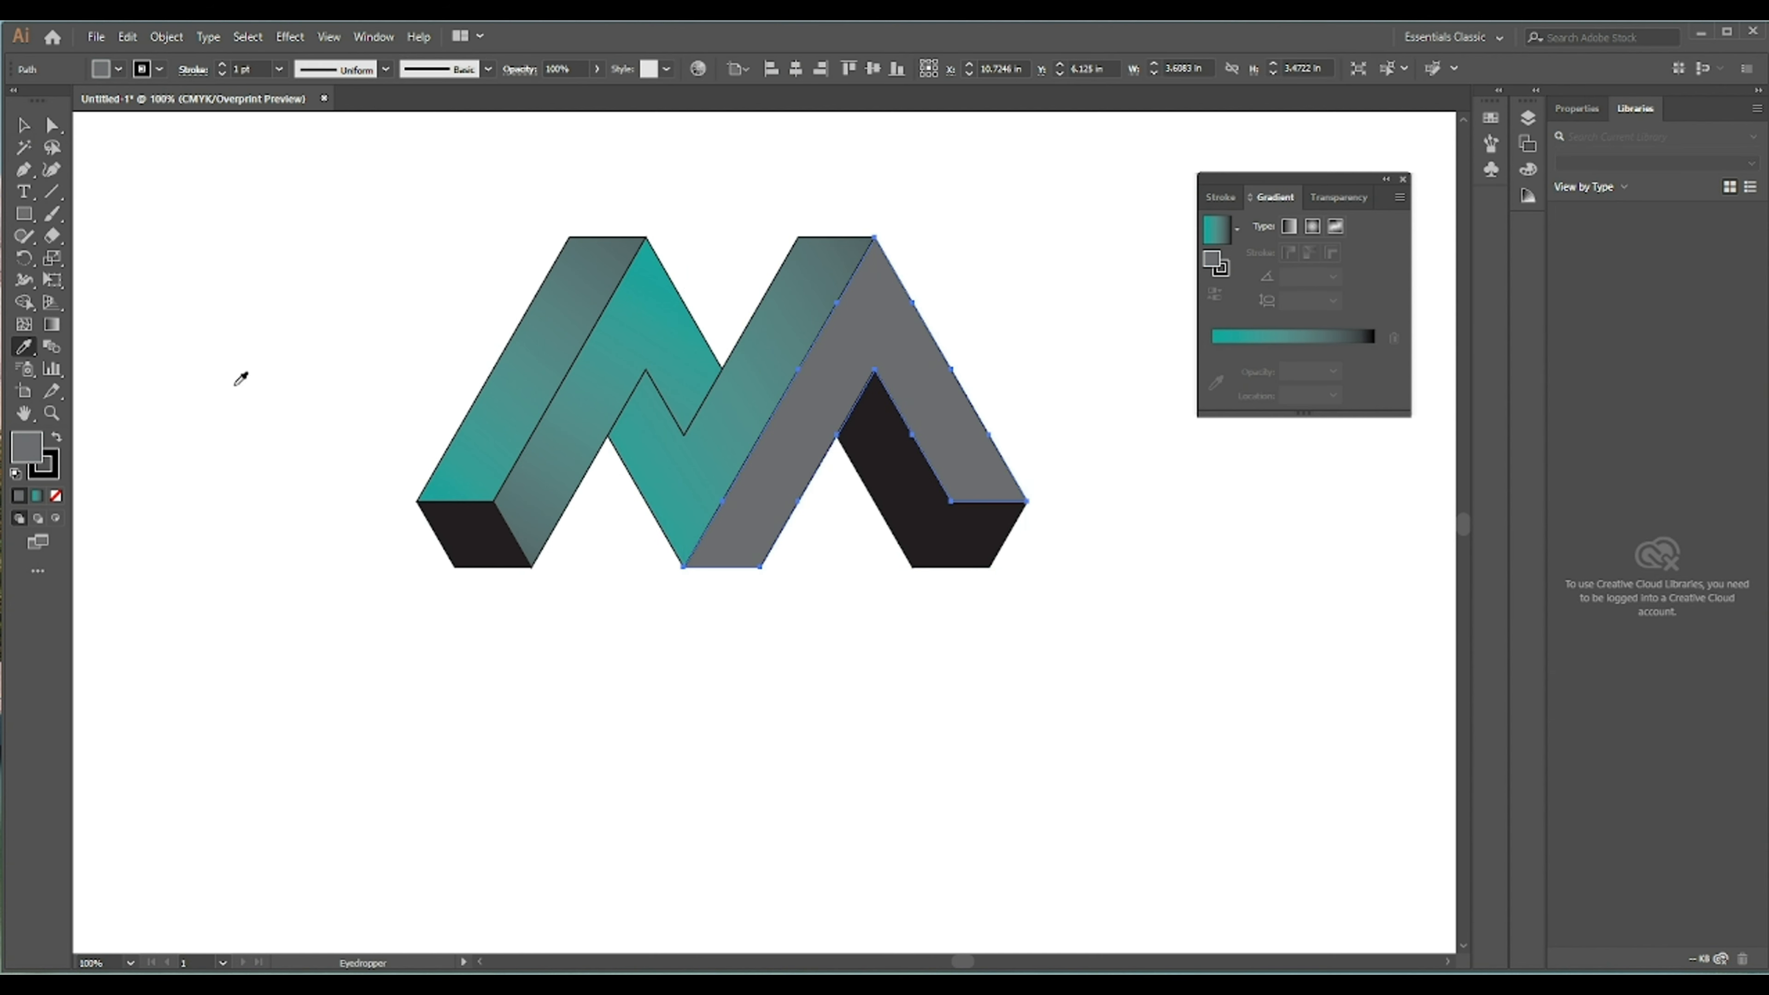
click(649, 351)
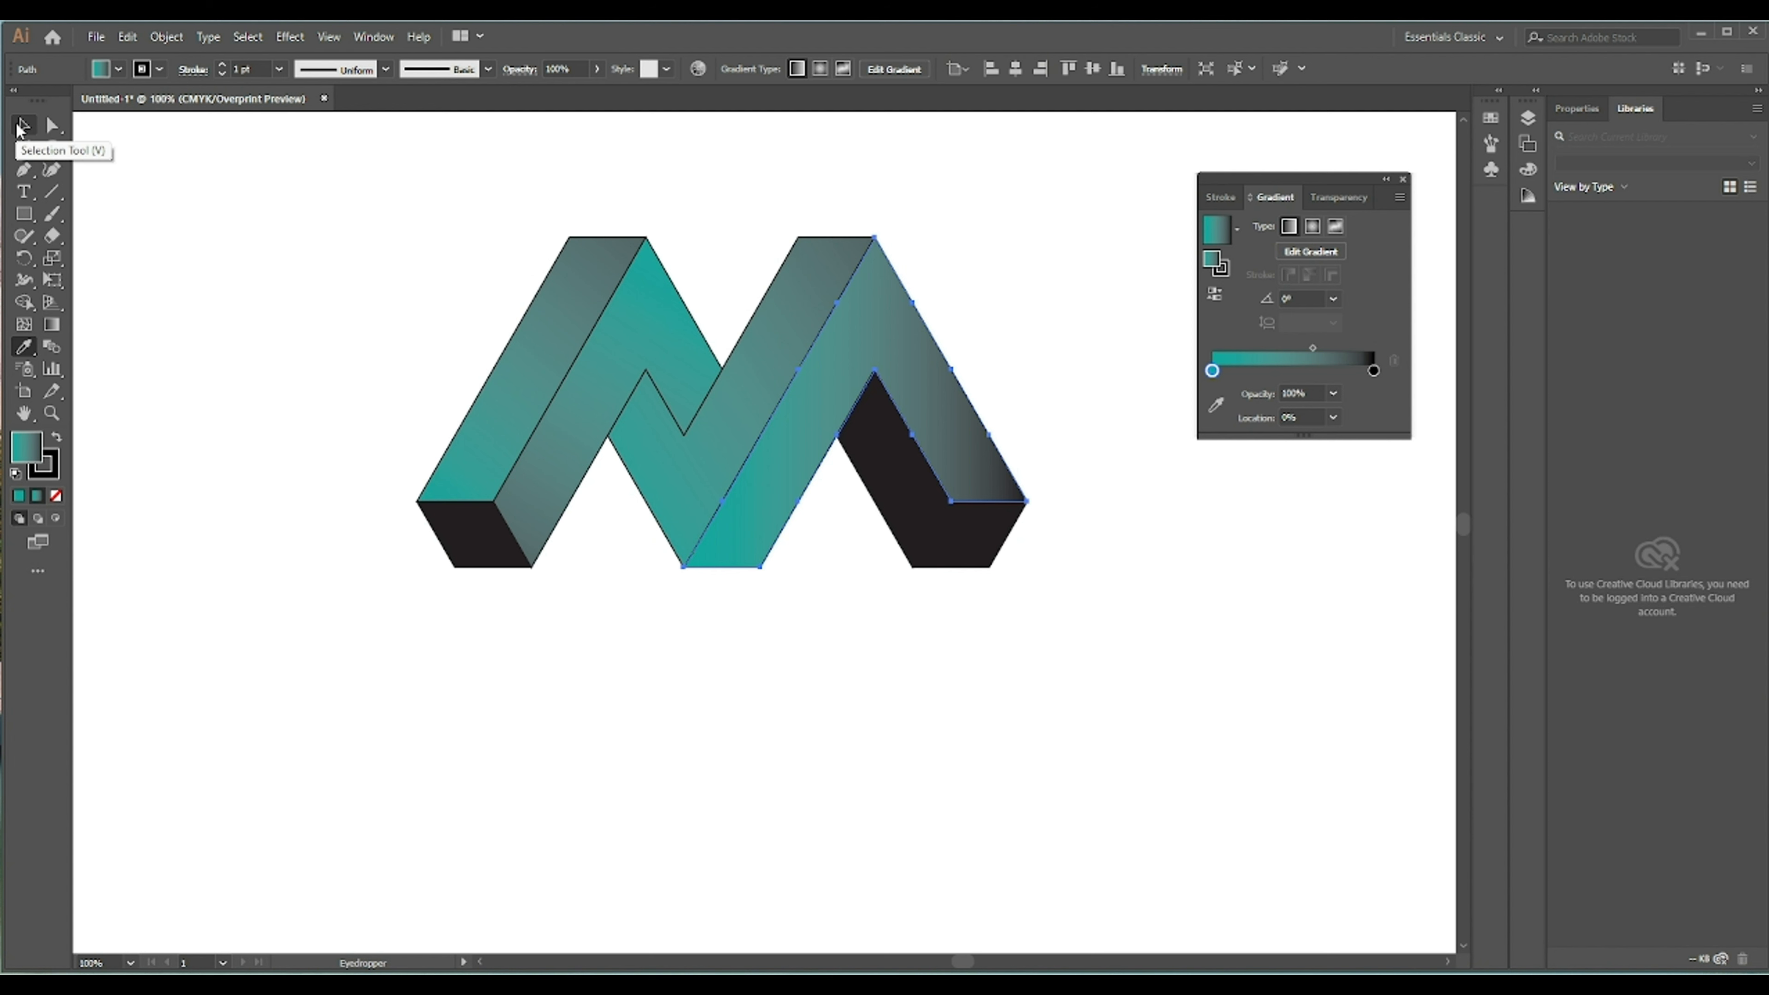
click(23, 126)
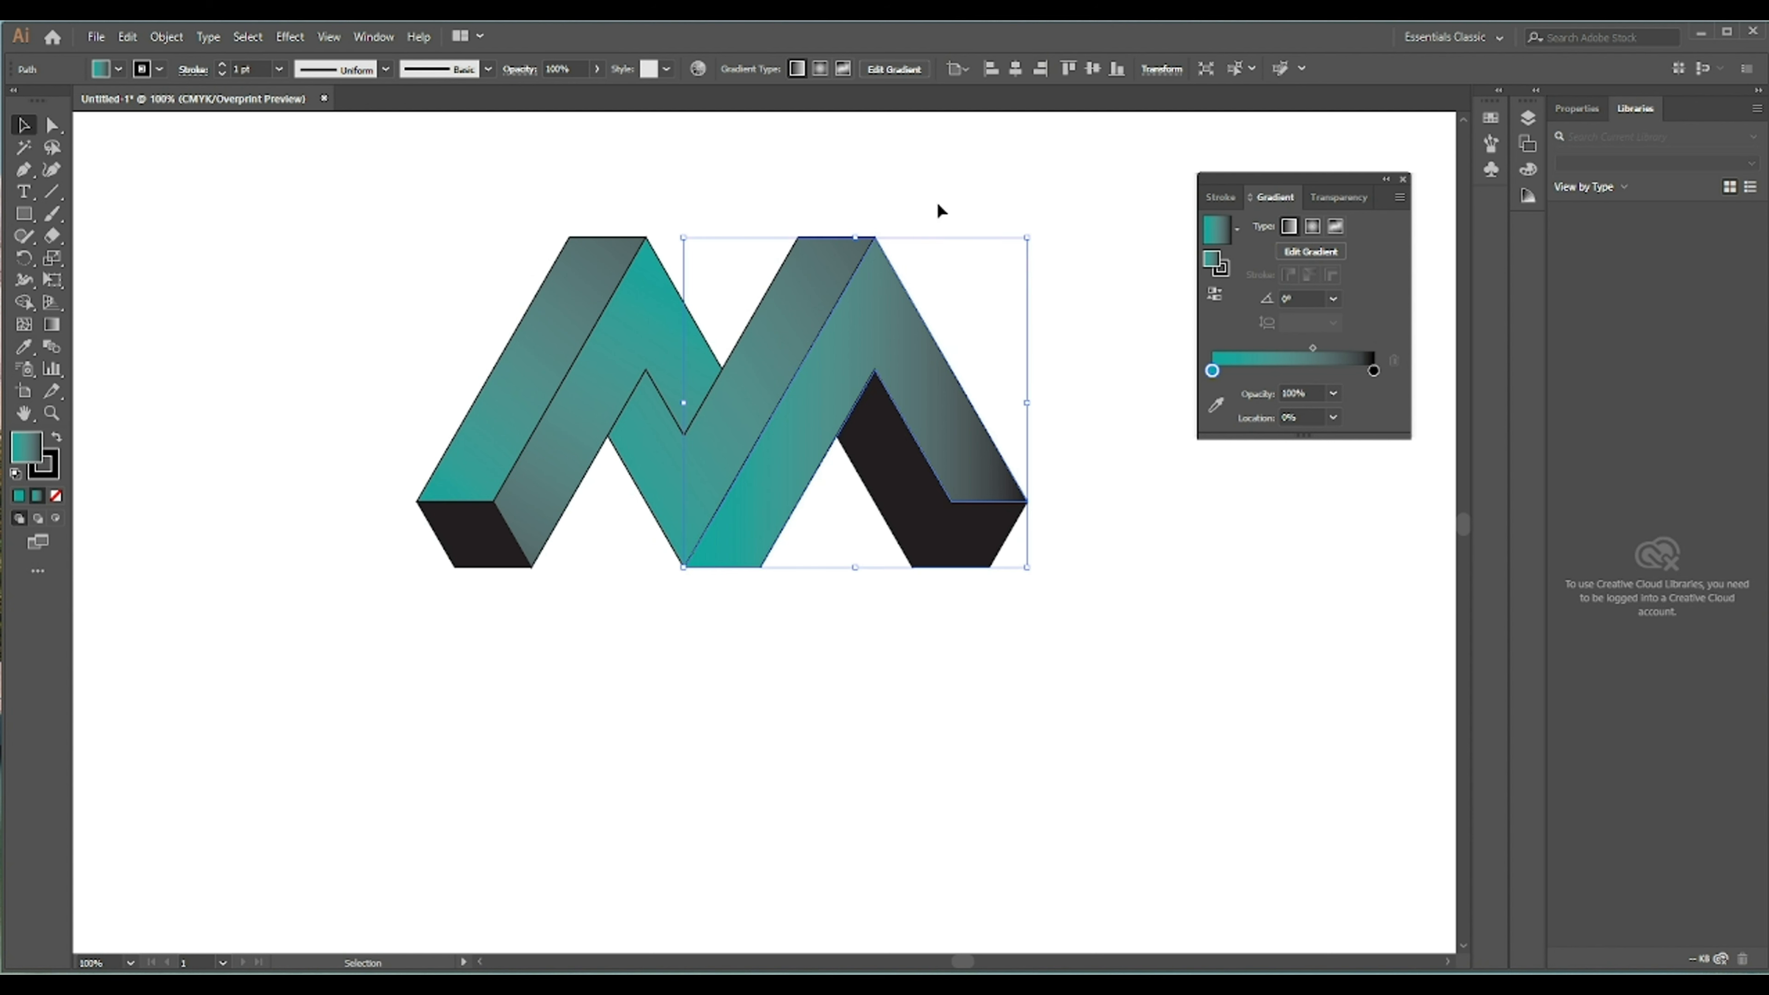
click(52, 324)
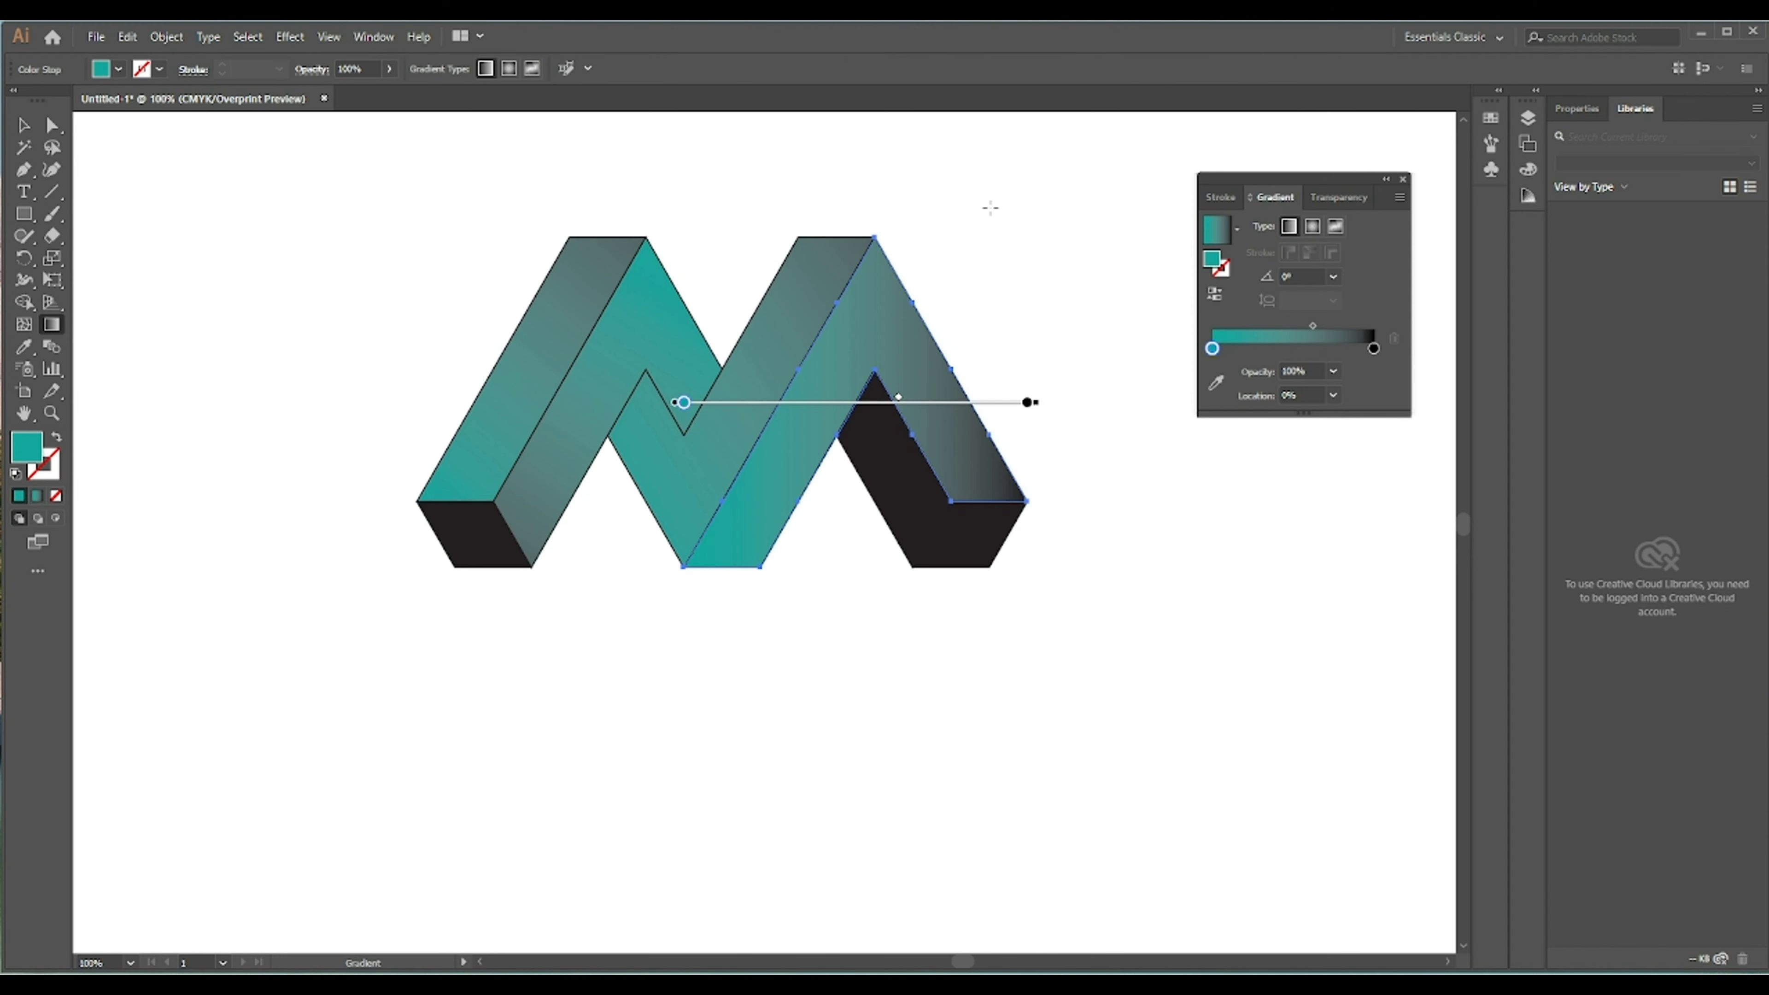
drag(990, 207, 587, 747)
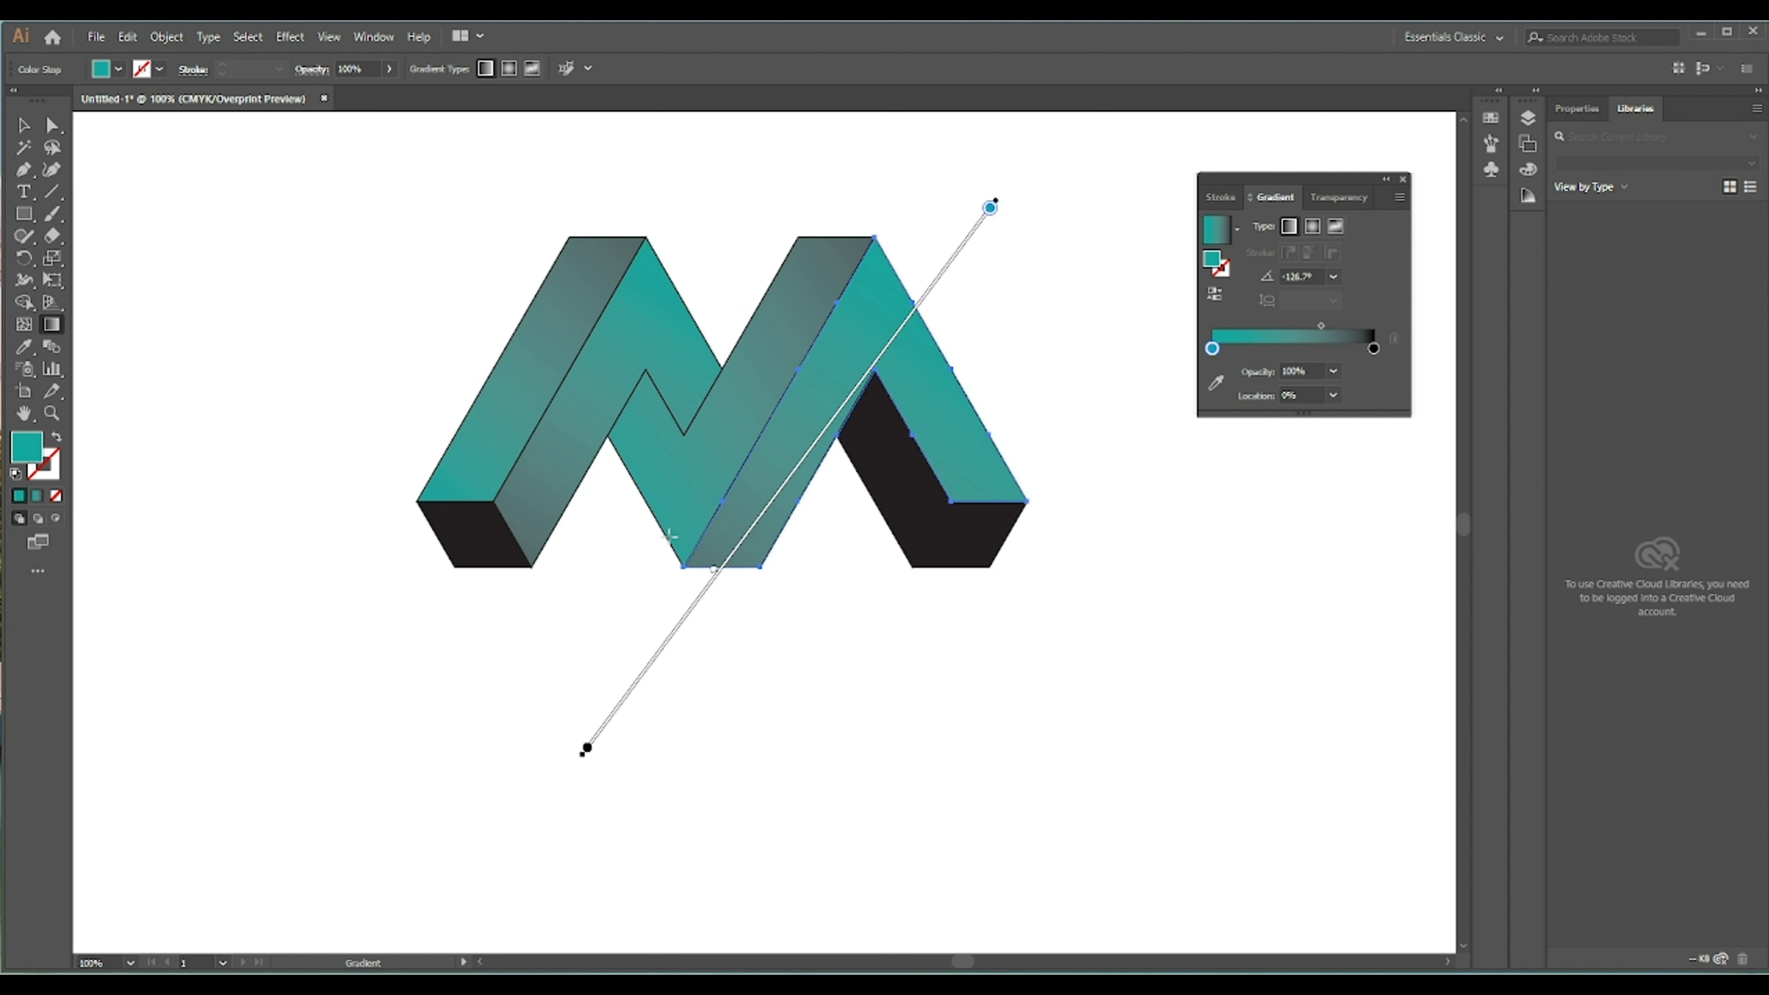
- Eyedrop the teal gradient onto the bottom-left black face and angle it diagonally toward the lower left
click(23, 125)
click(324, 217)
click(482, 540)
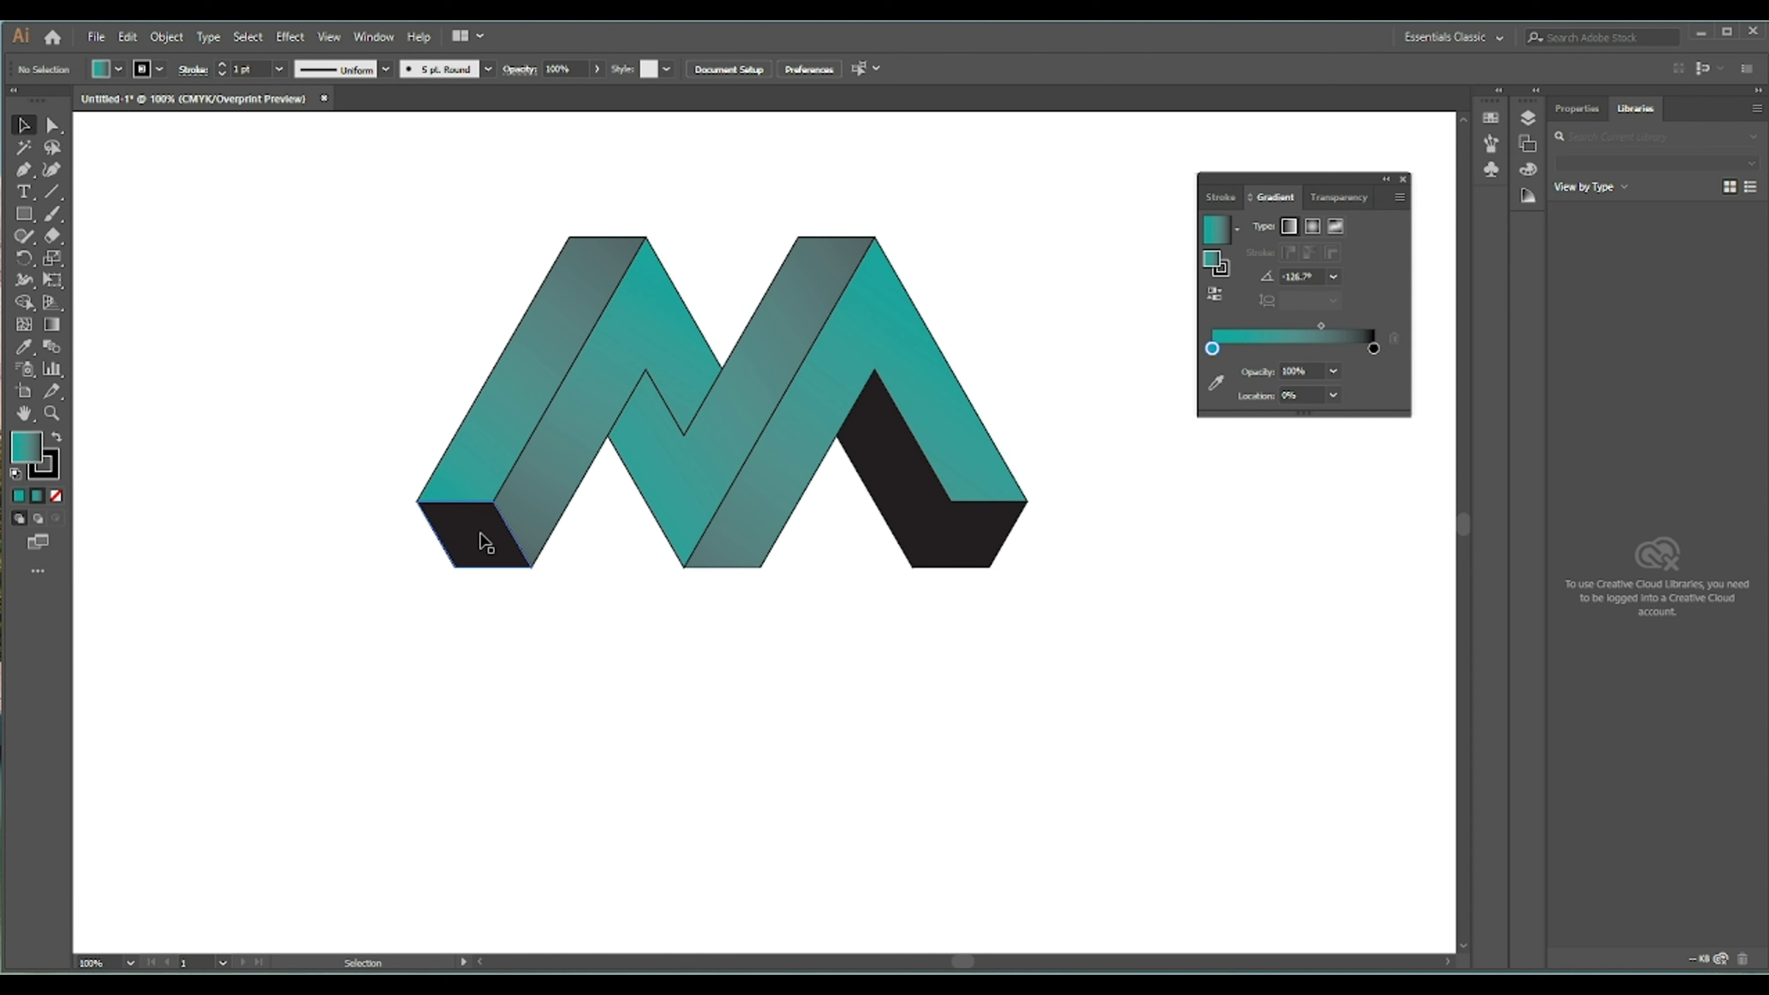
click(23, 347)
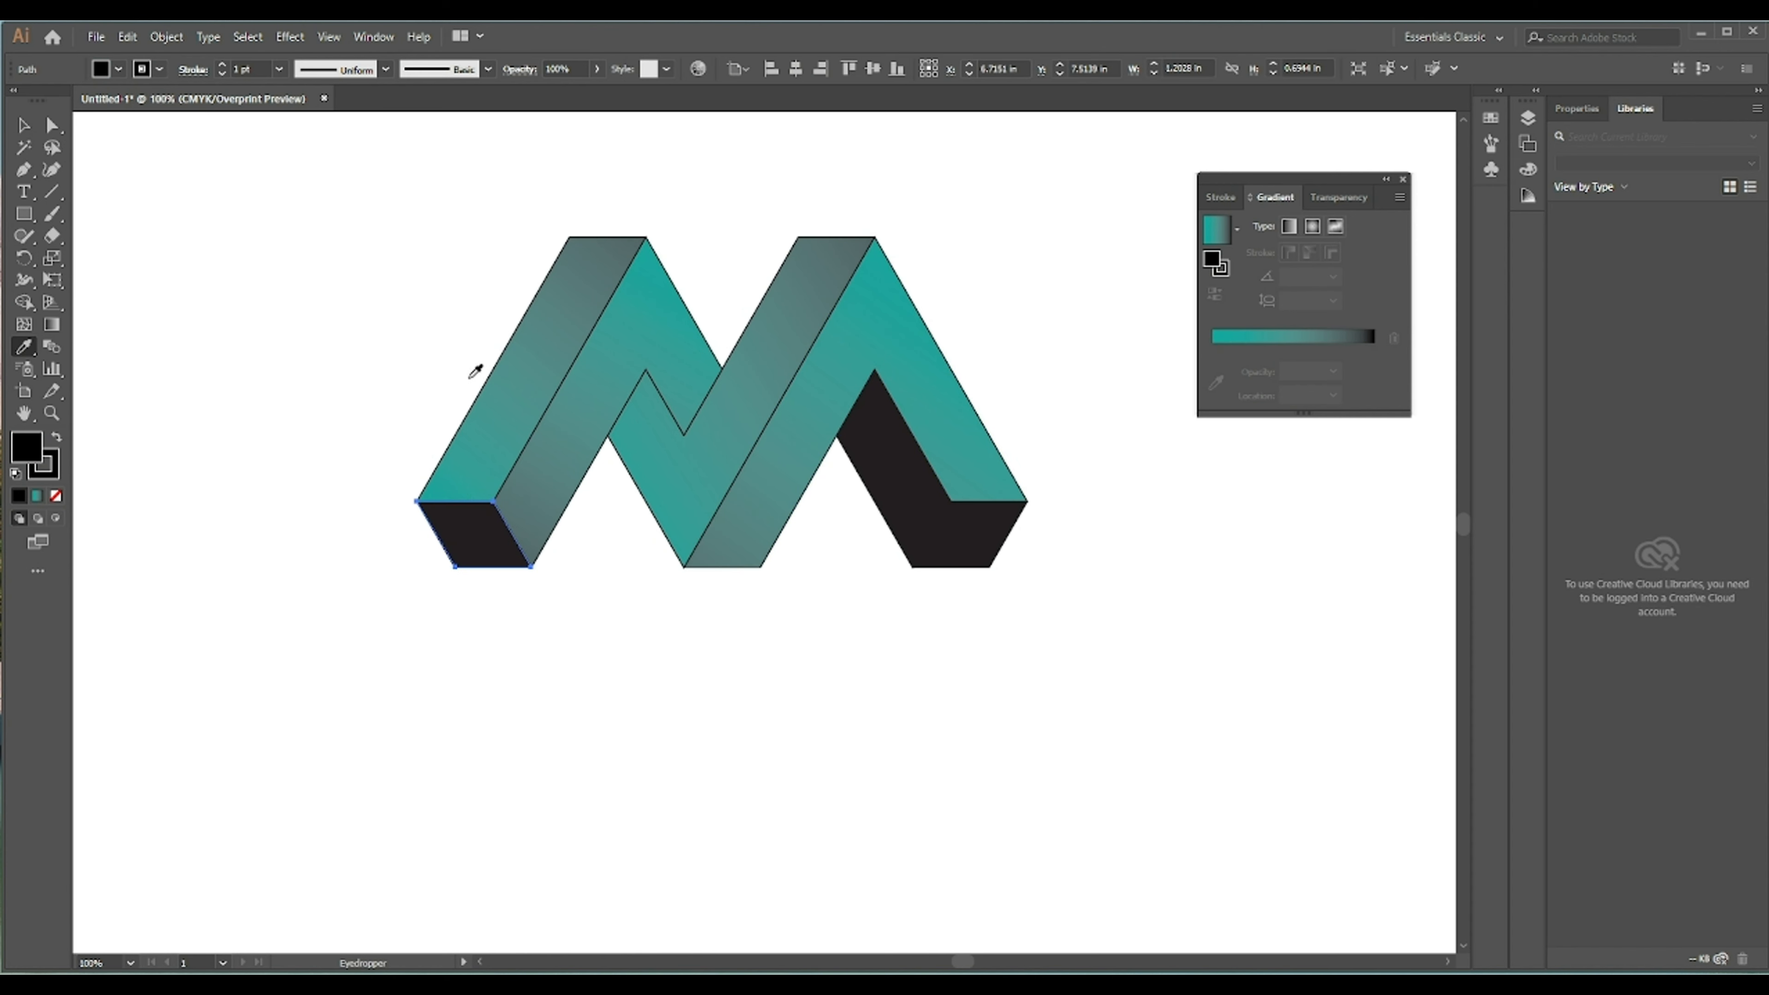
click(505, 378)
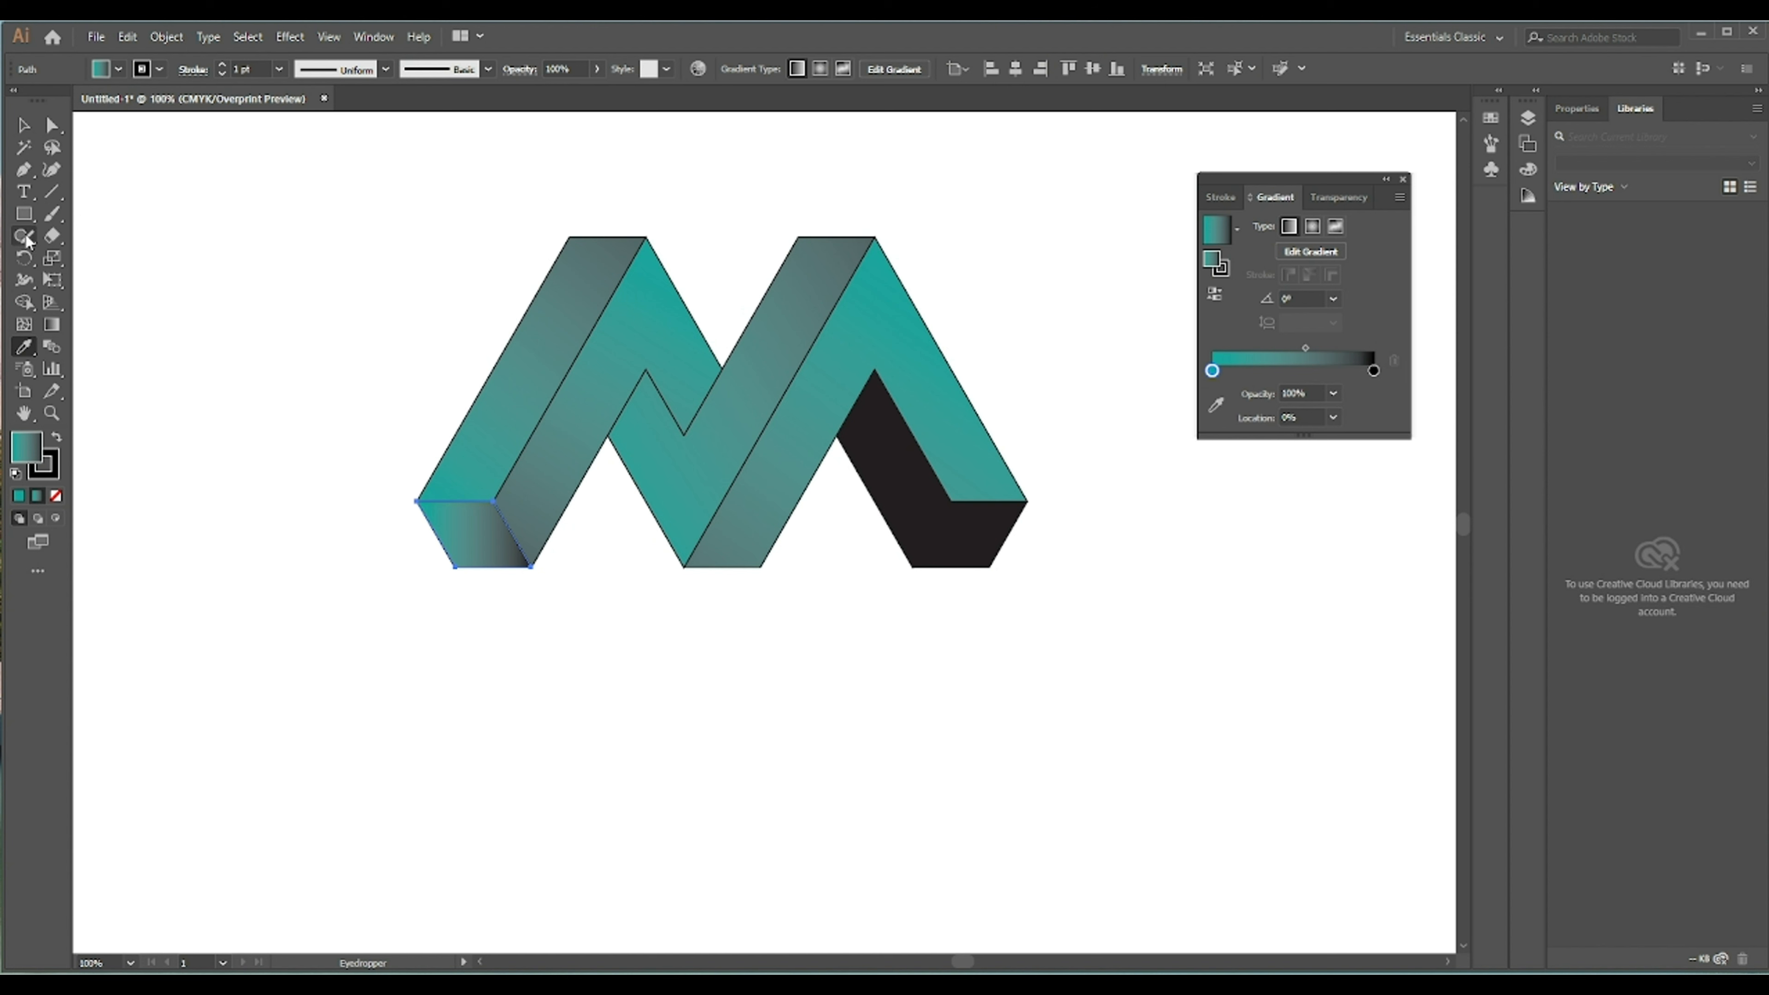
click(52, 326)
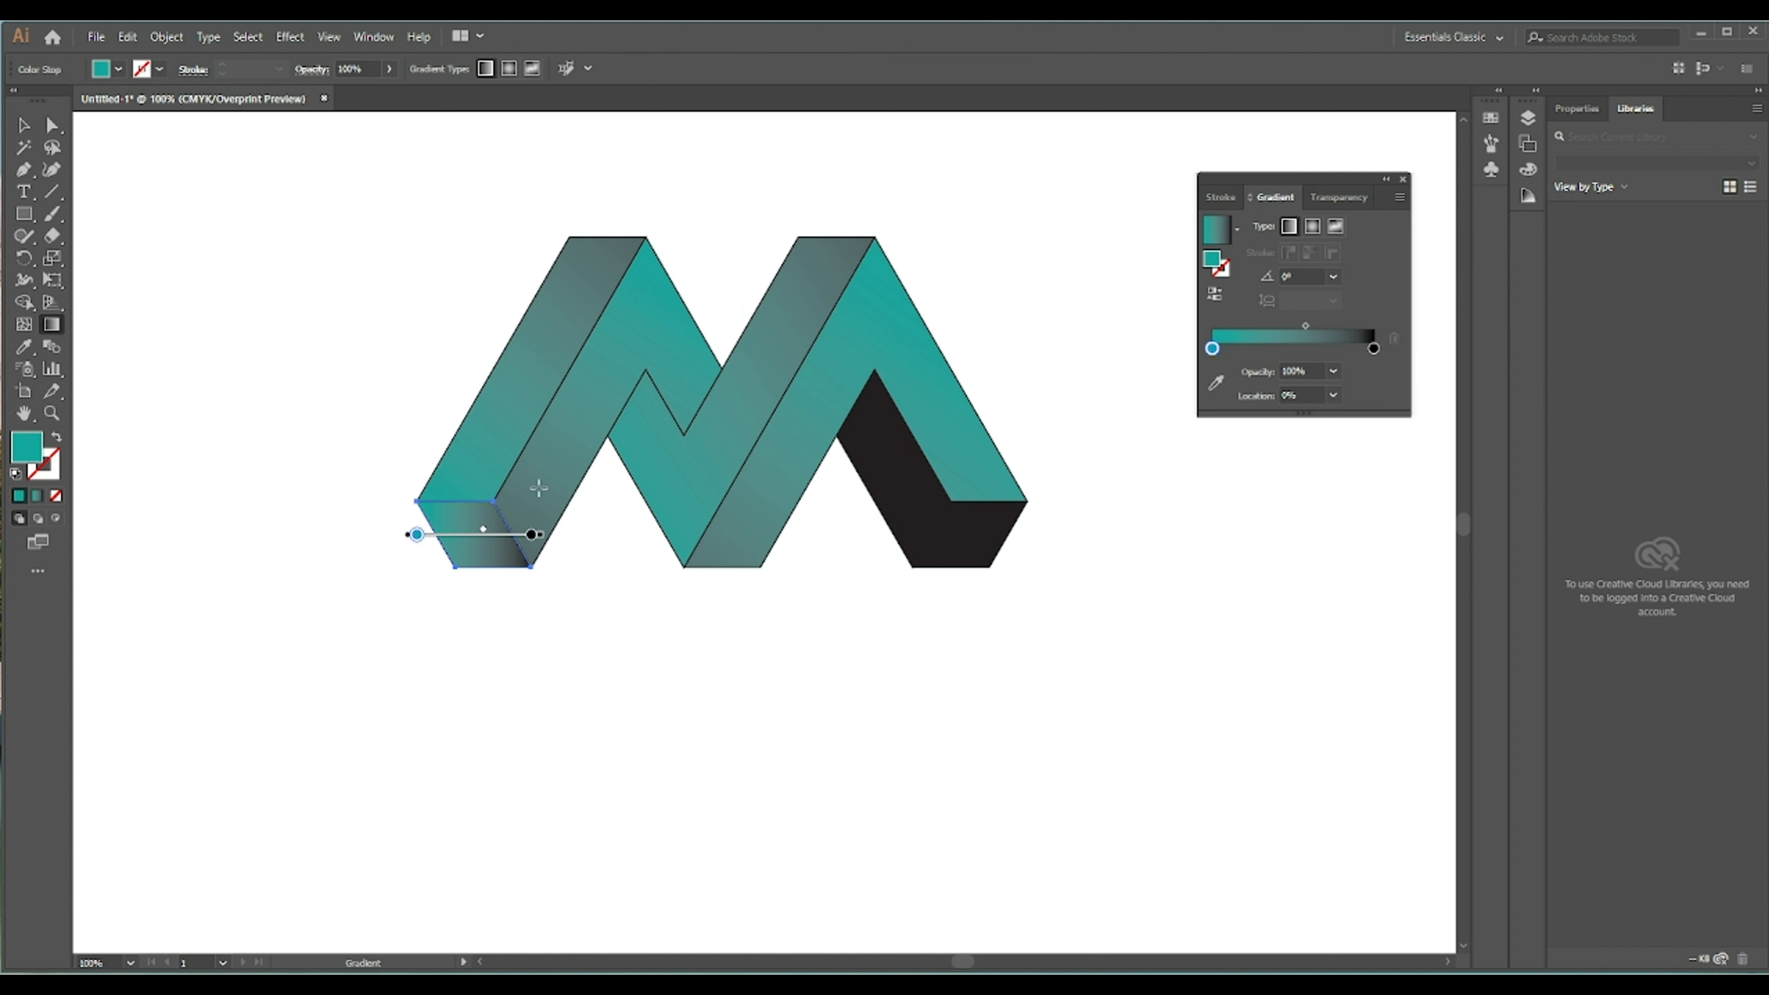
drag(540, 473, 437, 610)
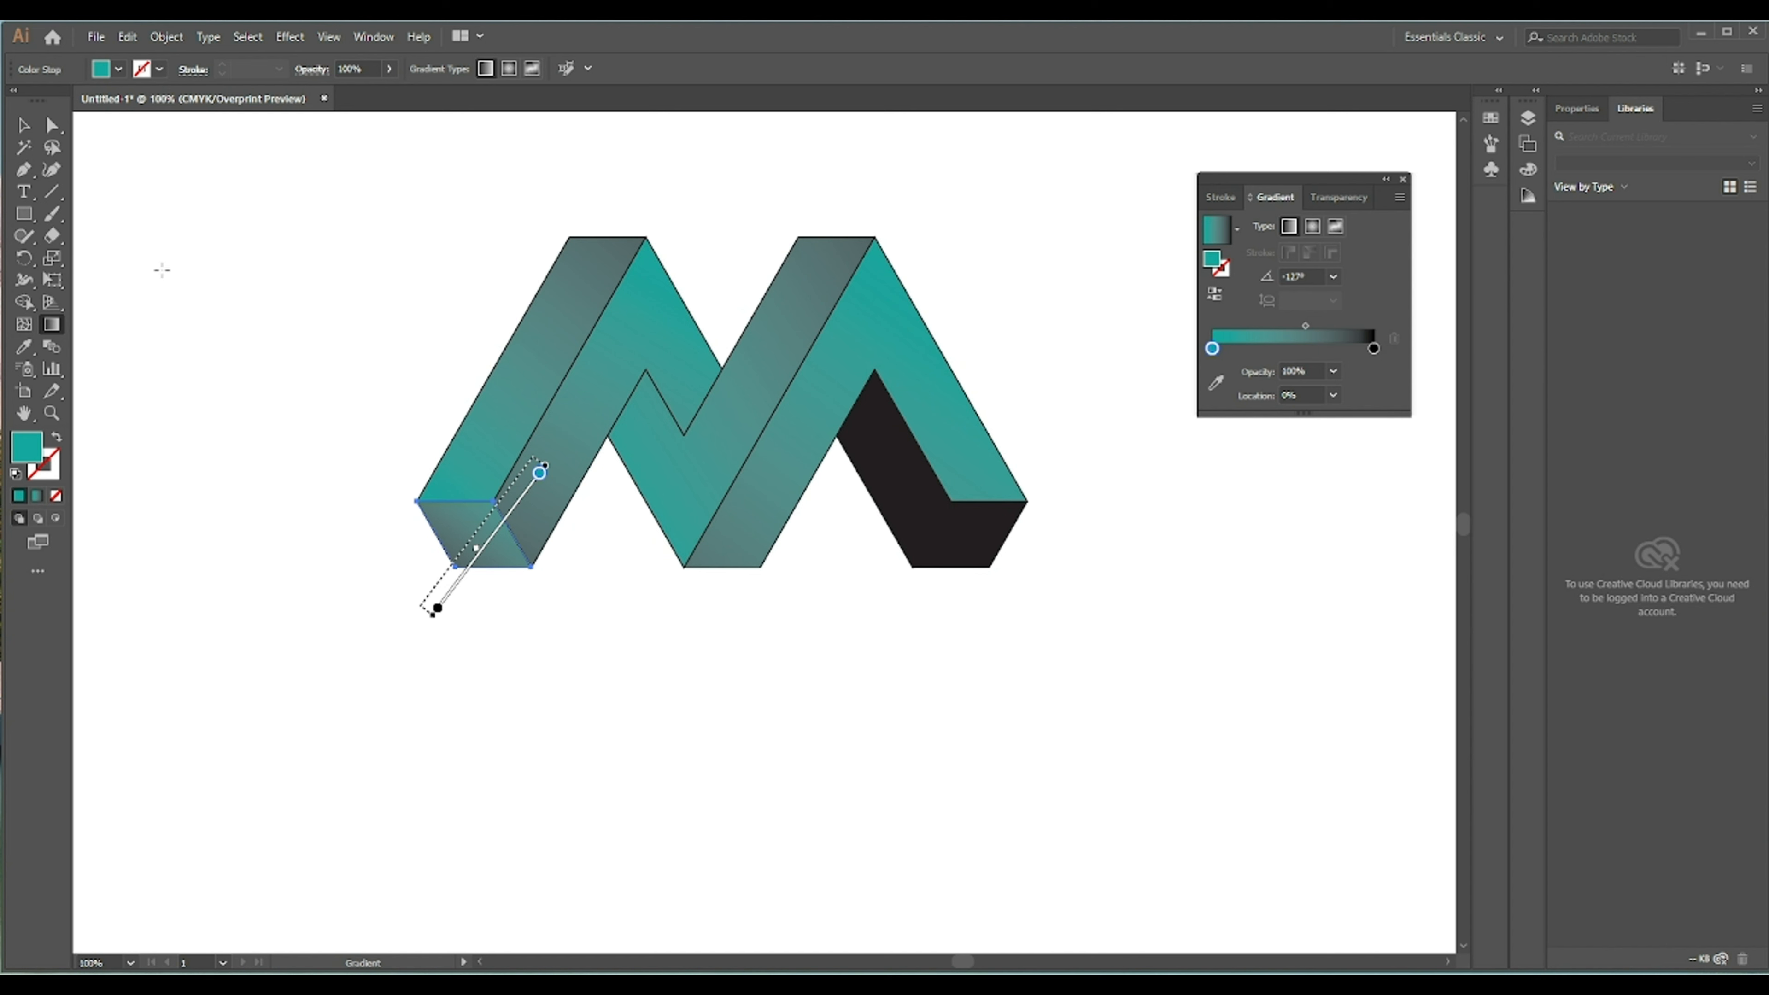
- Apply the teal gradient to the inner black face of the right leg, angling it up to the upper left and nudging its midpoint
click(21, 129)
click(285, 183)
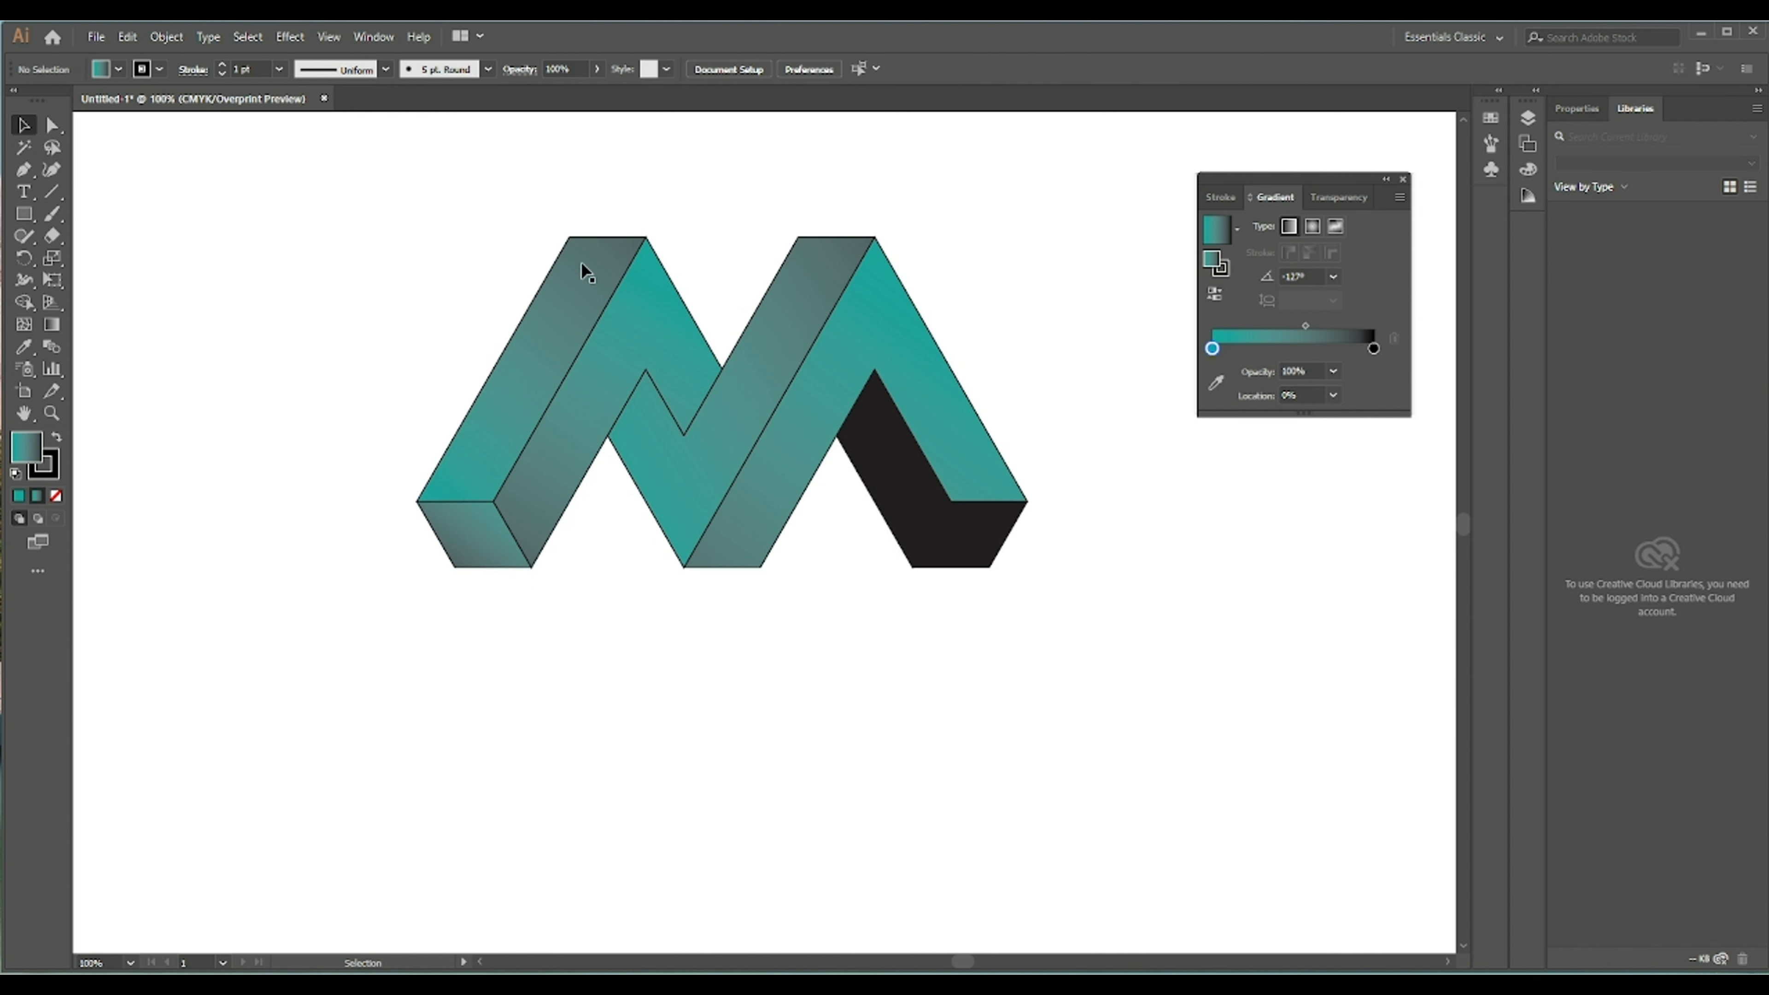
click(879, 470)
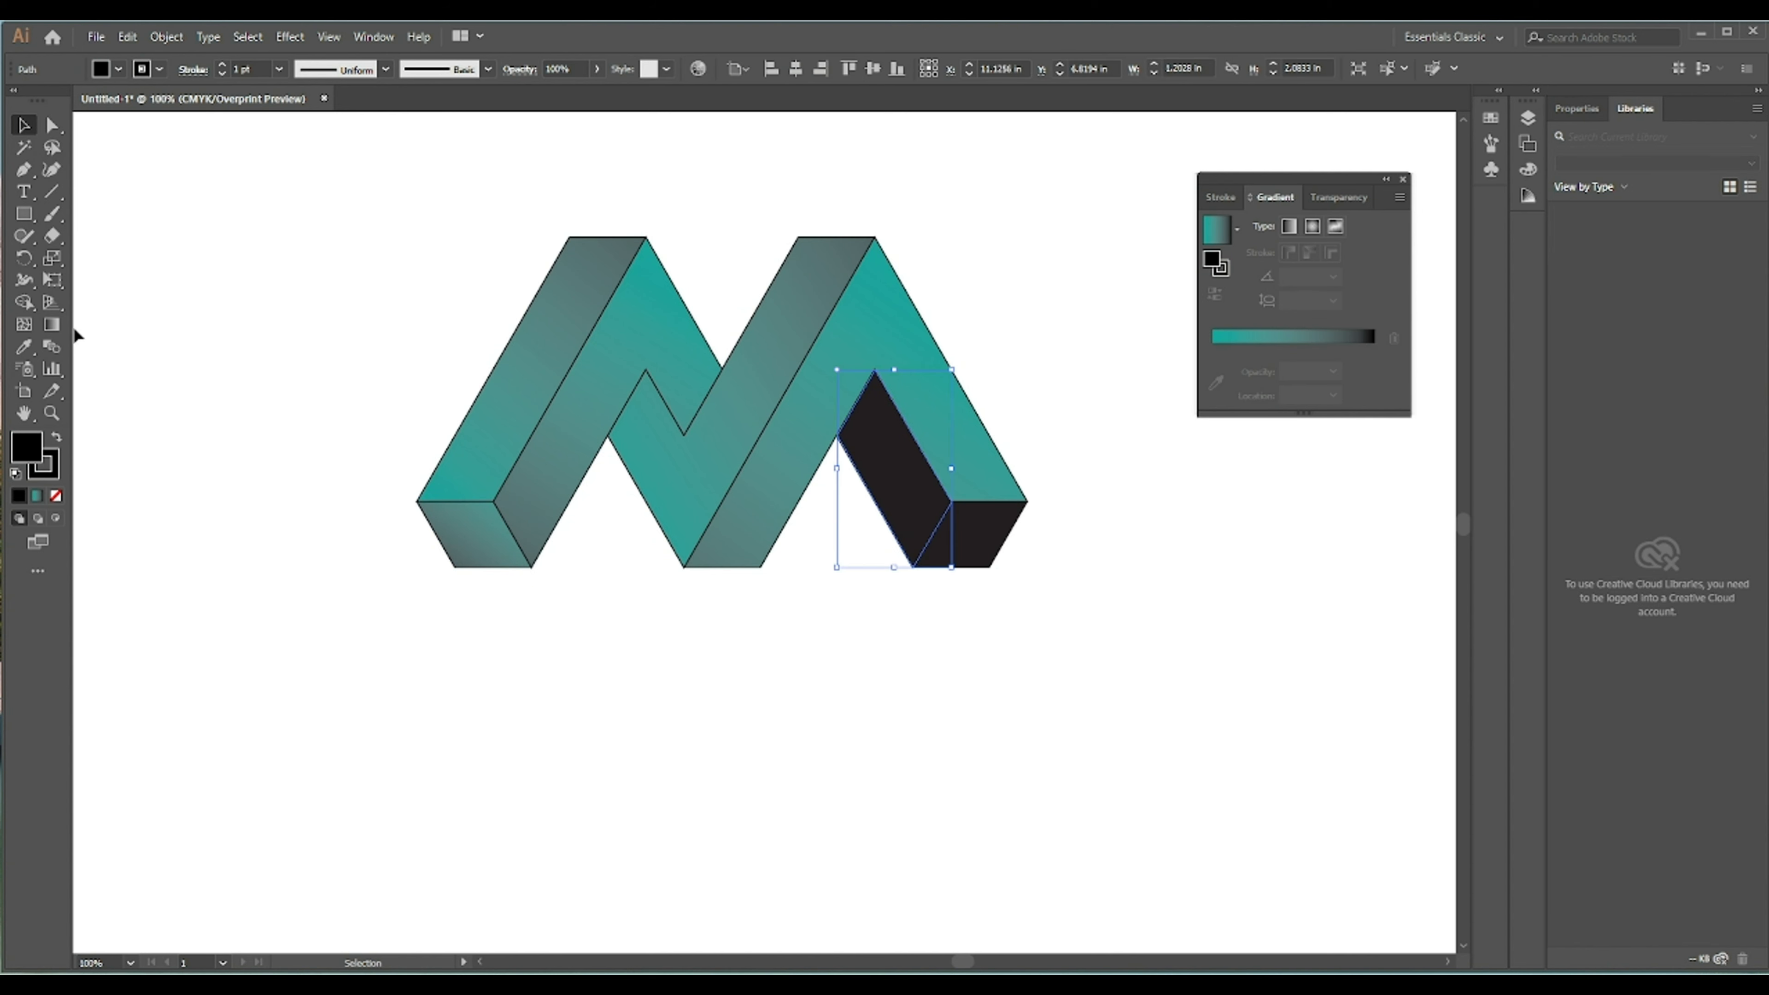
click(24, 346)
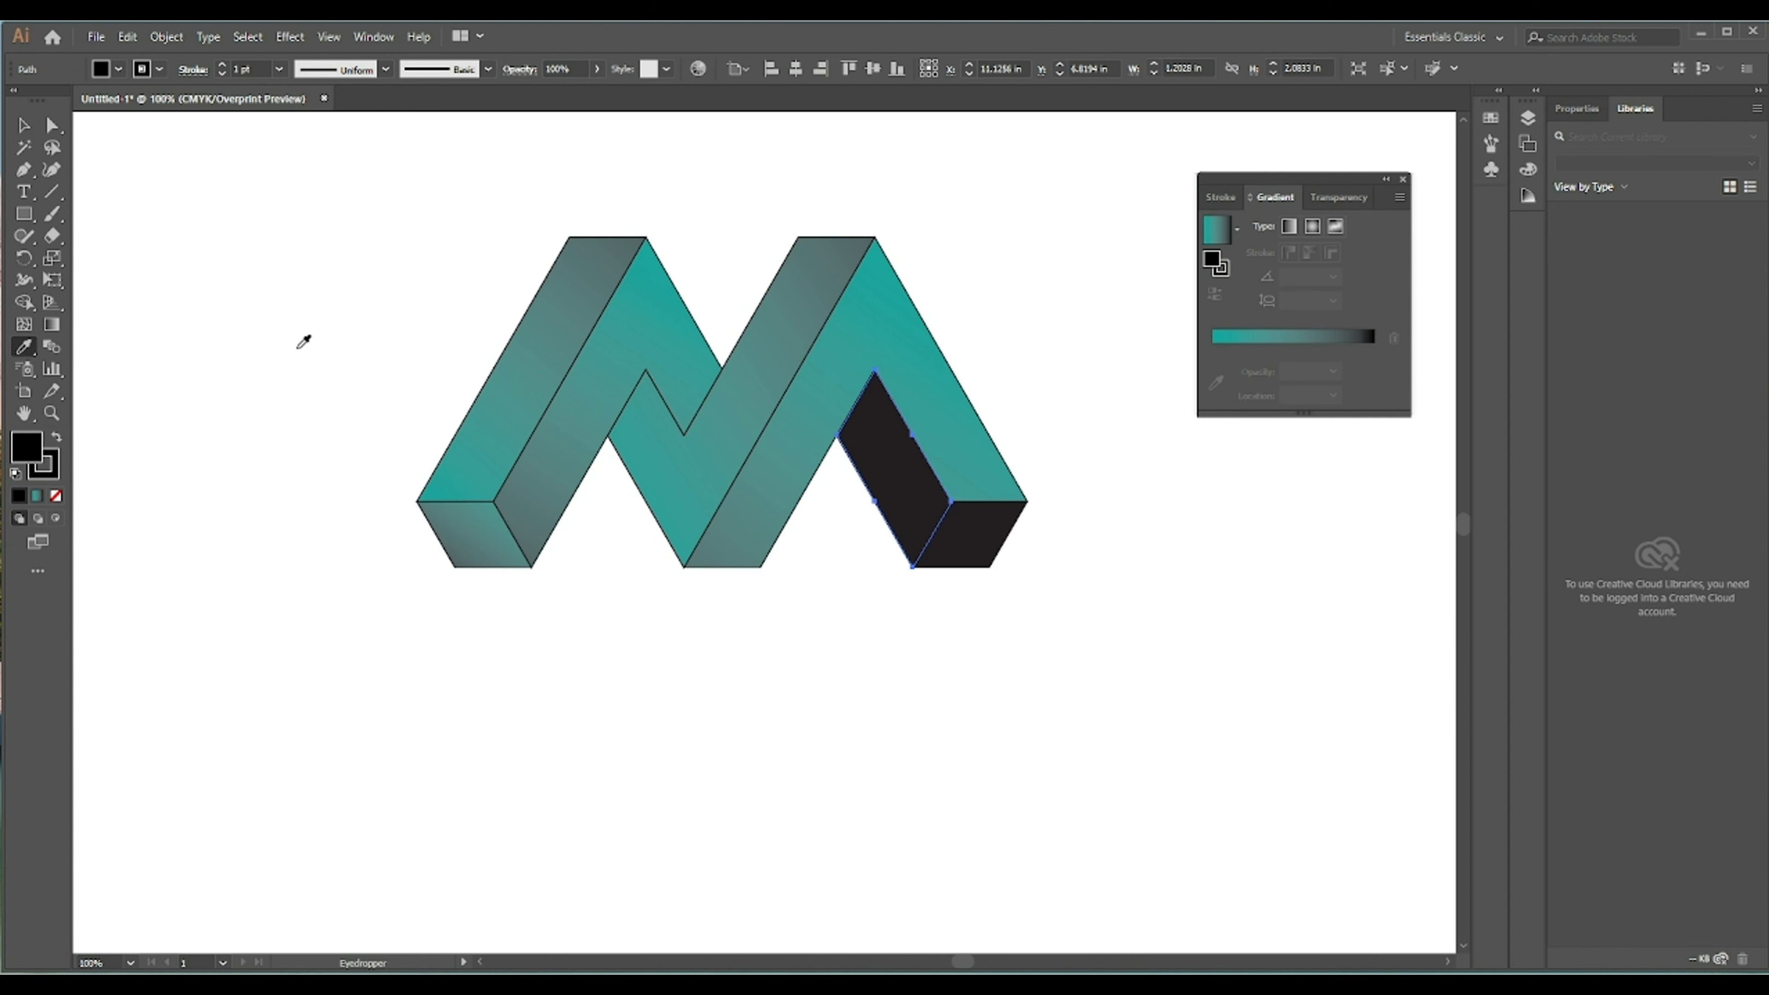
click(803, 423)
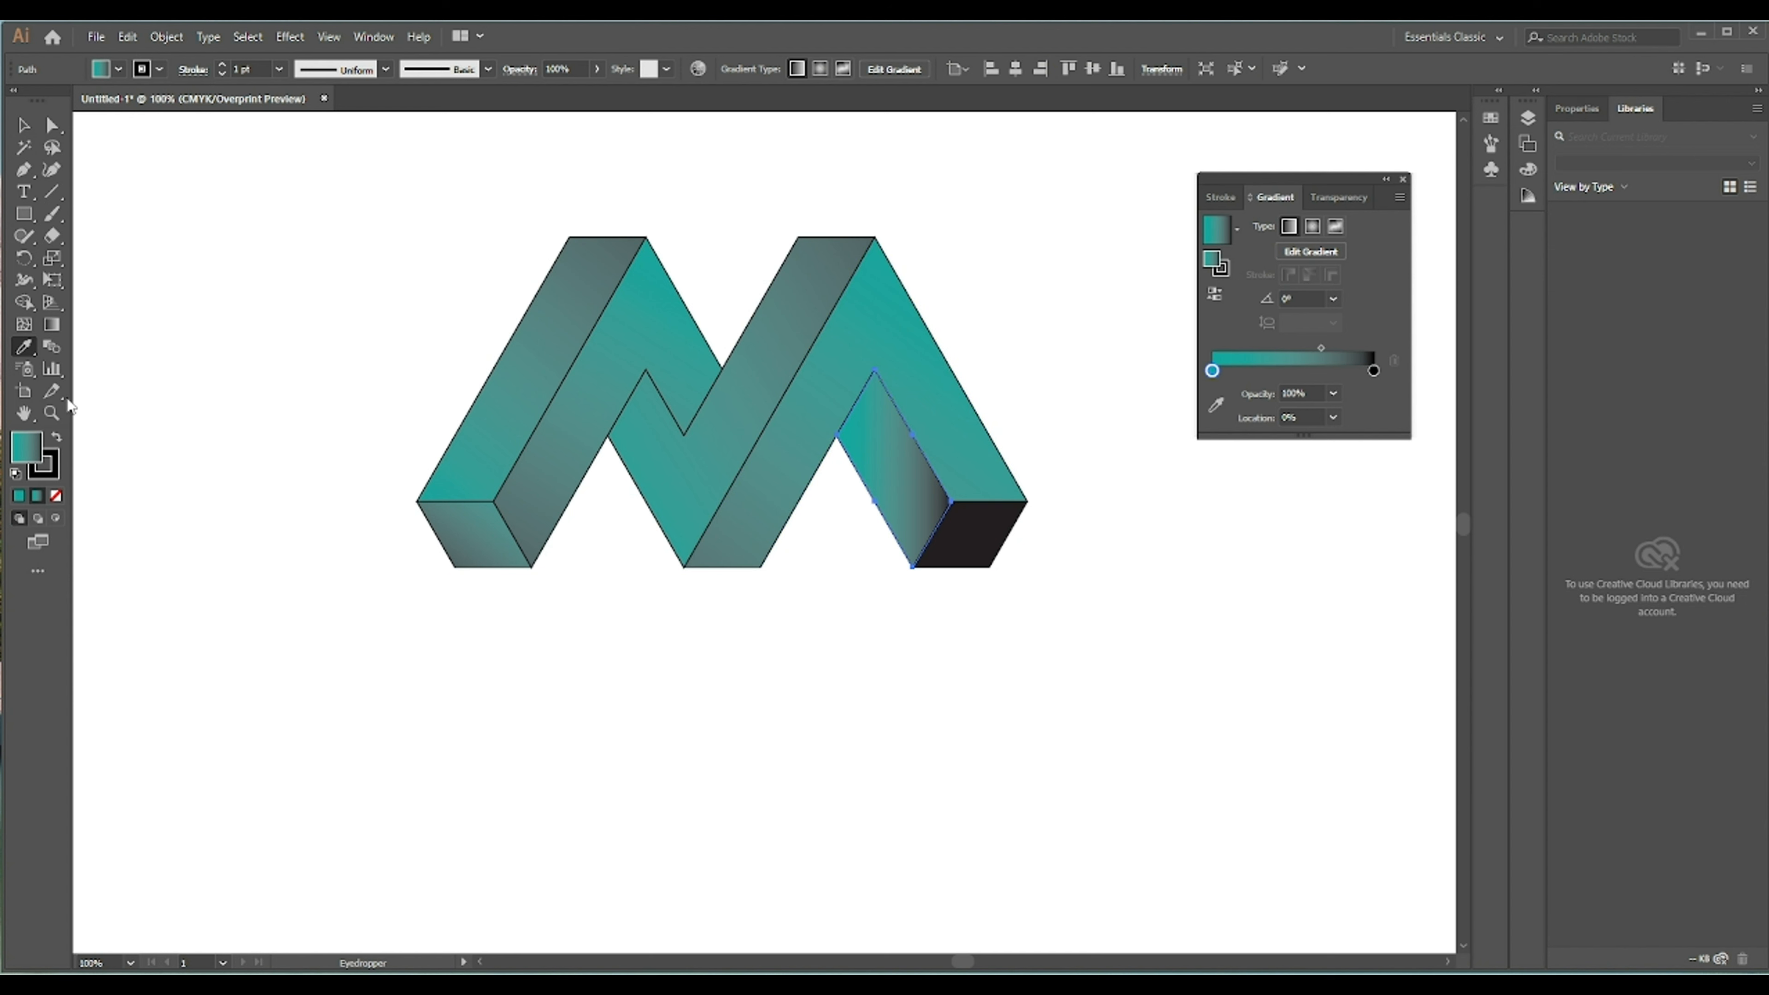
click(52, 324)
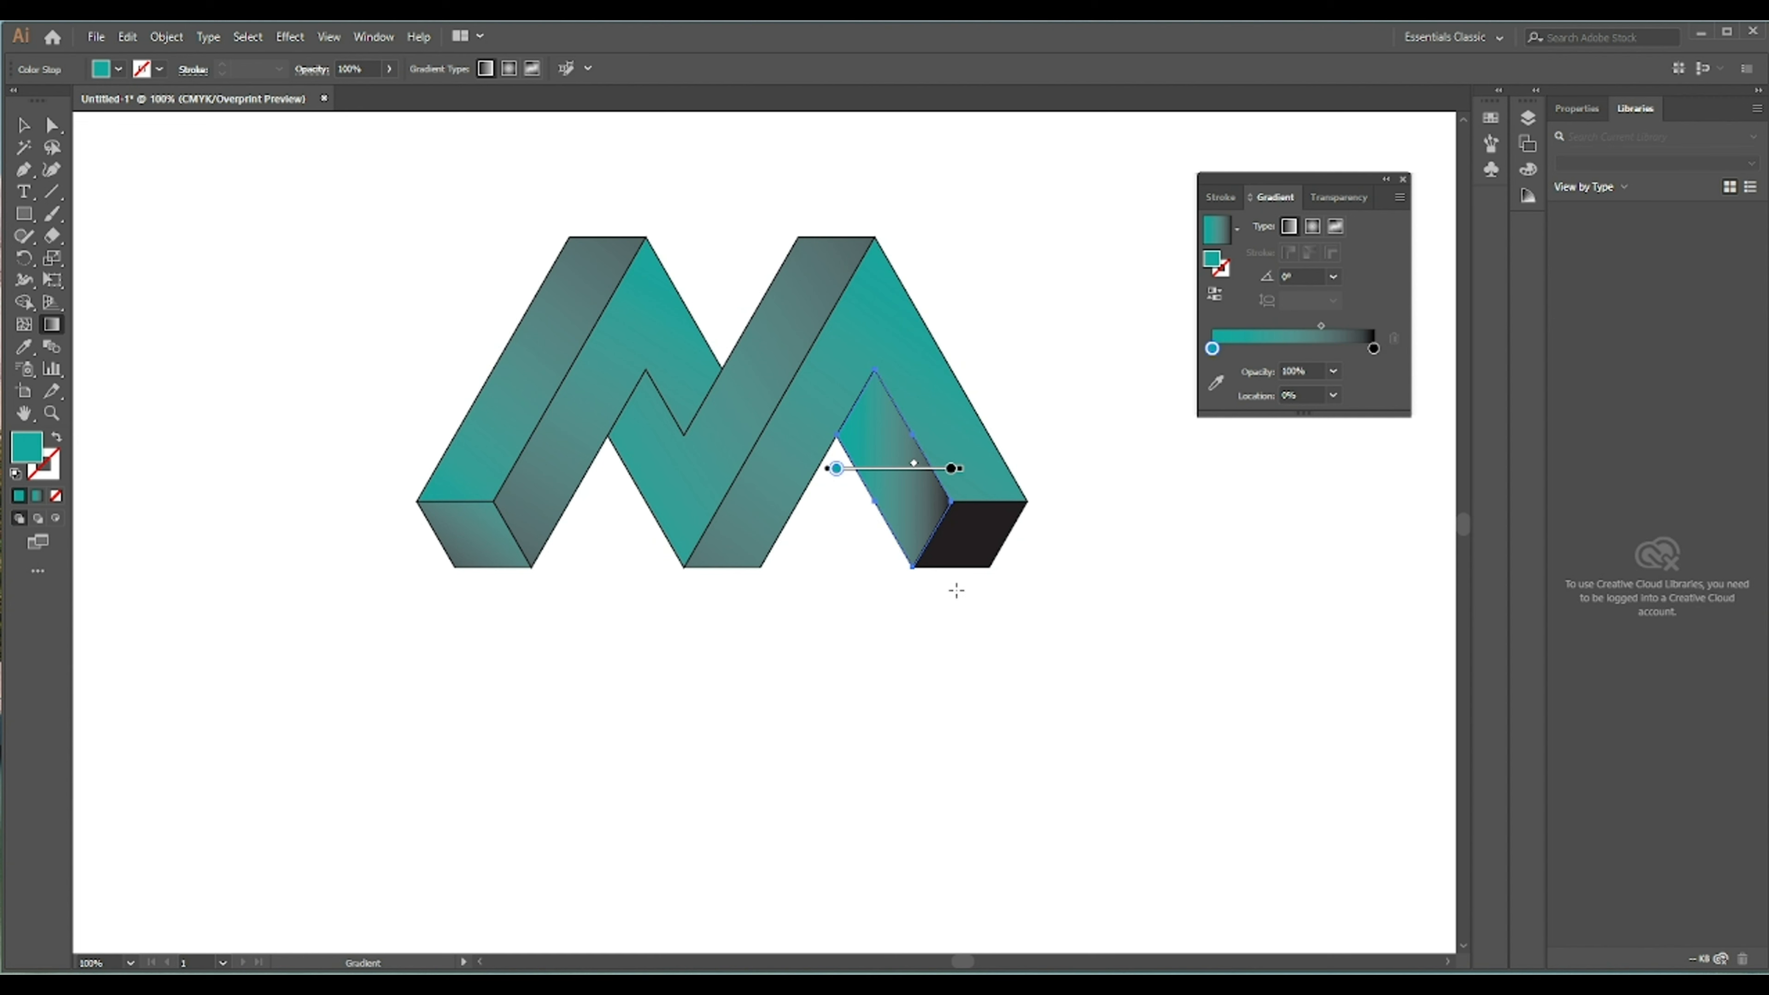
drag(951, 577, 804, 326)
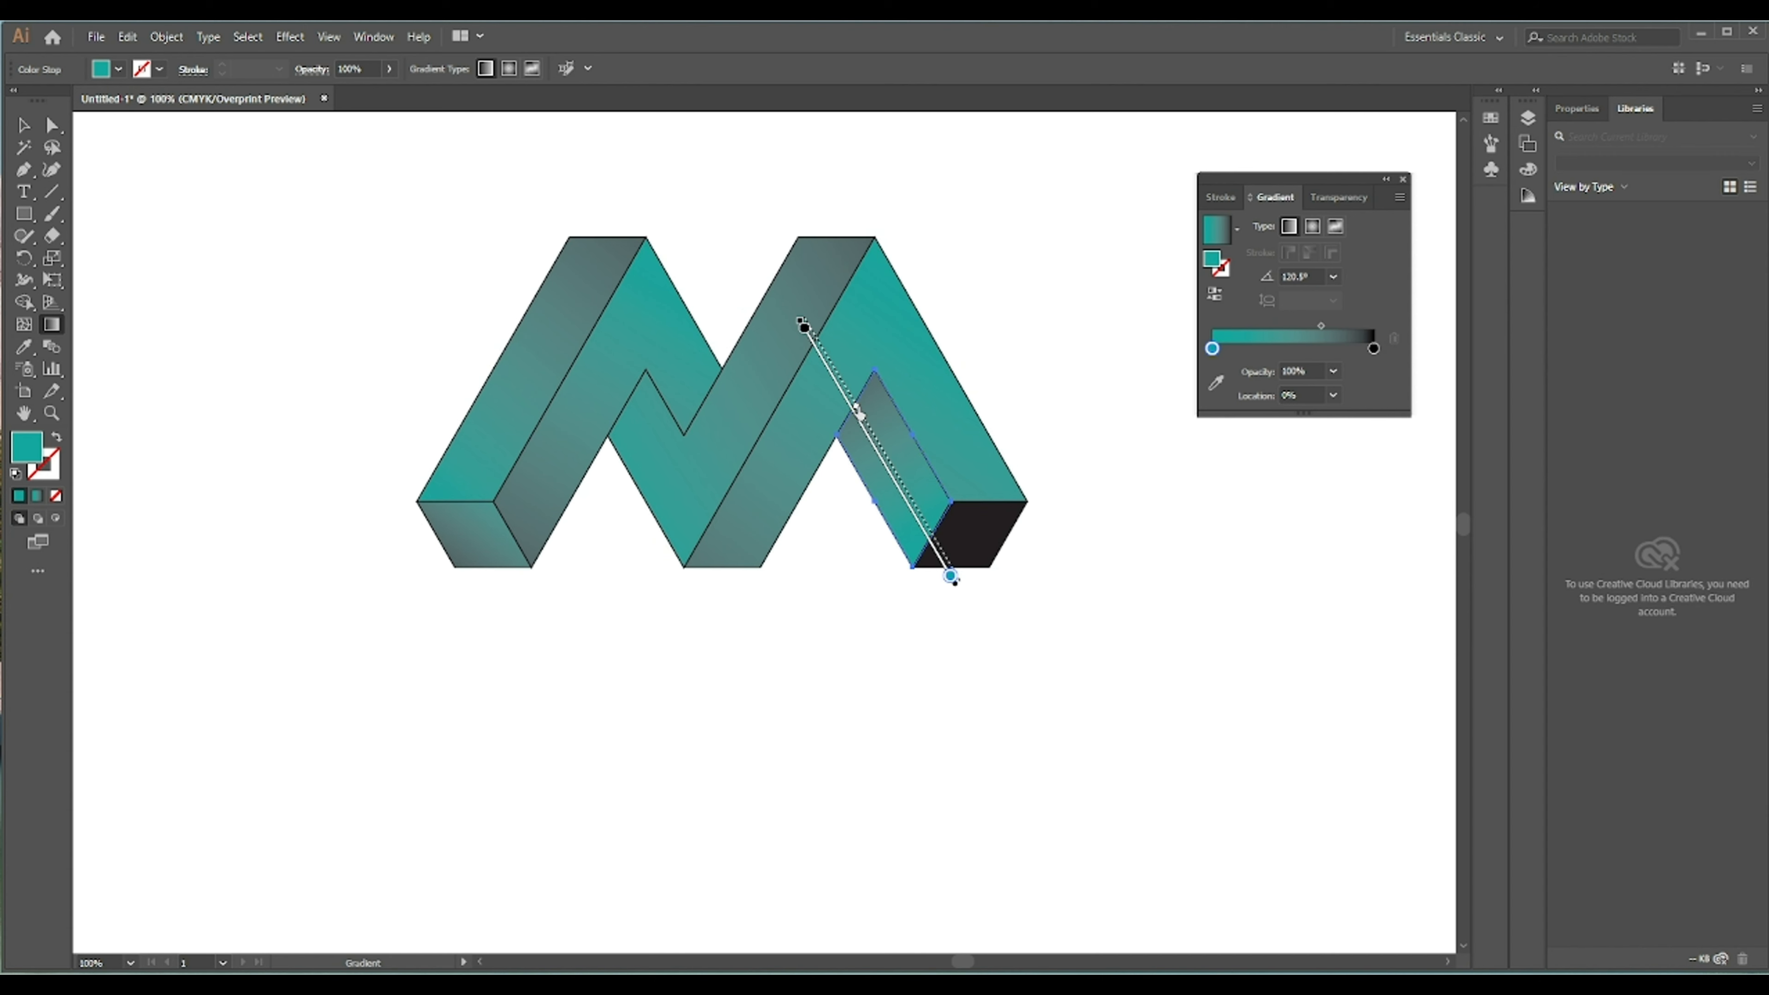
drag(859, 412, 851, 398)
key(v)
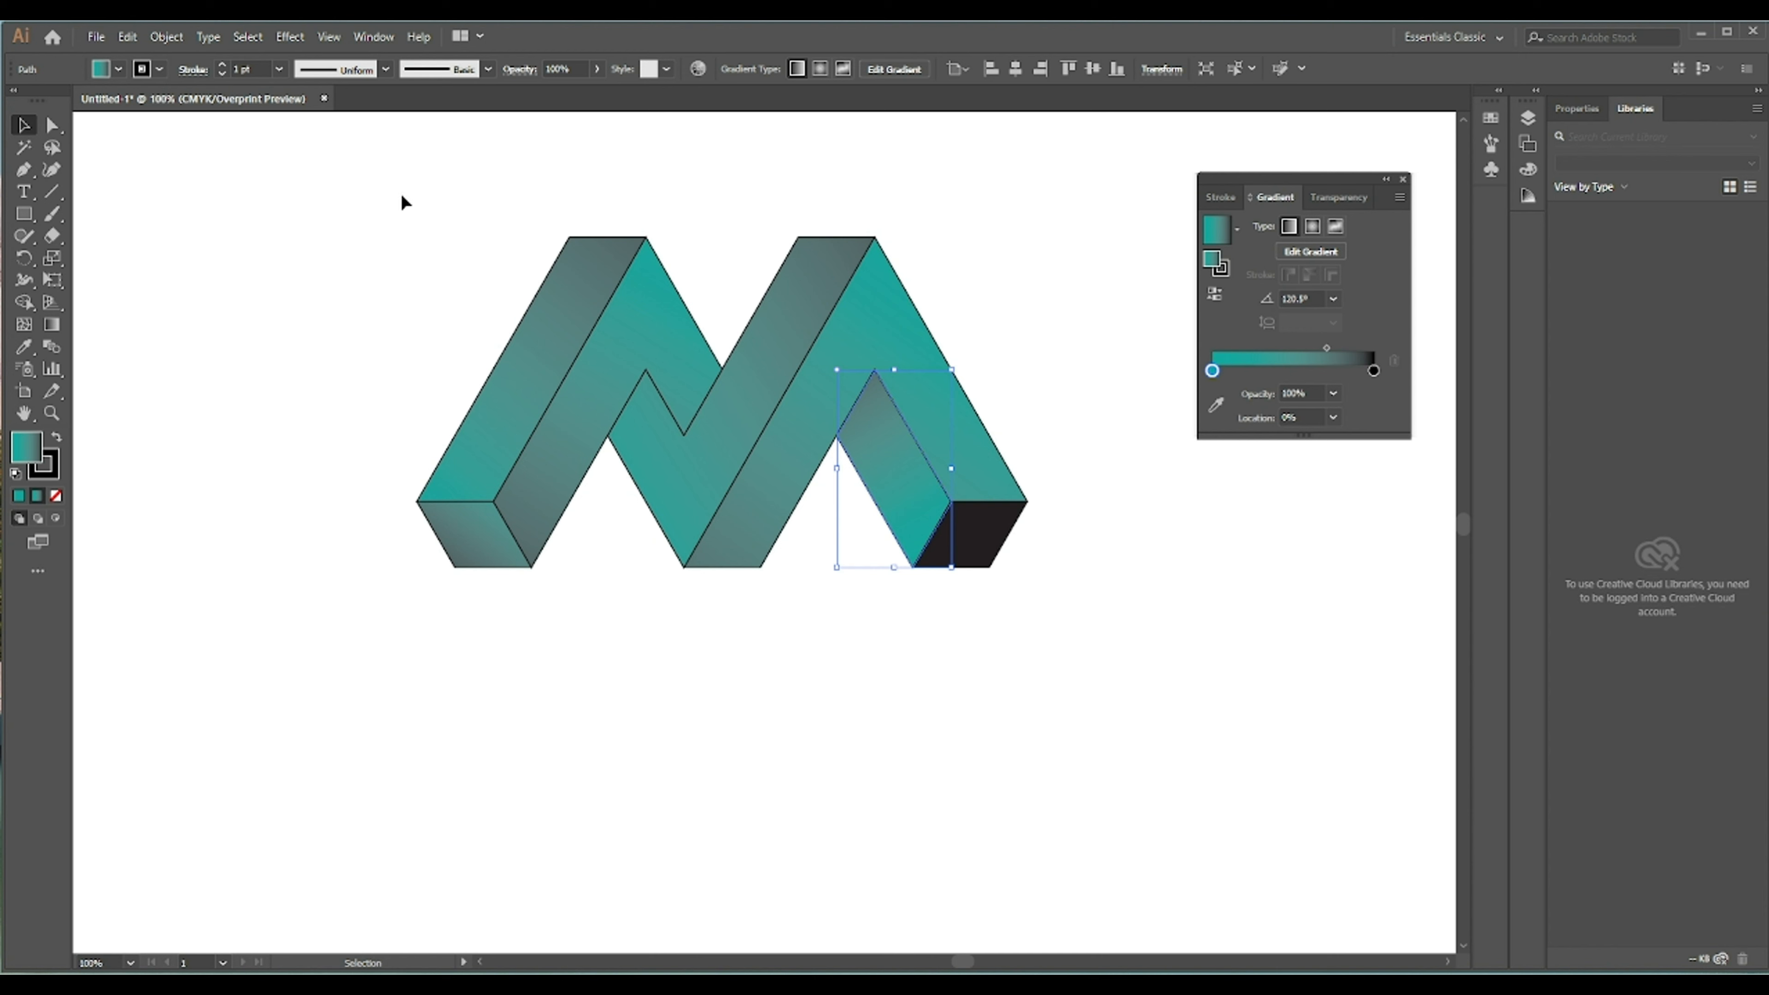
- Eyedrop the teal gradient onto the bottom-right black face, then deselect
click(968, 557)
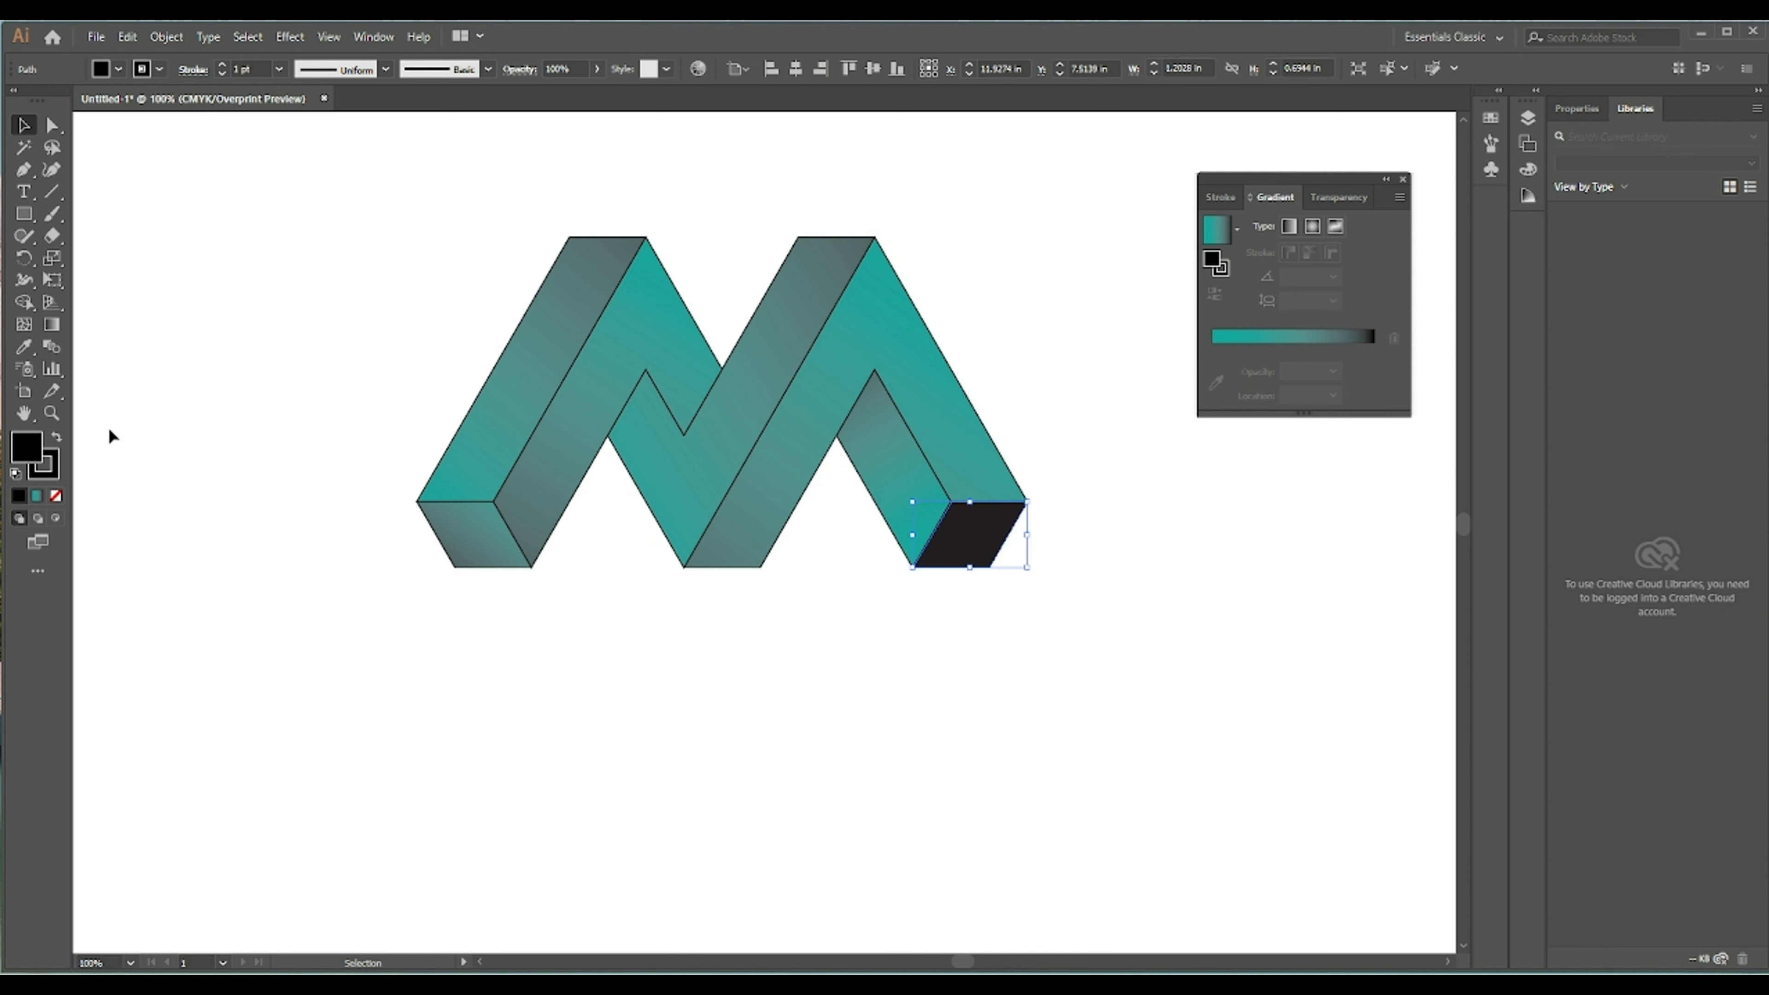
click(23, 347)
click(494, 533)
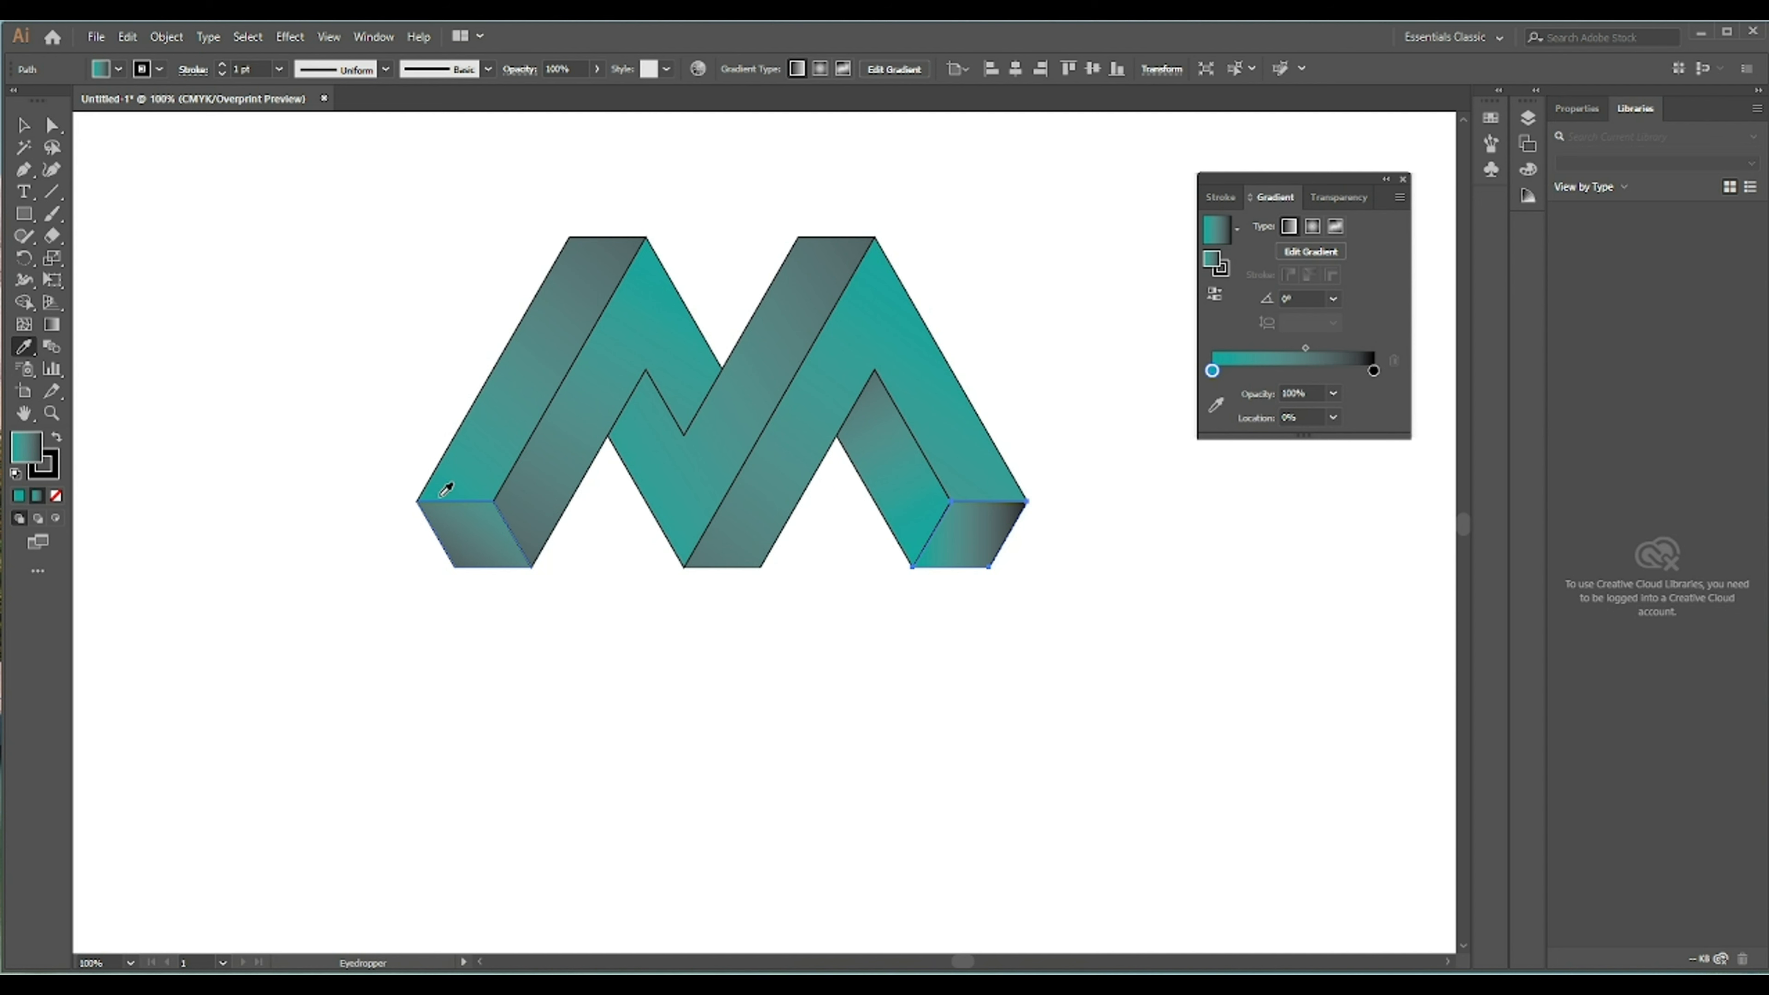
click(24, 124)
click(376, 202)
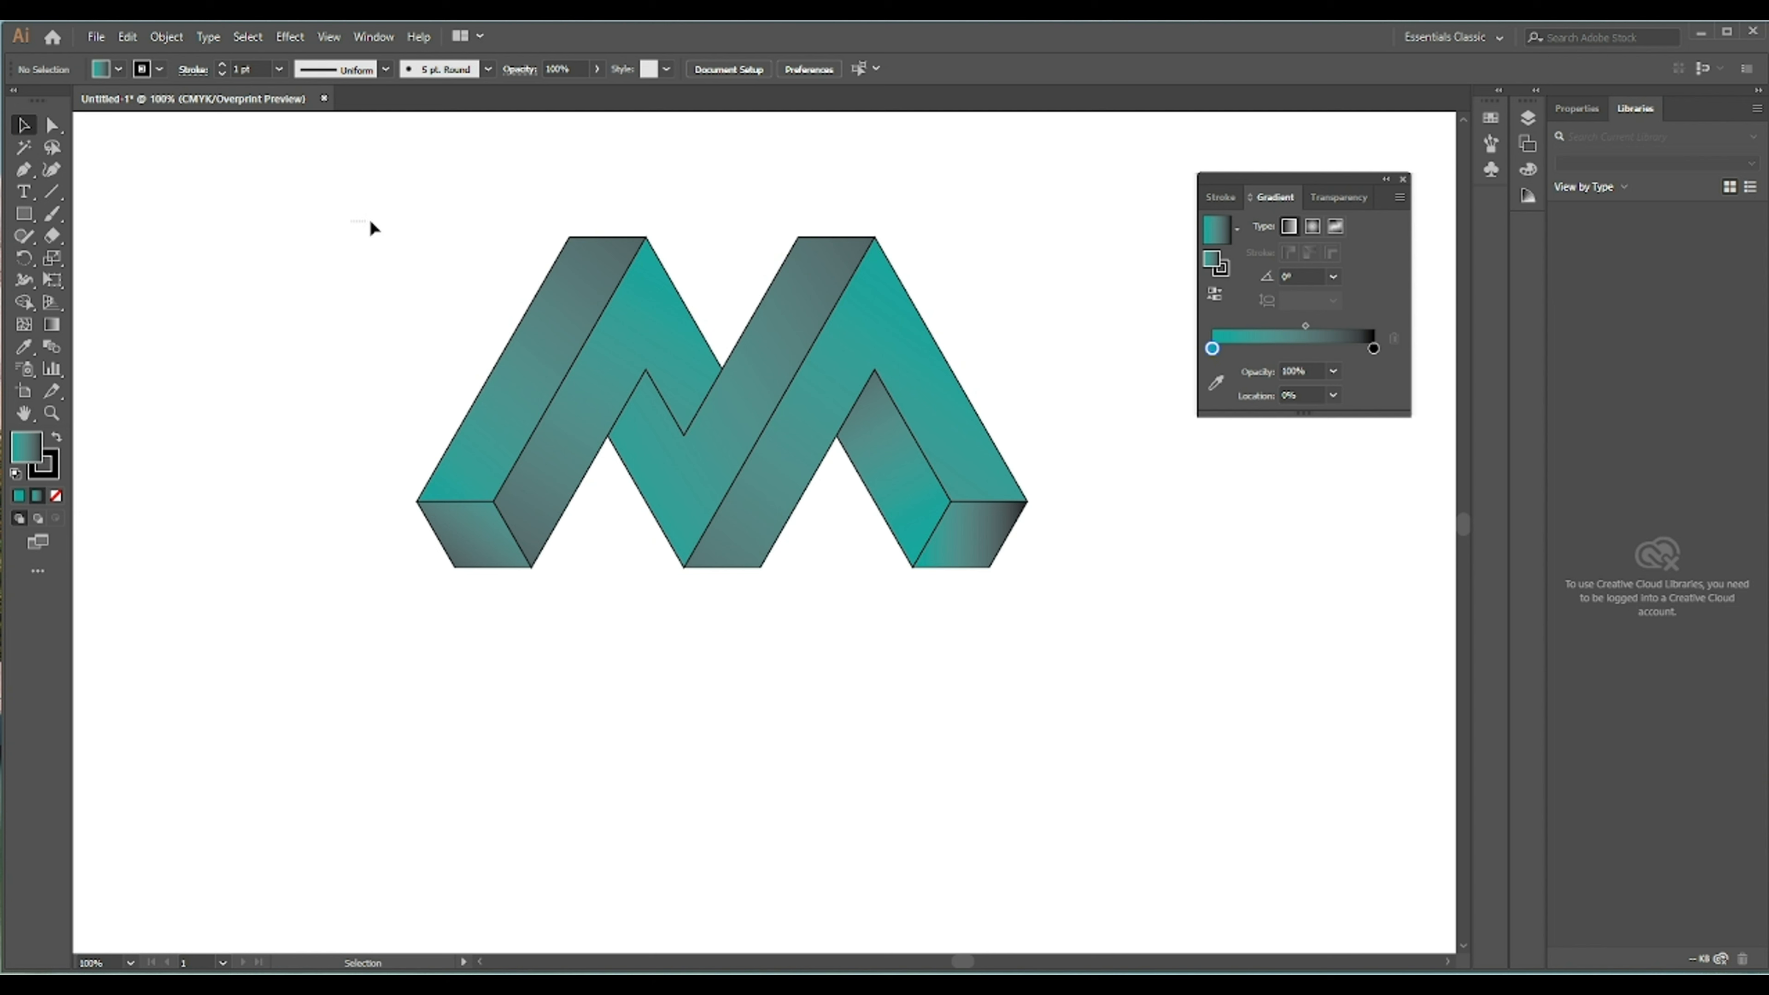
- Select the whole logo, remove the stroke from all faces, then reselect and give them a 0.25 pt stroke
drag(368, 220, 1093, 621)
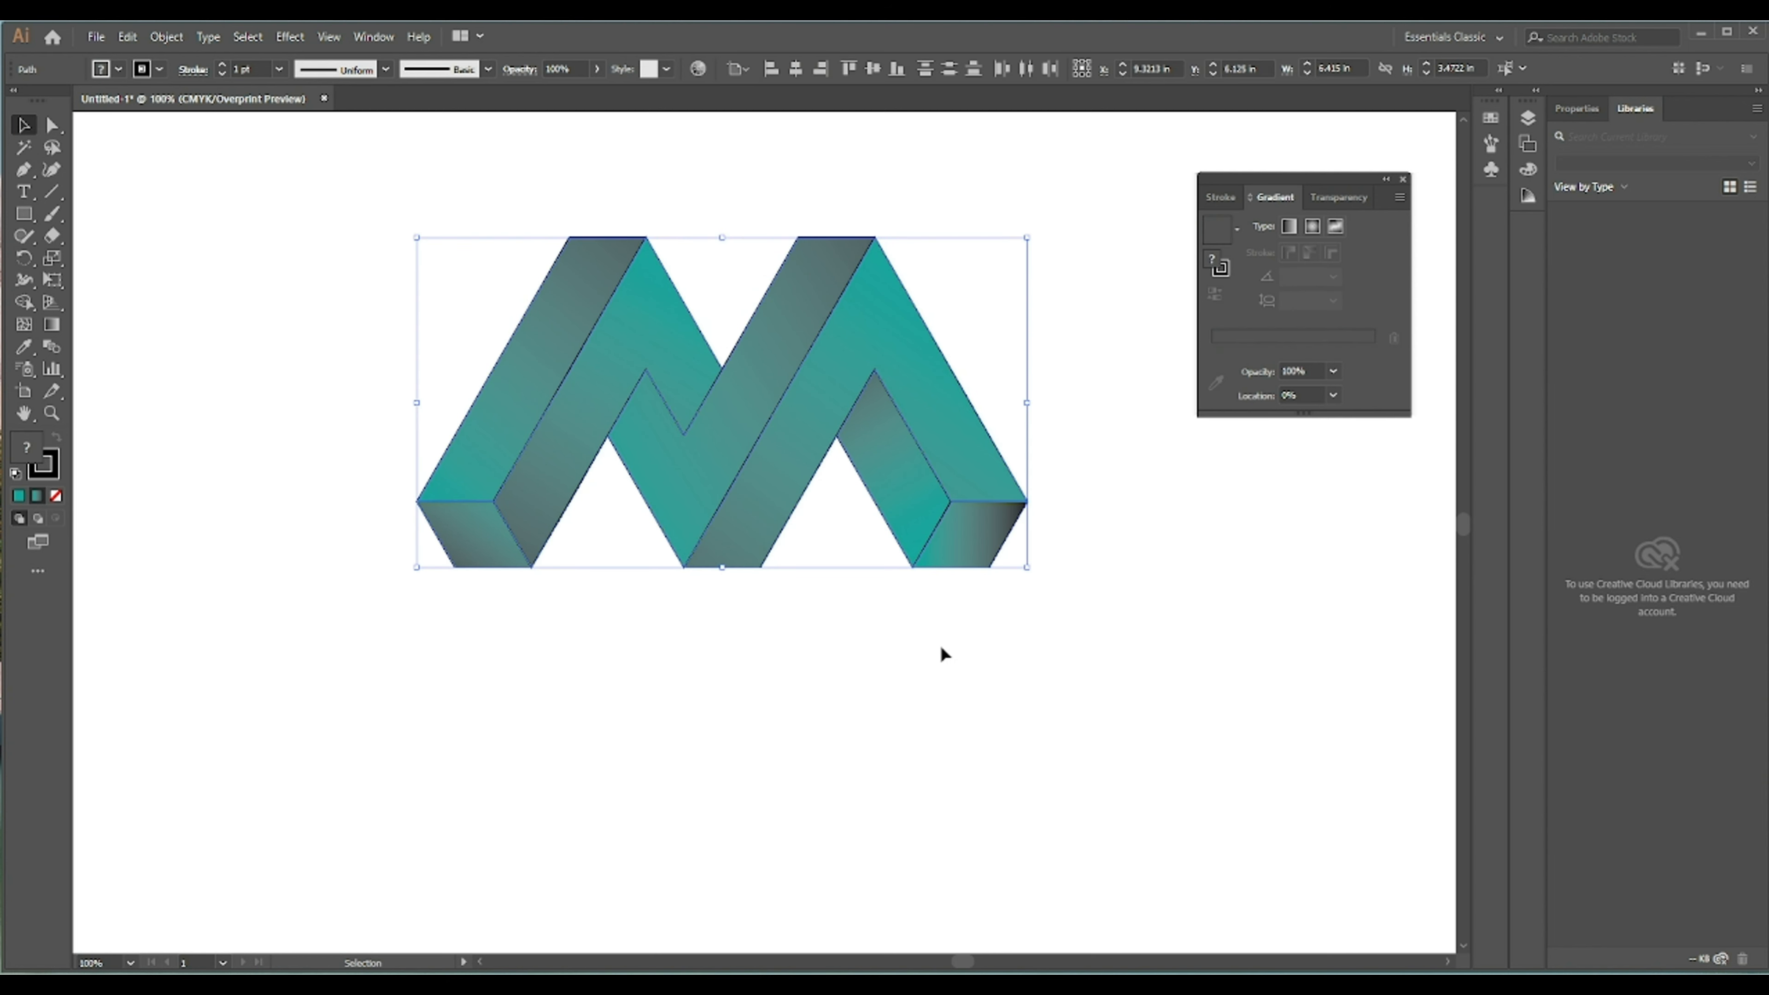
click(221, 73)
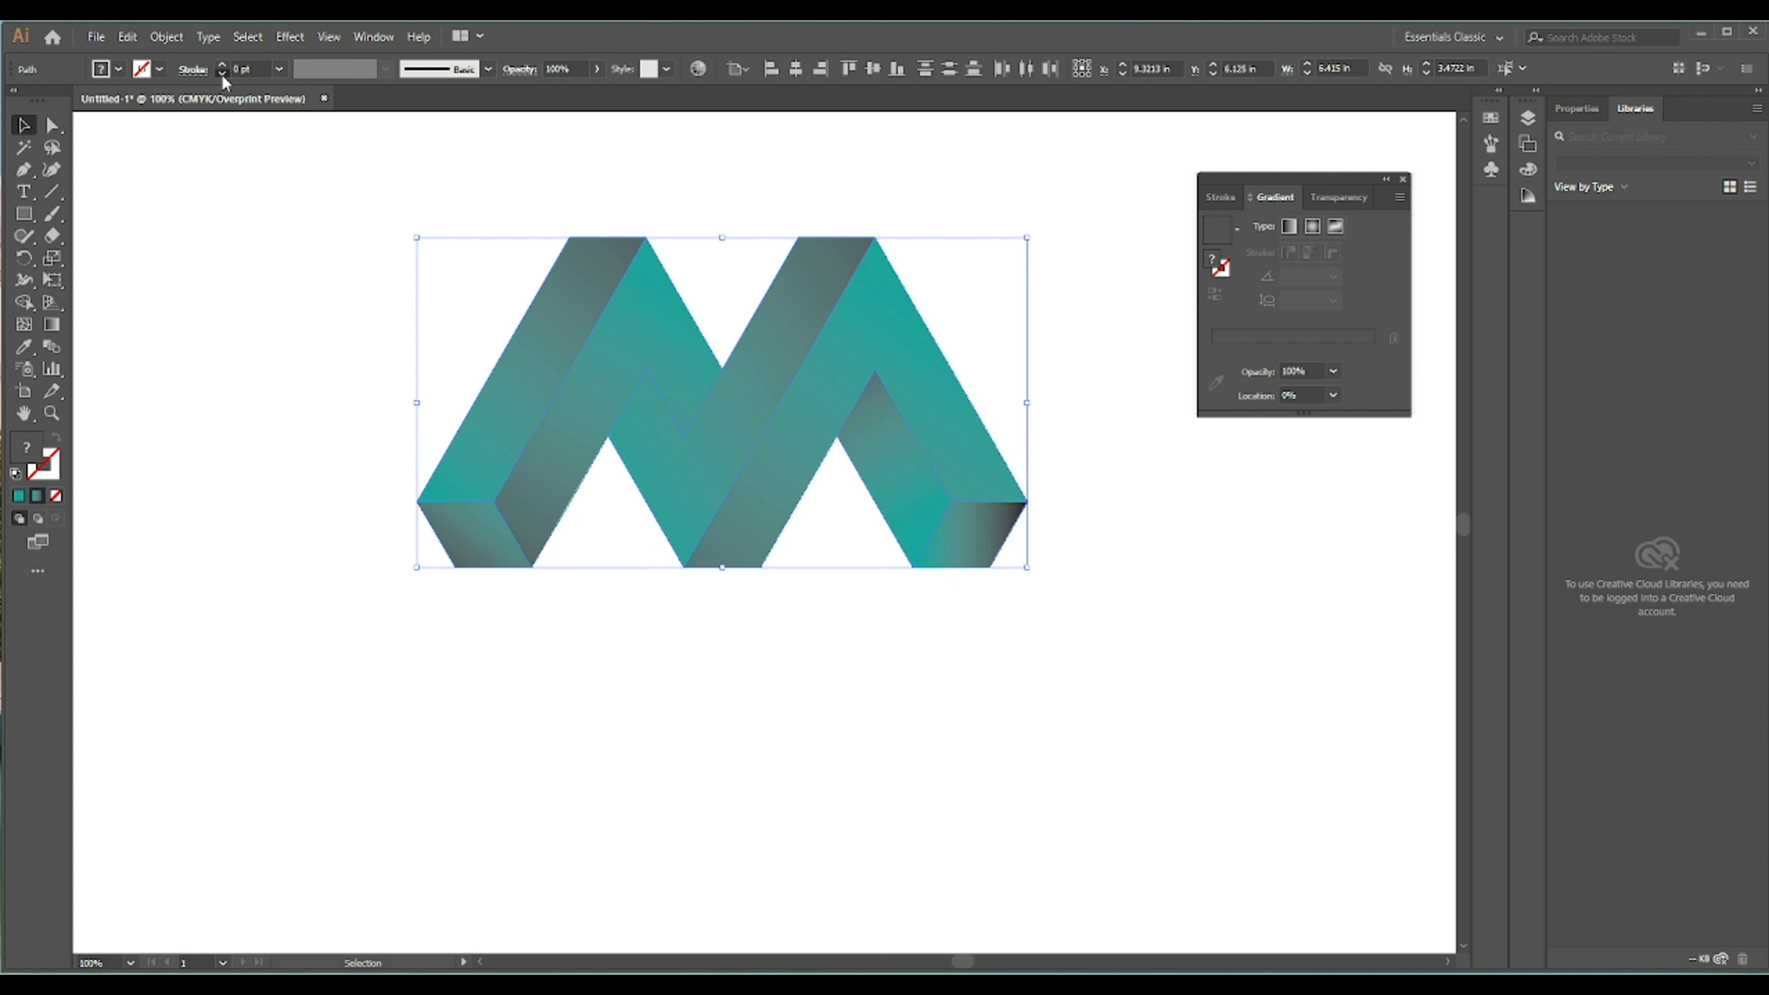
click(250, 228)
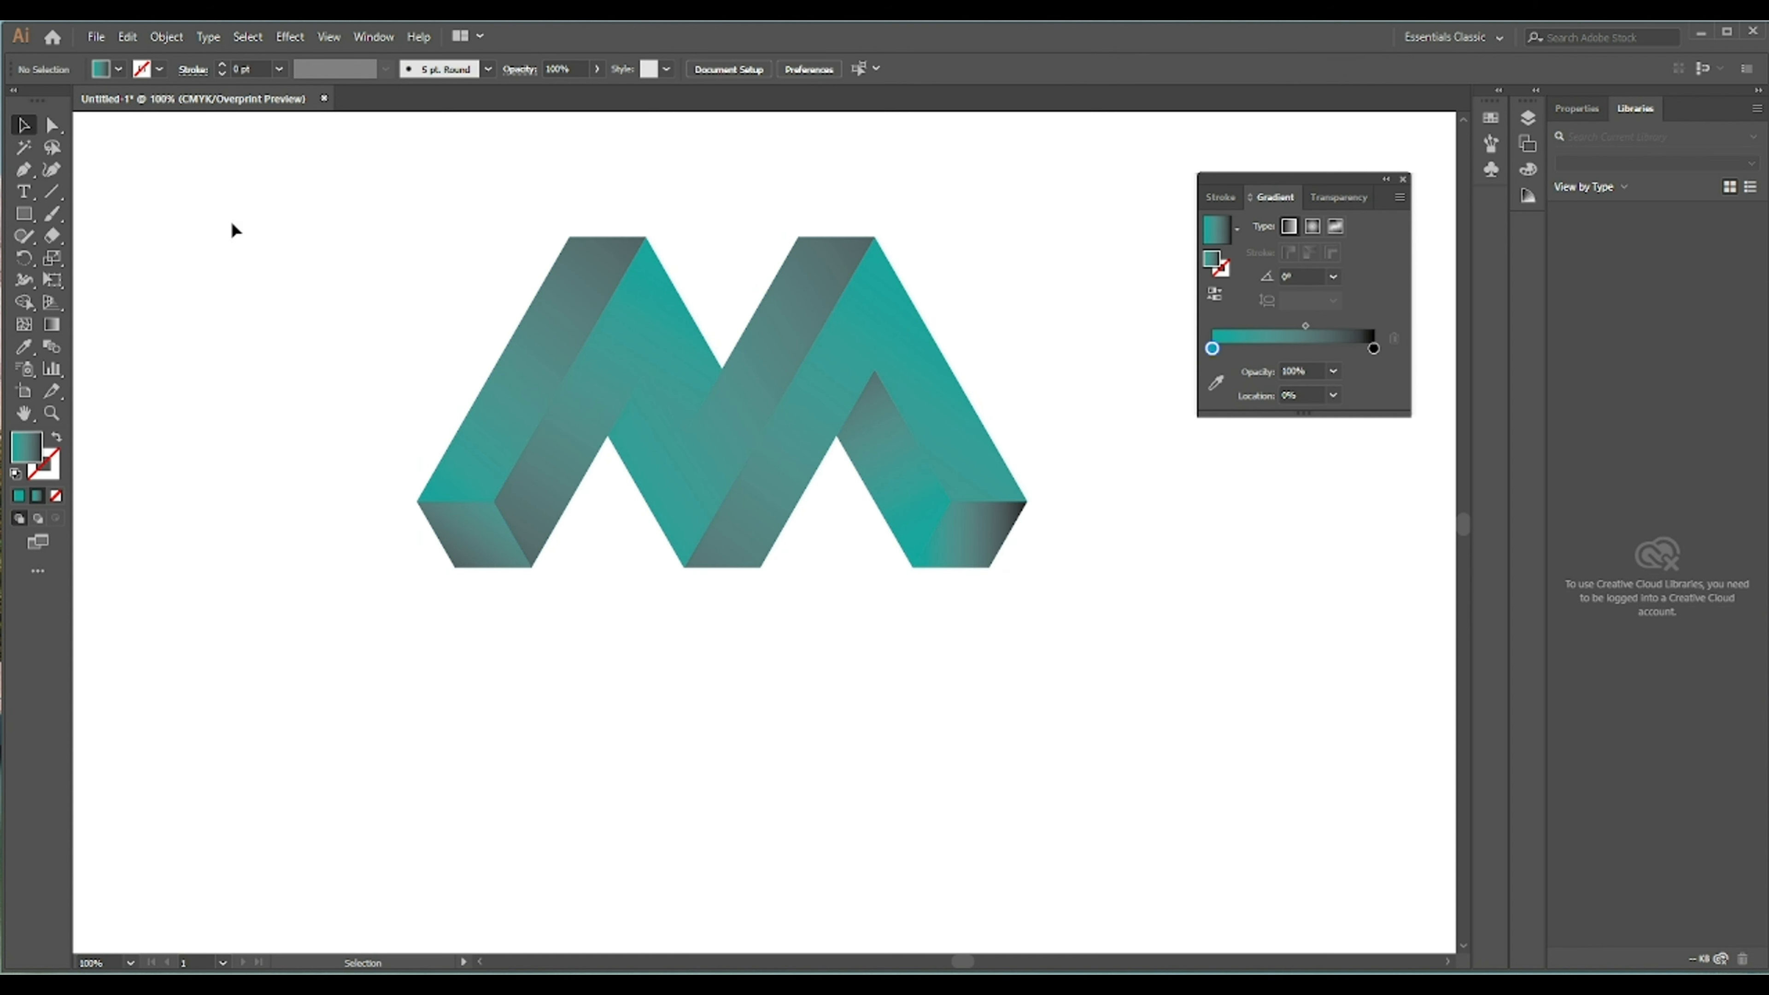
drag(233, 225, 1108, 644)
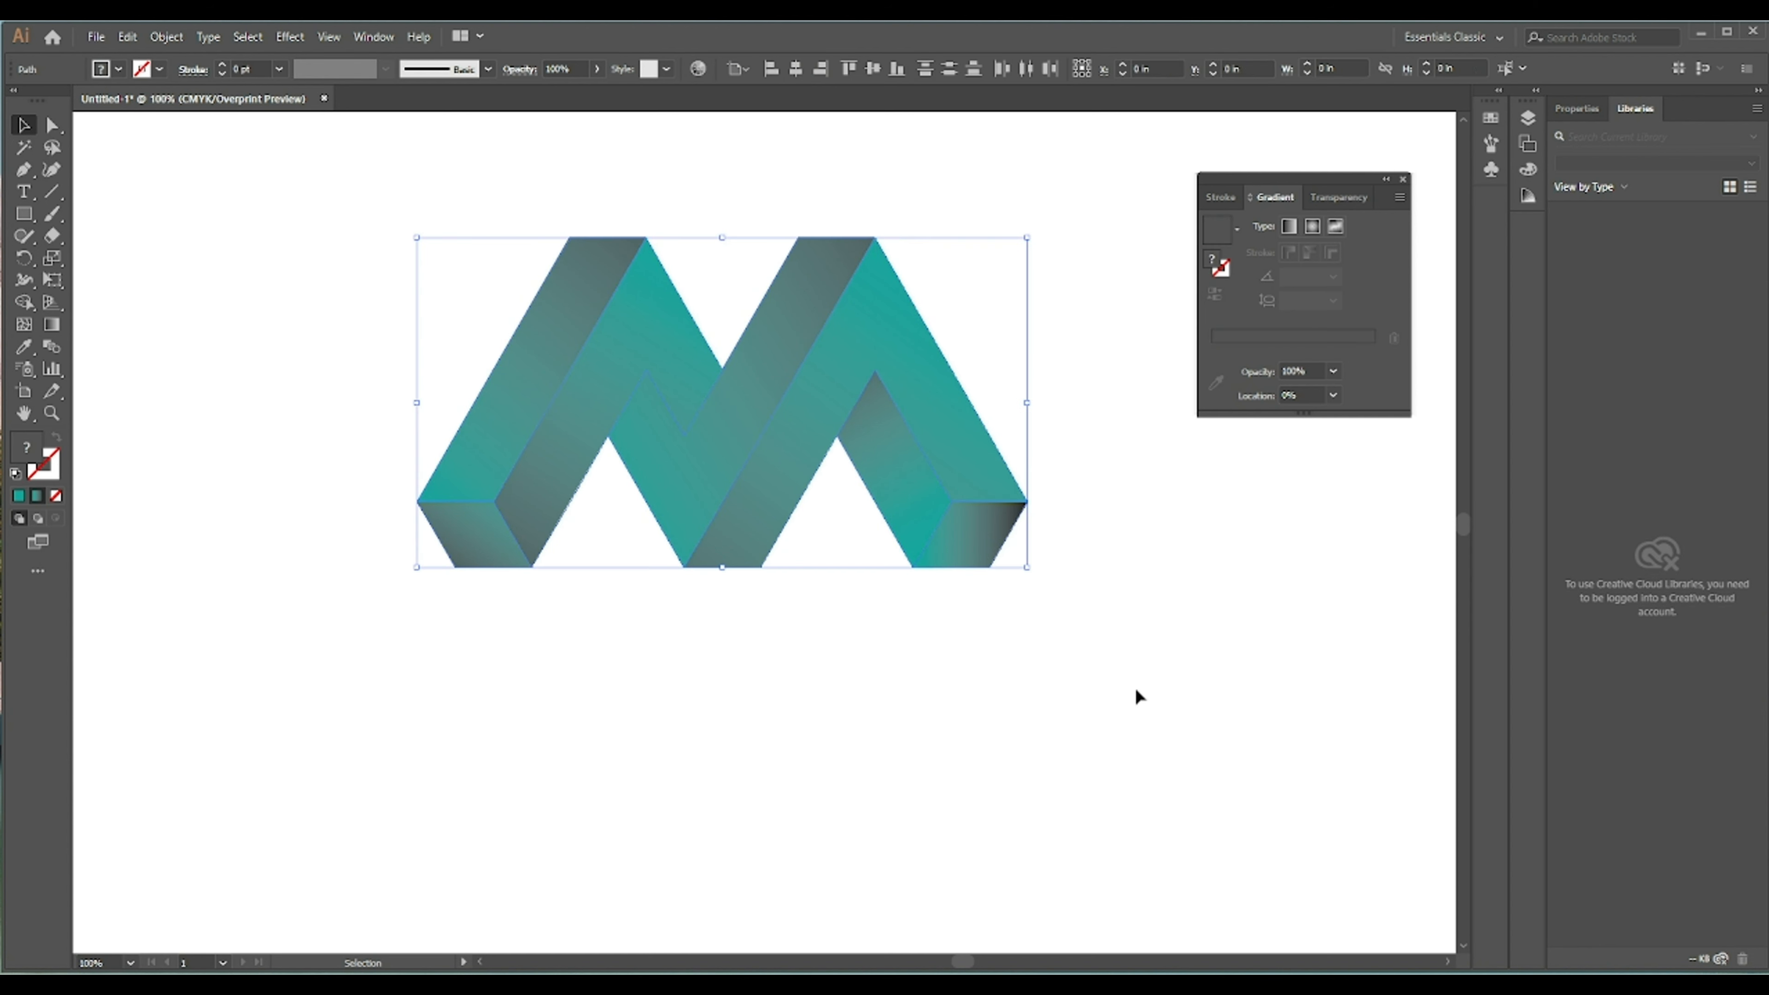
click(222, 65)
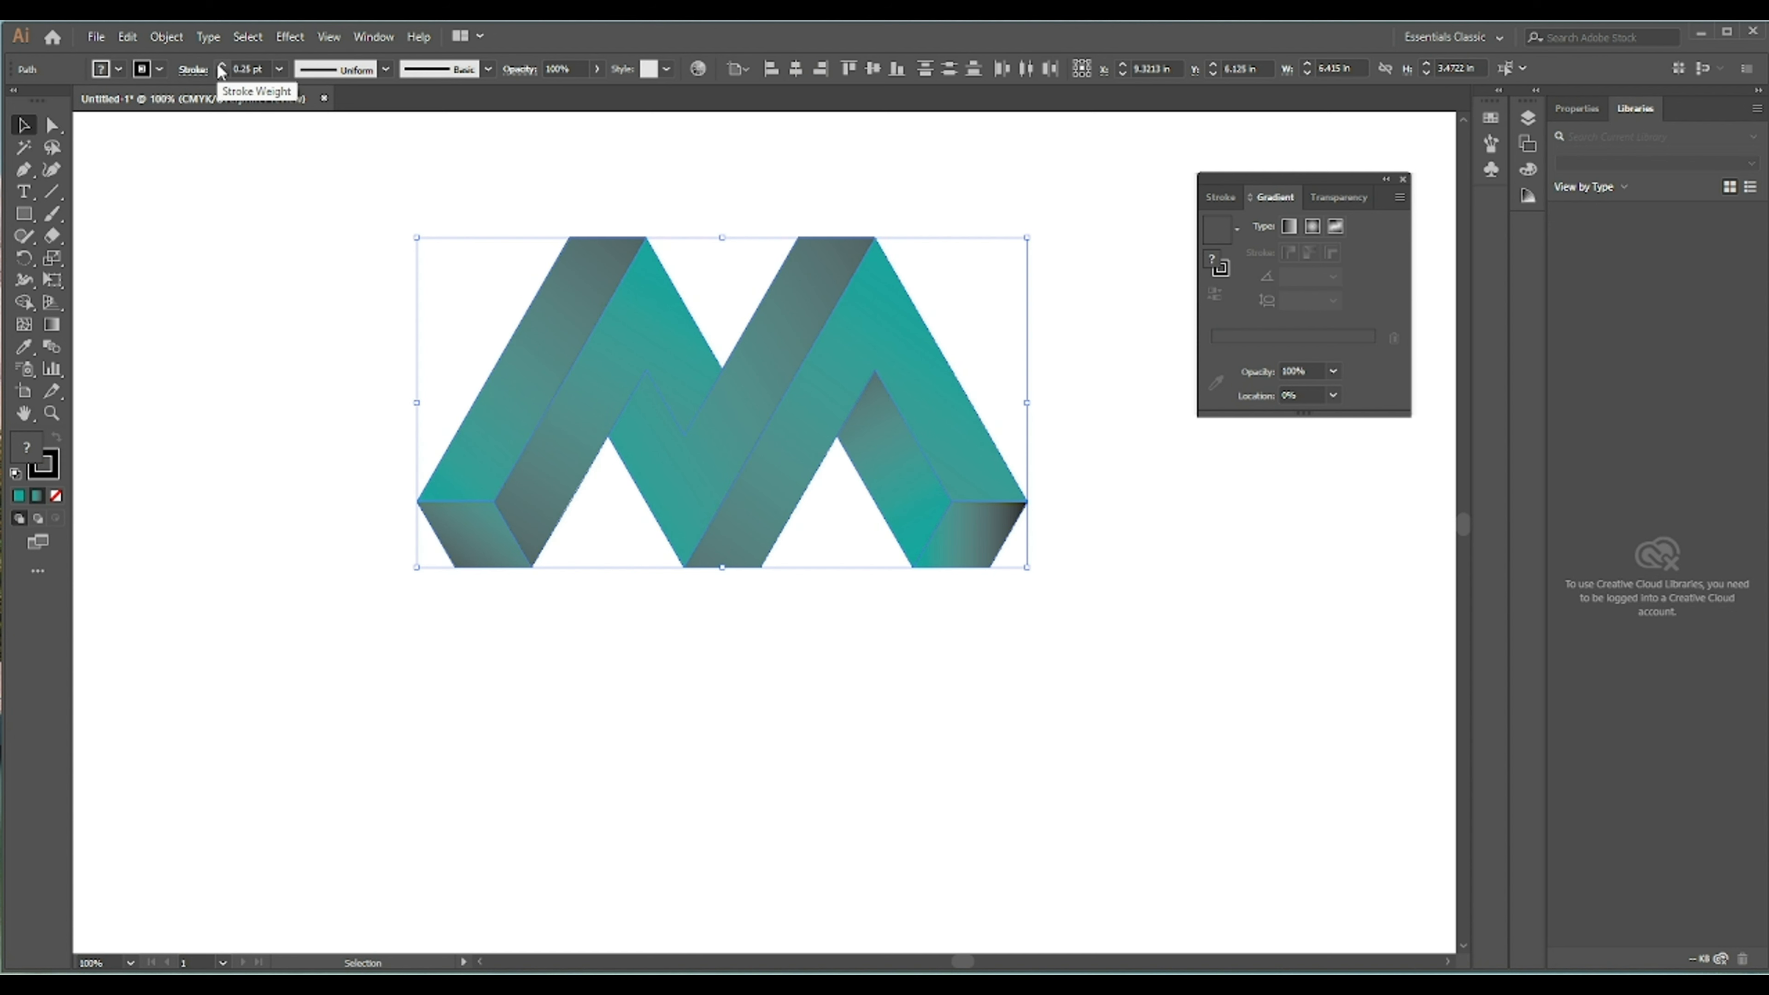